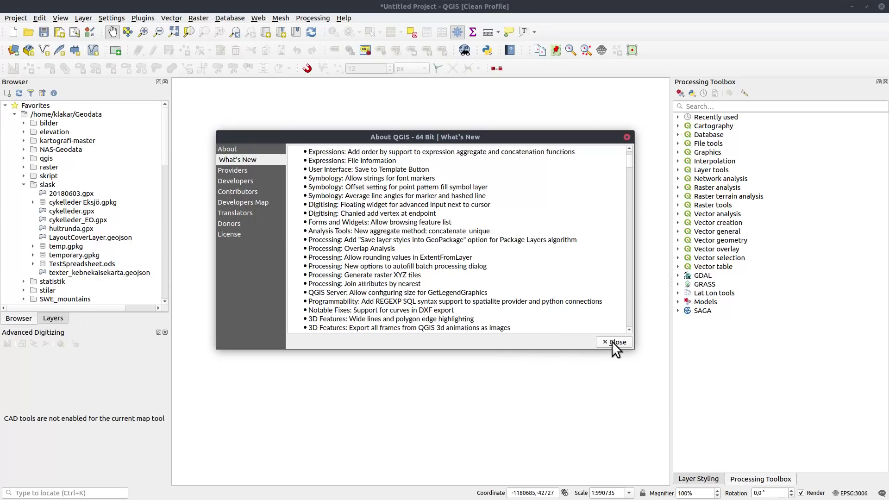
- Close the About QGIS window and view the background map around Eksjö at native resolution
click(612, 341)
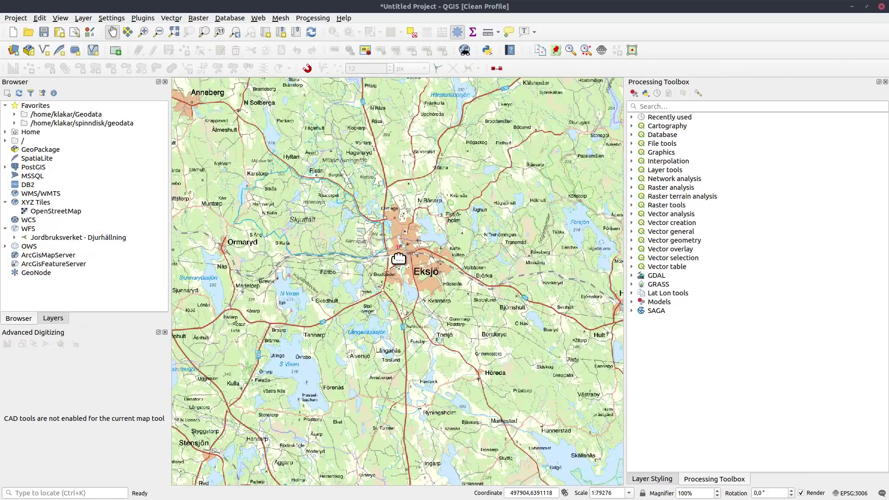
drag(439, 328, 401, 291)
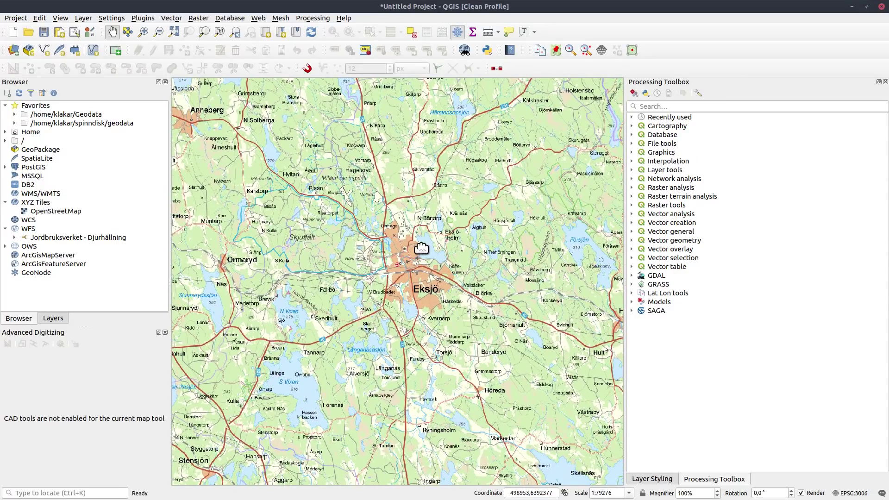
click(218, 31)
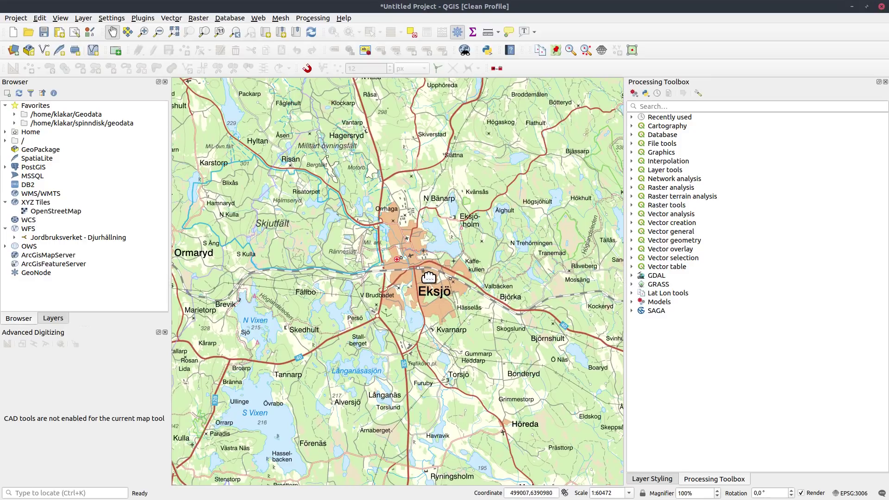
scroll(420, 277, up, 3)
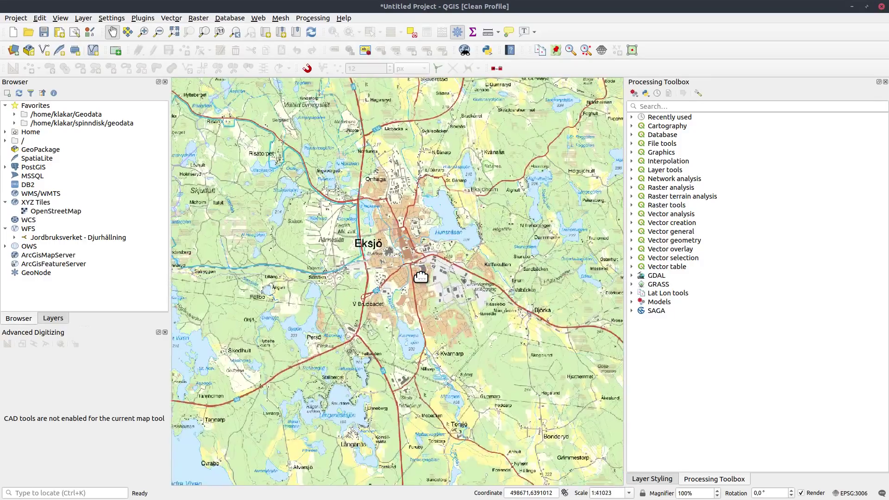
click(221, 32)
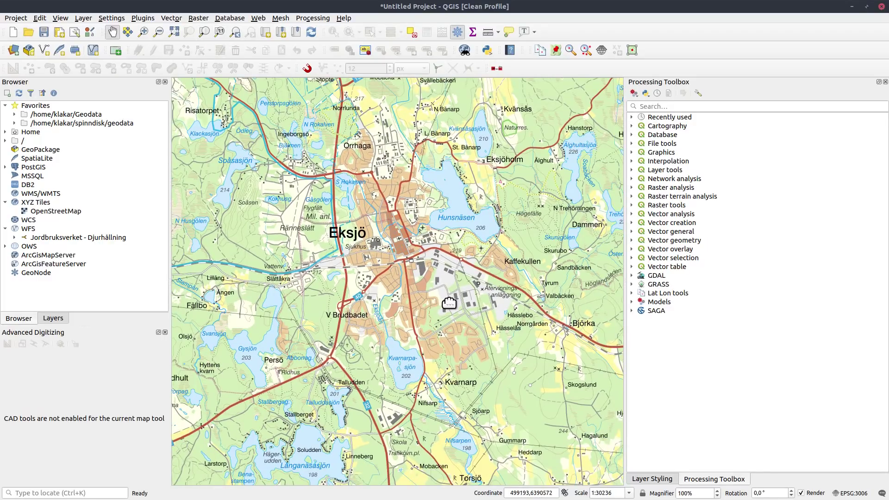
drag(393, 308, 462, 353)
drag(309, 349, 256, 349)
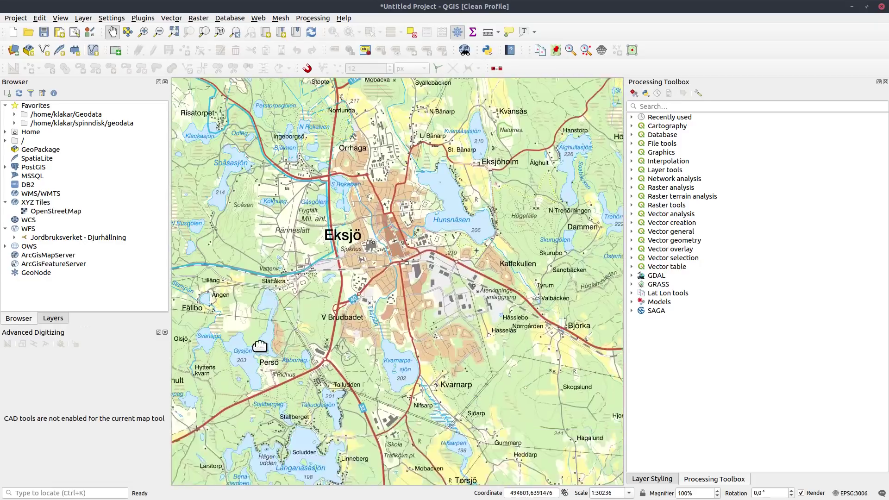
drag(350, 369, 314, 327)
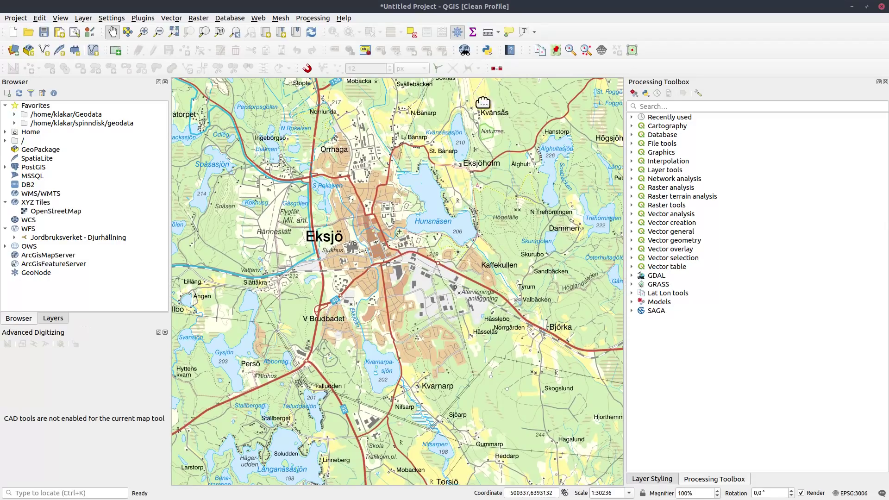
- Measure a Cartesian line distance from Slättåkra across the south of Eksjö towards Hässlebo, and close the measurement
click(499, 32)
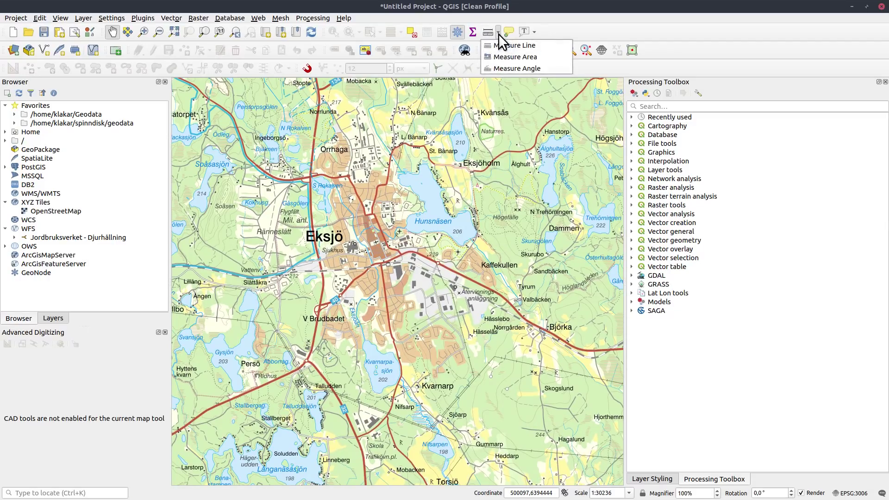
click(499, 47)
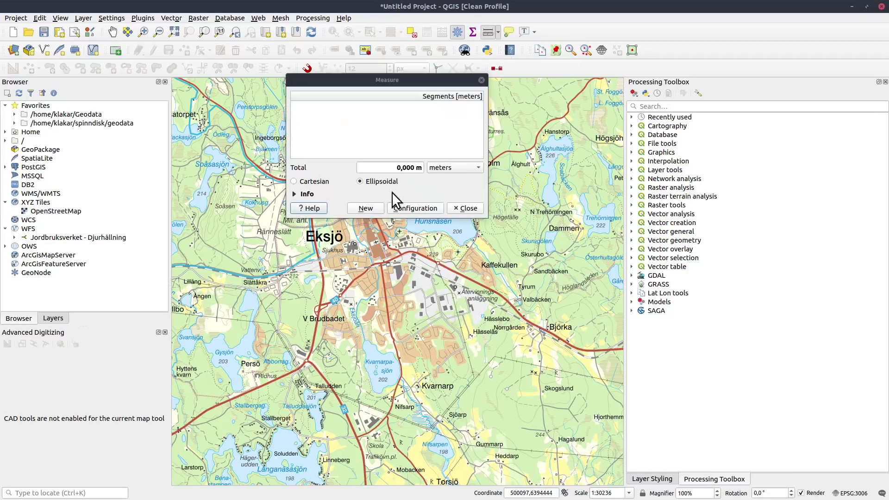
drag(393, 80, 284, 94)
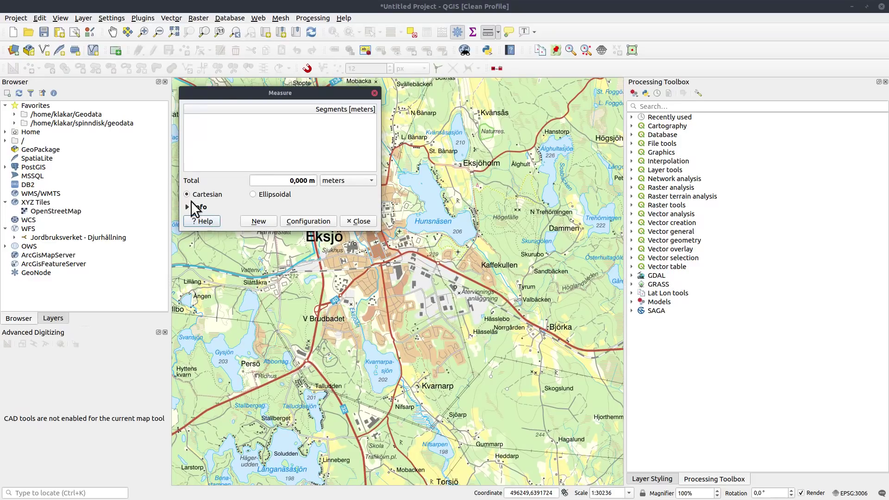
click(270, 286)
click(486, 311)
right_click(494, 341)
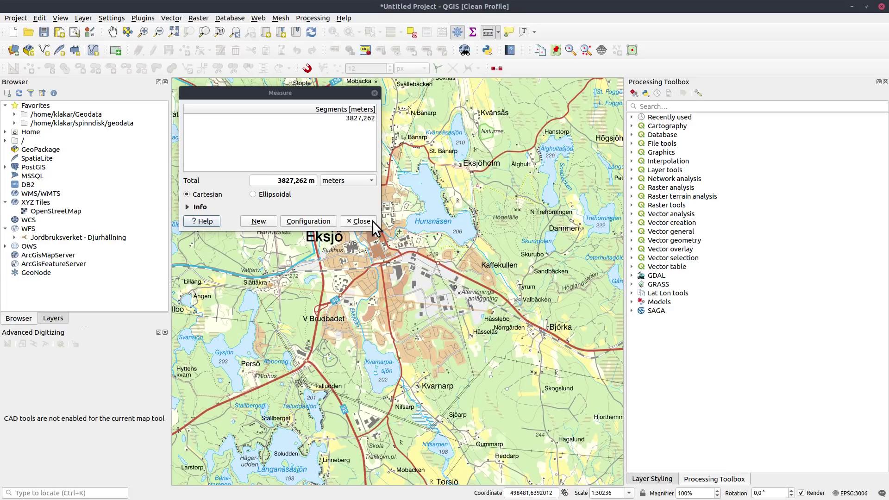
click(359, 222)
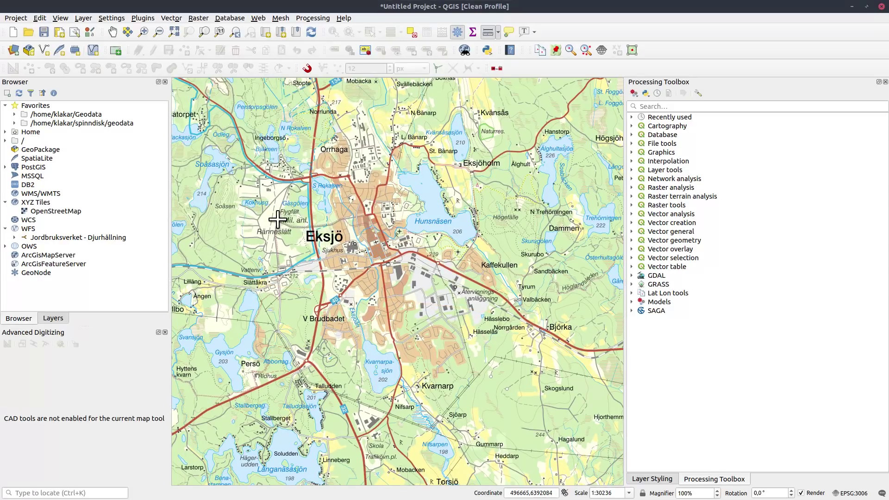
click(114, 31)
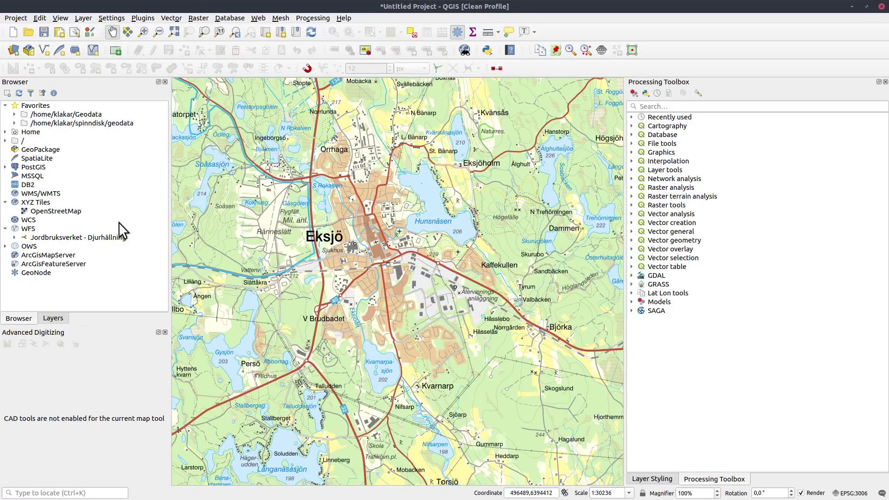
- Browse the Home directory and the favourite Geodata folder, and expand its slask subfolder
click(5, 132)
click(14, 202)
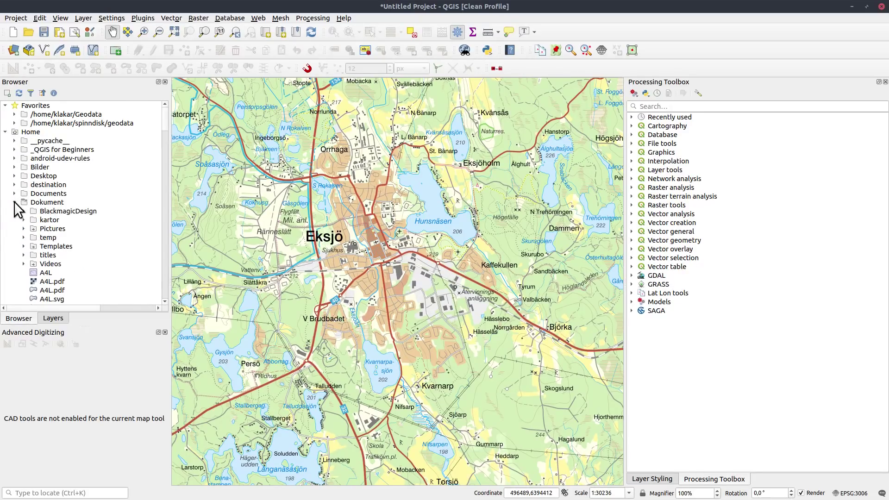
click(14, 202)
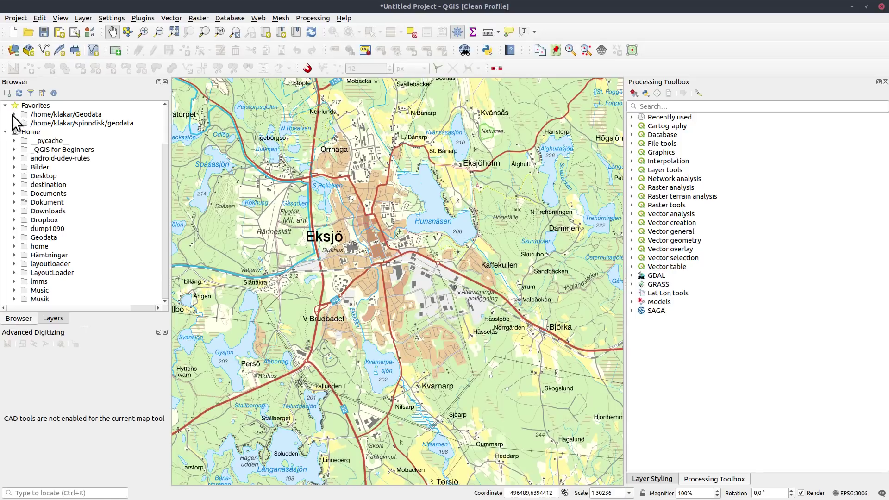
click(13, 114)
click(22, 176)
click(20, 176)
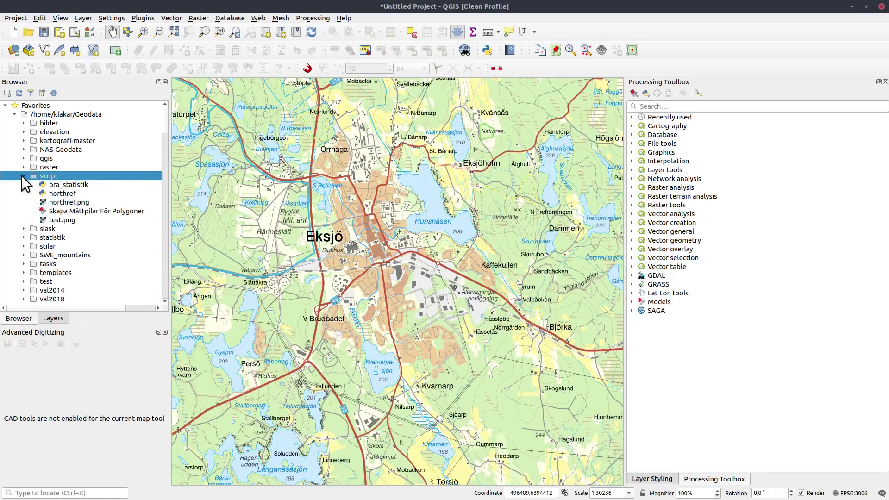
click(21, 176)
click(22, 185)
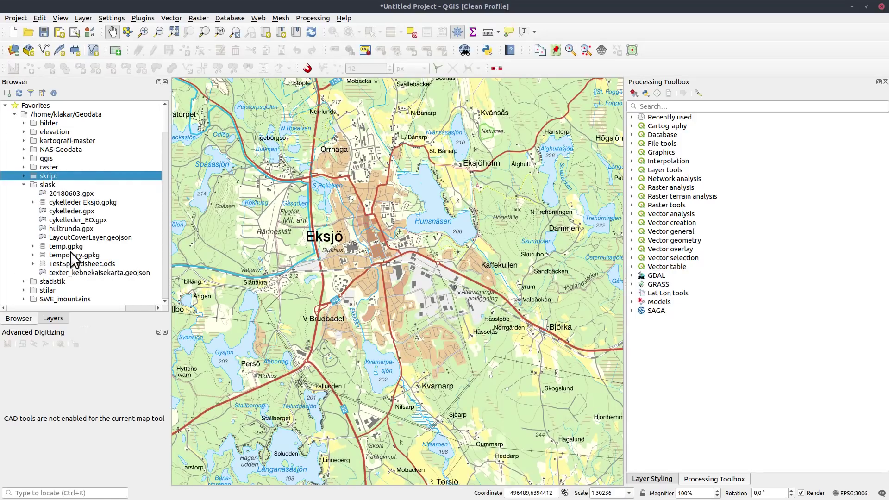
- Inspect the sheets Blad1, Blad2 and Blad3 inside TestSpreadsheet.ods, and collapse the file and the slask folder
click(113, 264)
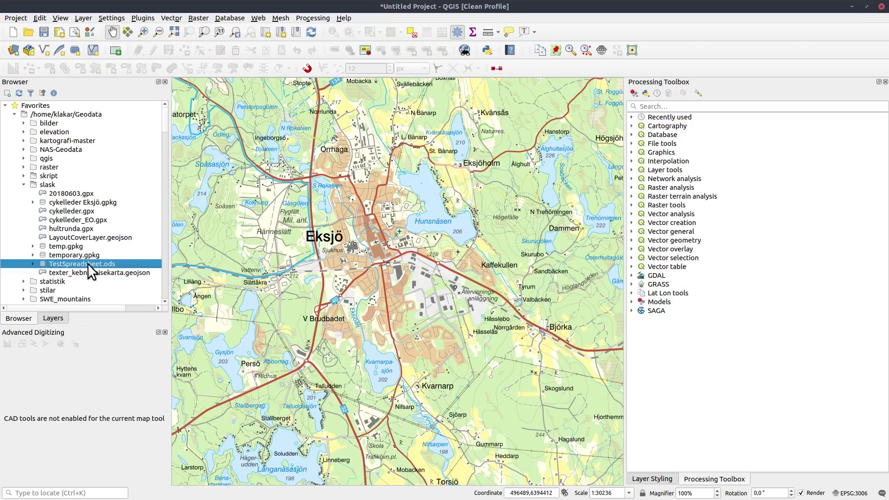
click(33, 265)
click(63, 272)
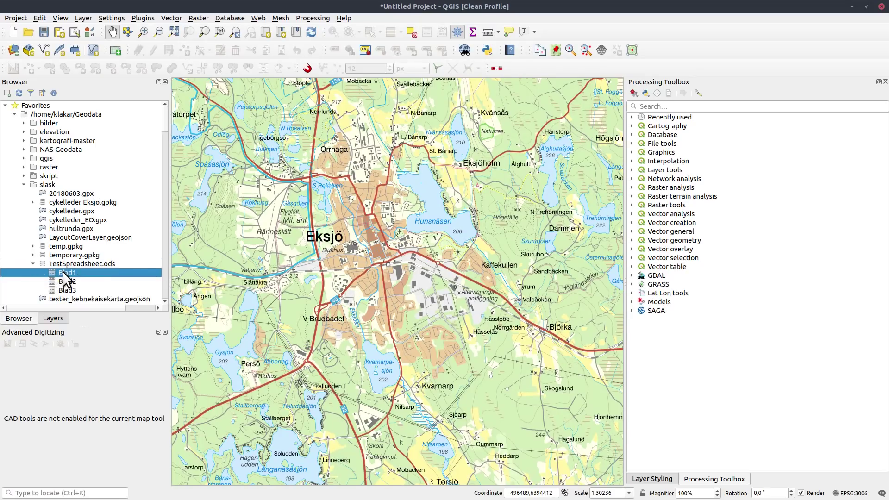
click(64, 281)
click(69, 290)
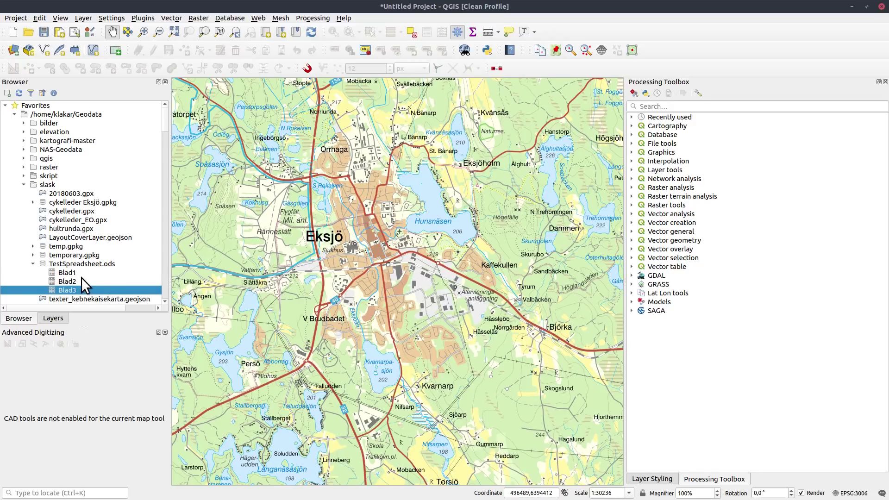
click(51, 273)
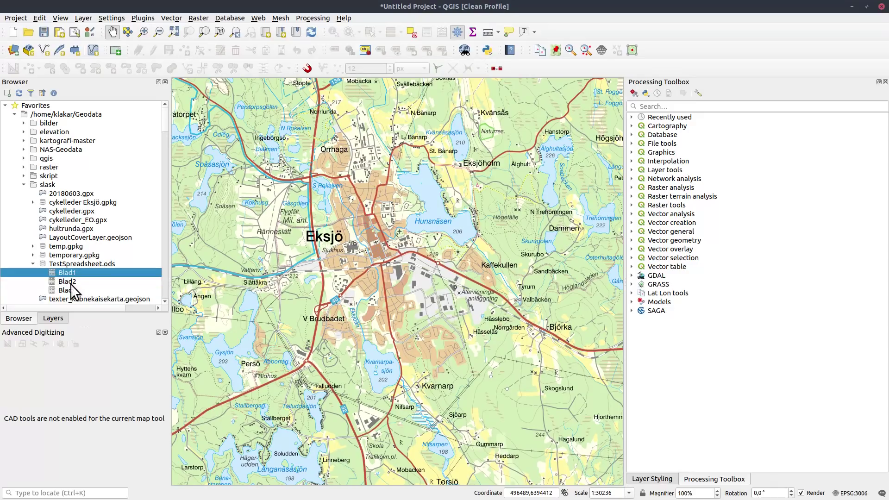
click(55, 281)
click(55, 291)
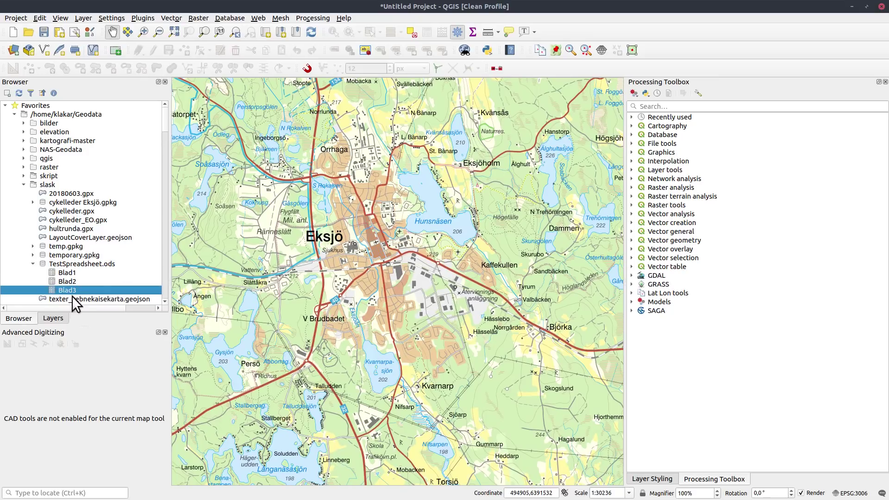
click(33, 263)
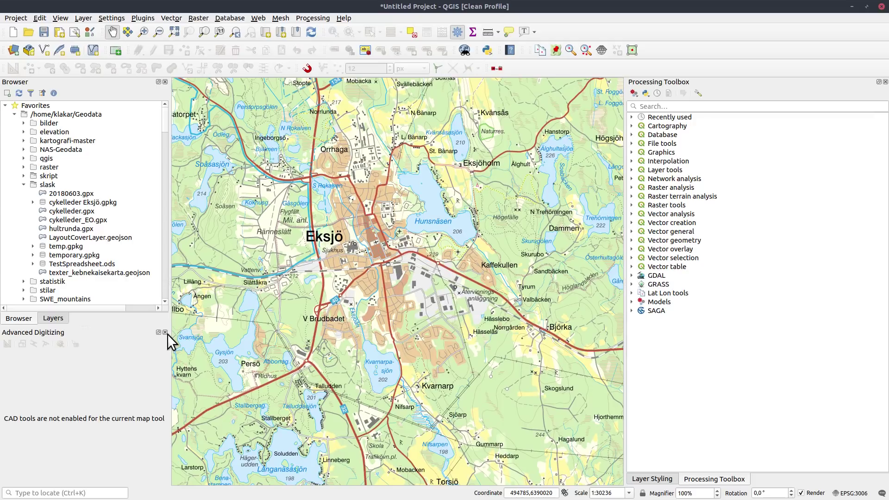
click(24, 184)
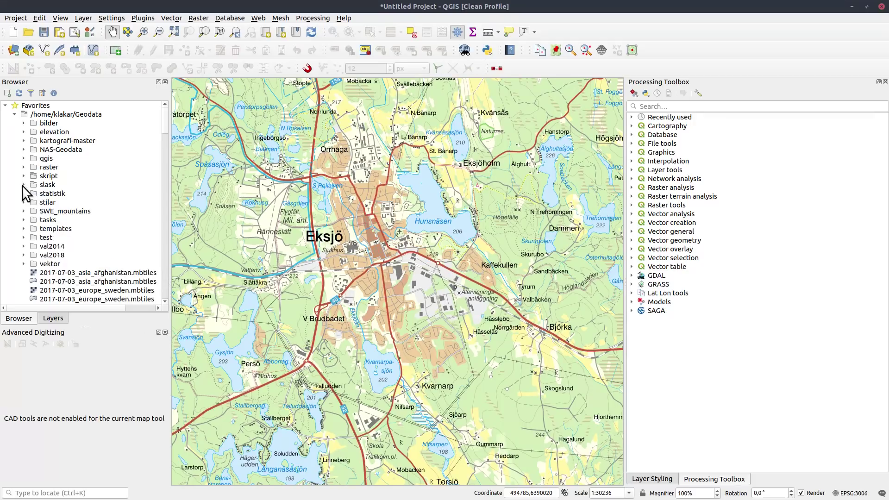
- Create a temporary scratch layer named point with Point geometry in EPSG:3006 - SWEREF99 TM
click(76, 49)
double_click(469, 200)
drag(379, 190, 275, 185)
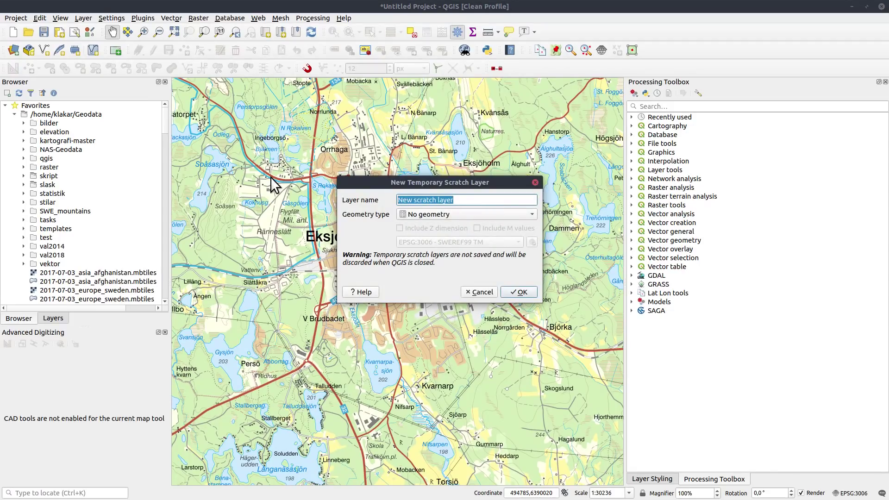
text(point)
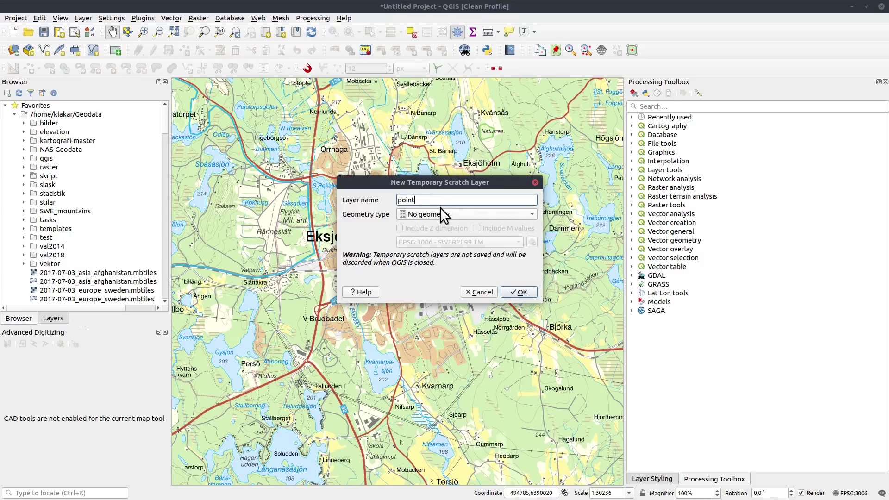
click(436, 215)
click(436, 226)
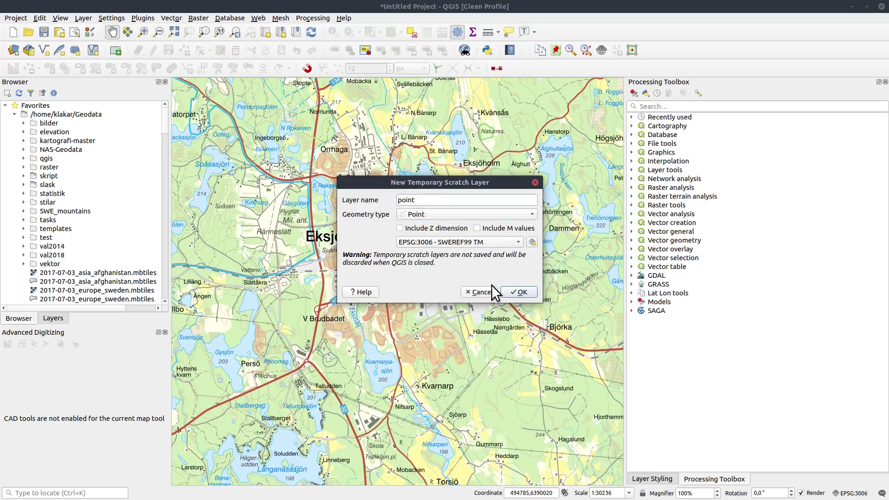
click(519, 292)
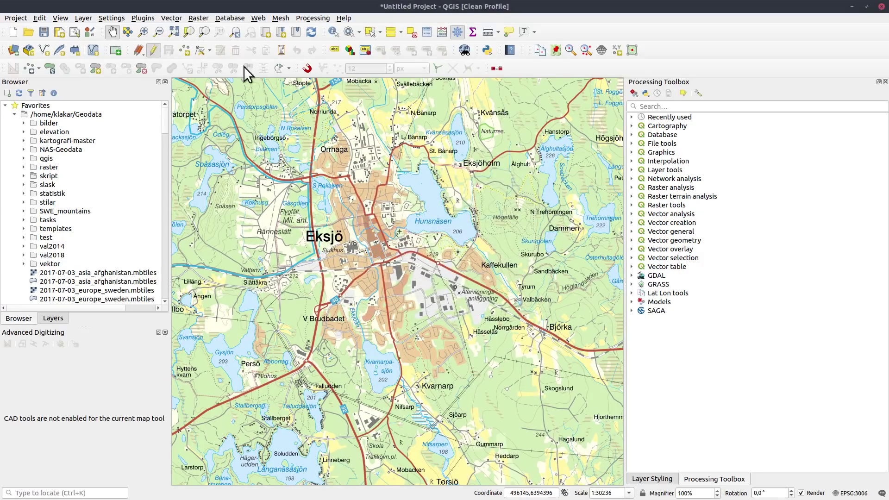
- Add six point features spread in a ring around Eksjö, save the layer edits and end editing
click(184, 50)
click(227, 120)
click(569, 261)
click(536, 392)
click(452, 425)
click(195, 354)
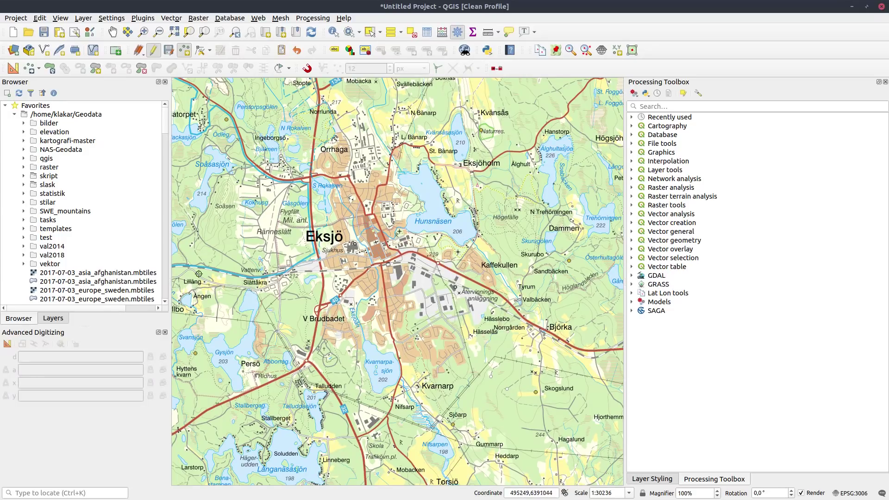
click(217, 225)
click(171, 50)
click(152, 50)
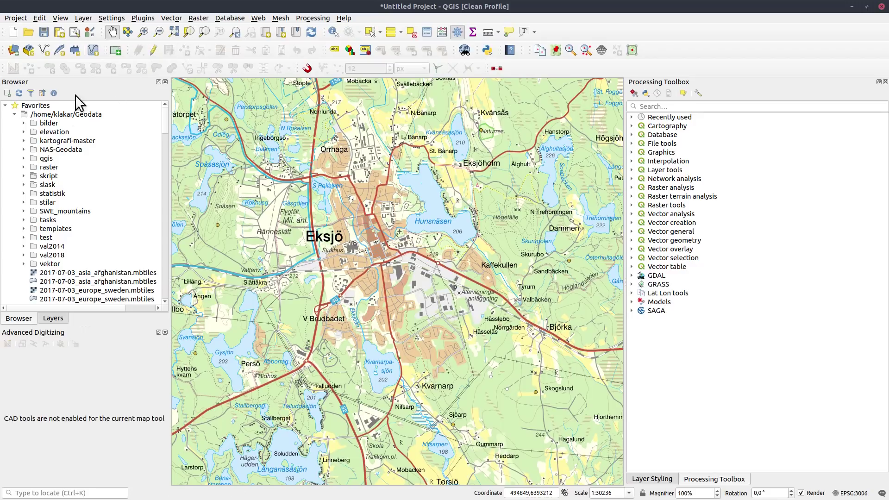
- Create a temporary scratch layer named lines with LineString / CompoundCurve geometry
click(73, 48)
key(ctrl+a)
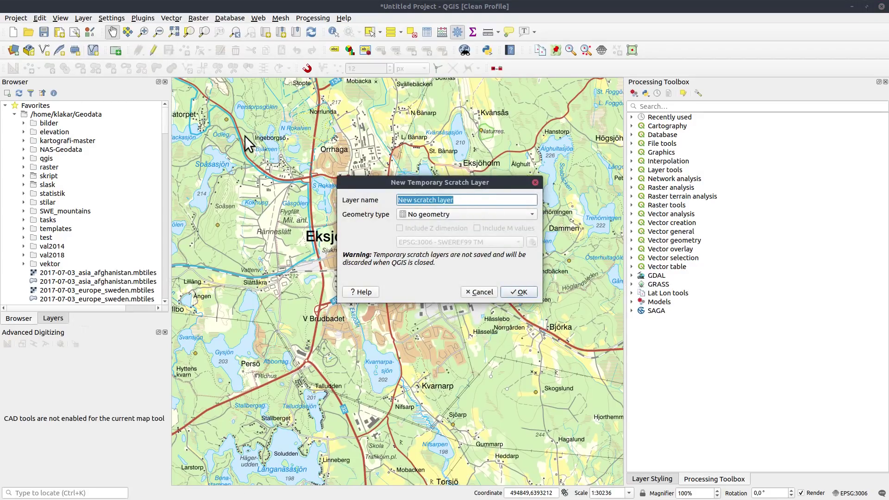
text(lines)
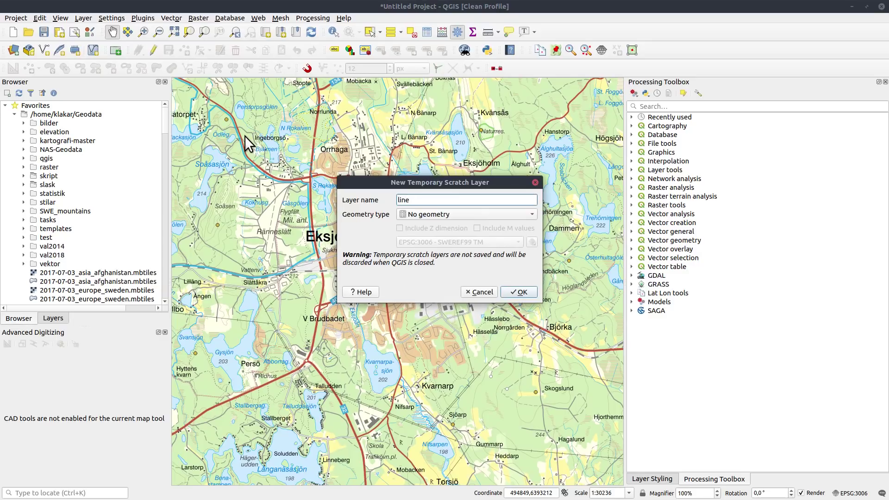
click(424, 215)
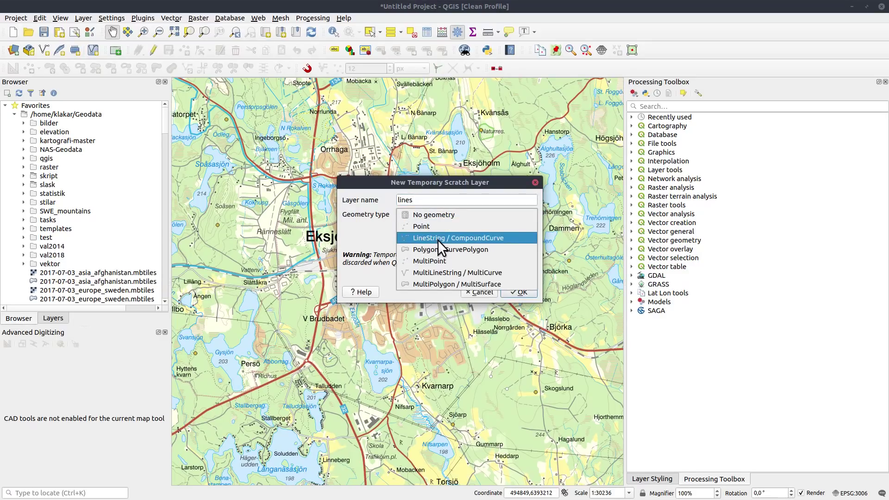
click(438, 238)
click(521, 294)
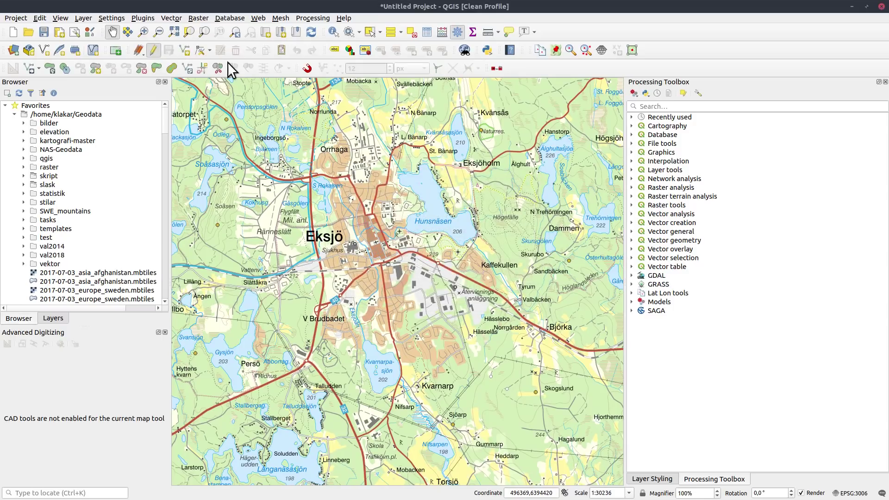
- Digitize a multi-vertex line feature running west to east across the map north of Eksjö in the lines layer
click(185, 50)
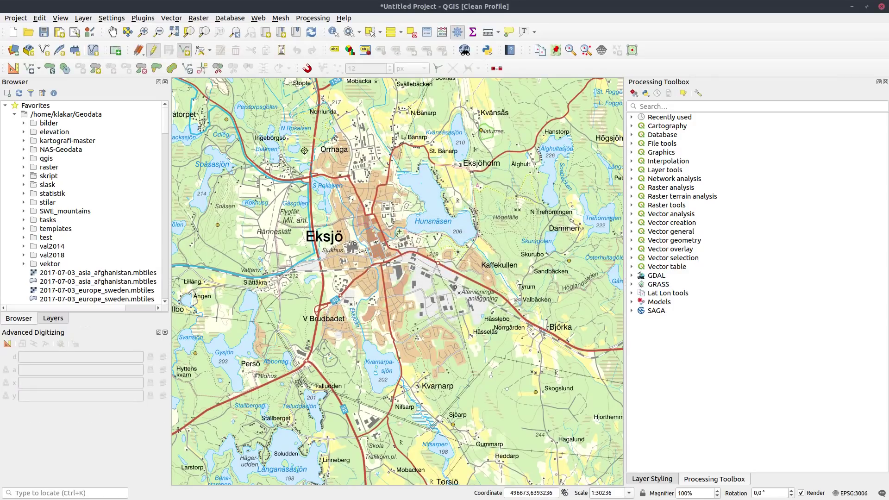
click(340, 132)
click(357, 155)
click(402, 142)
click(455, 131)
click(506, 196)
right_click(547, 194)
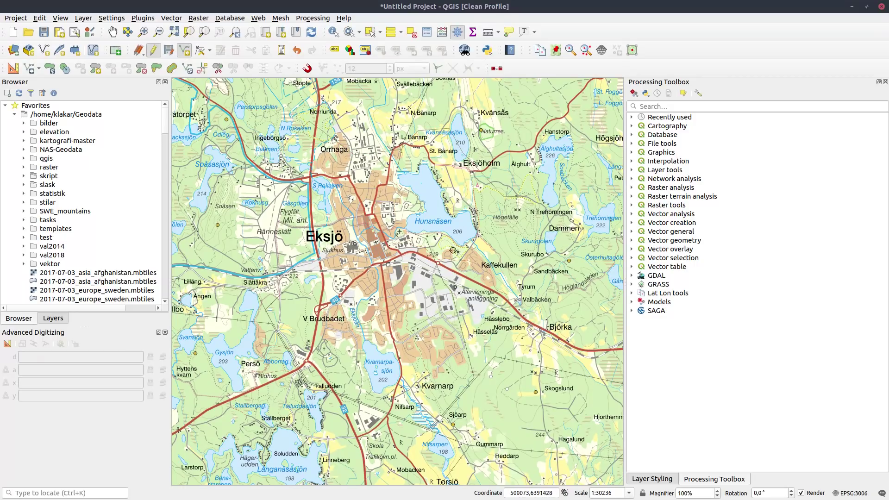
- Hide the LM Topographic CC-0 layer and enable the advanced digitizing tools for adding line features
click(53, 319)
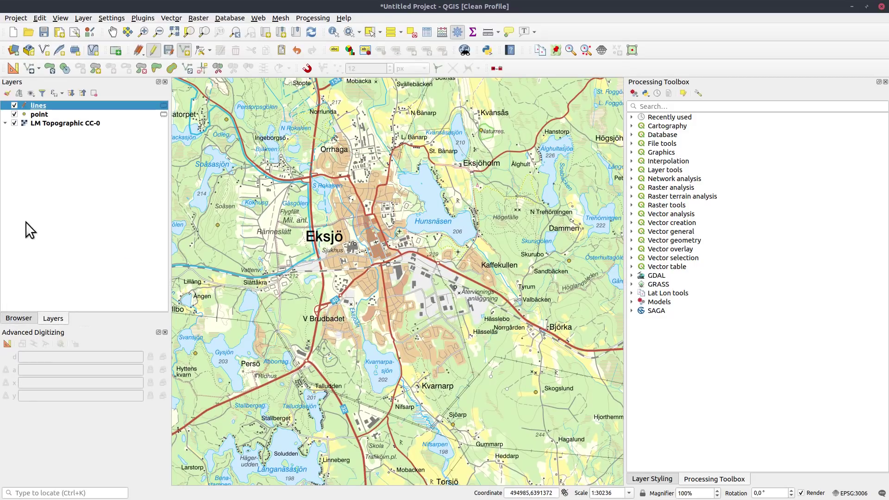
click(14, 123)
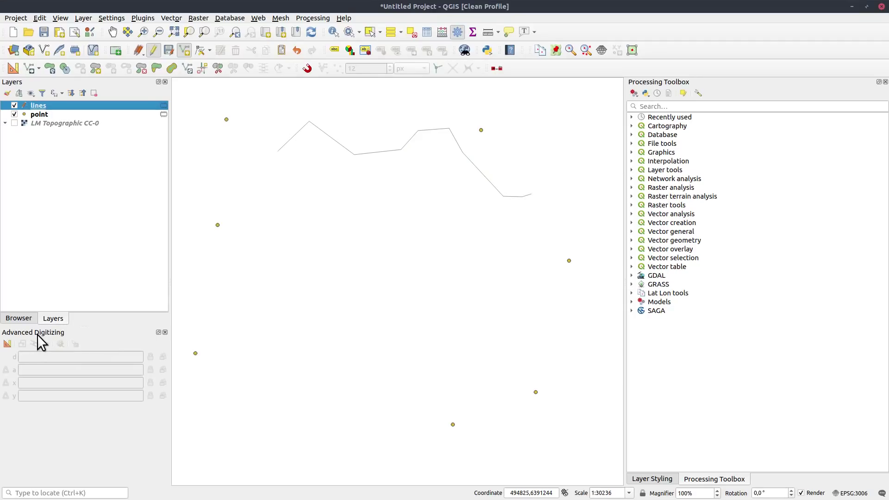
click(184, 50)
click(7, 345)
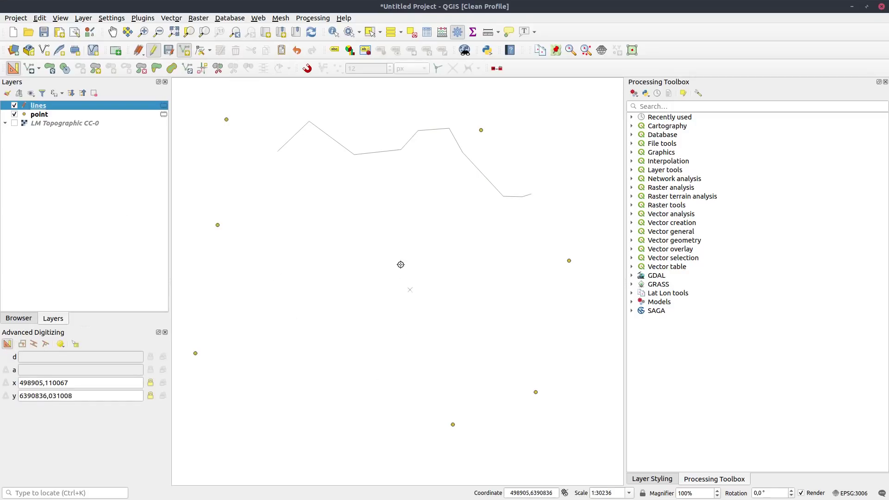
- Start a second line below the first with a north-south segment, a segment locked to a 45° angle, and another rising northeast
click(274, 208)
click(273, 285)
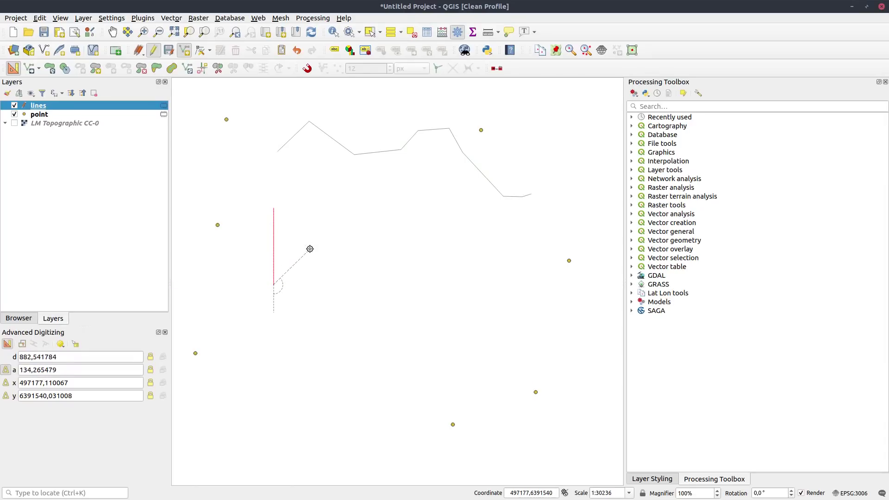
key(a)
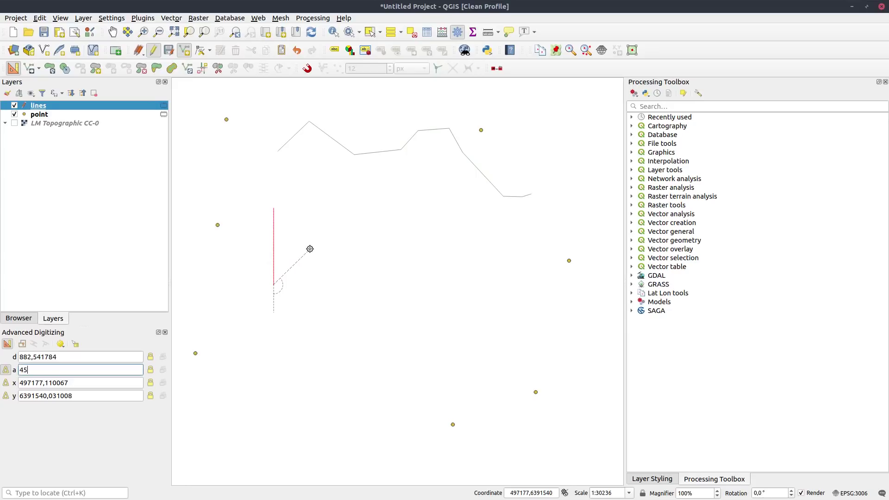
key(Return)
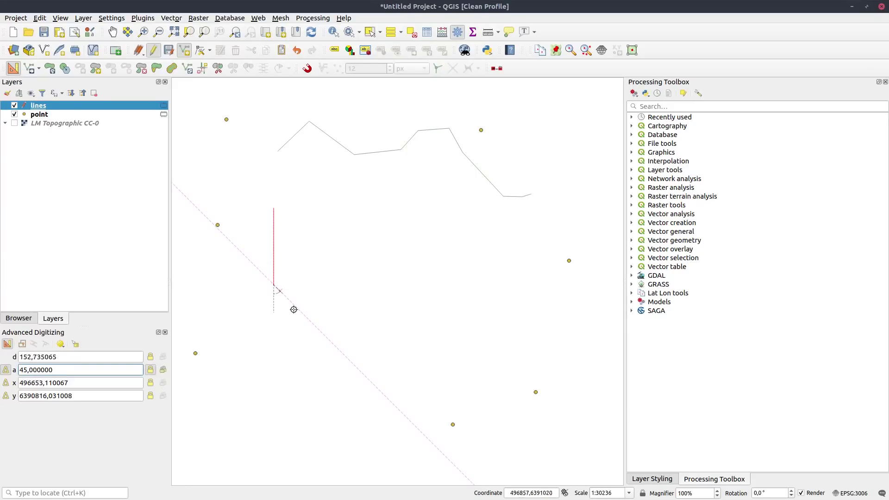
click(325, 335)
click(379, 281)
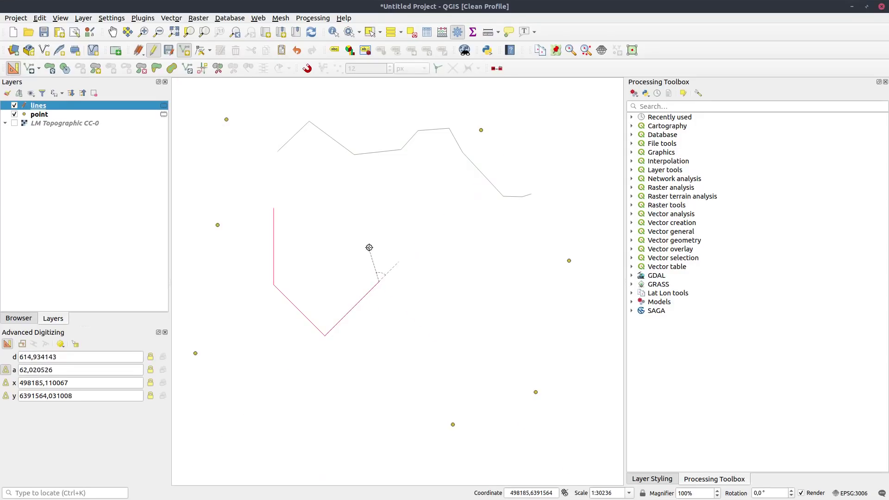
- Turn on the advanced digitizing floater at the cursor and add two segments, locking the second to a 45° relative angle
click(74, 344)
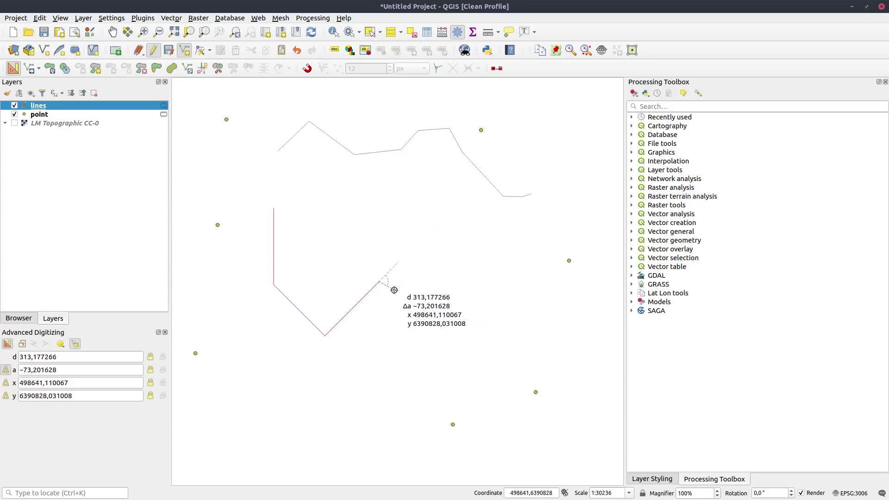
click(407, 306)
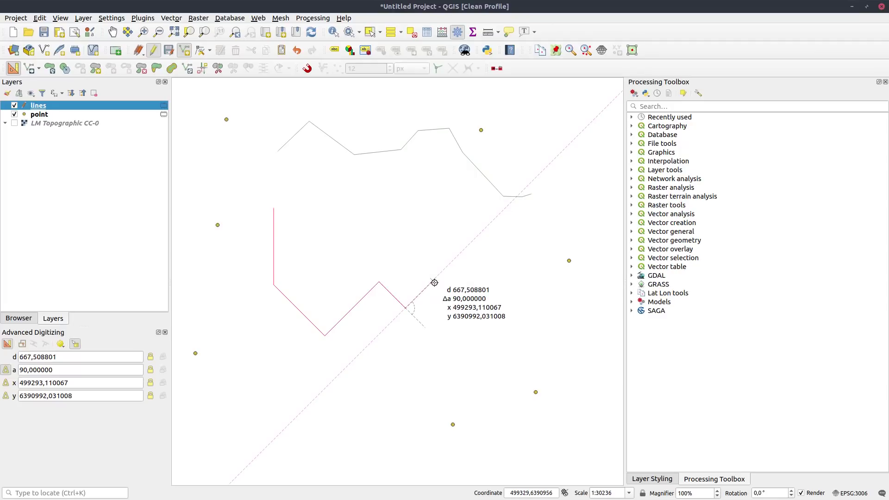
text(a)
text(90)
key(Return)
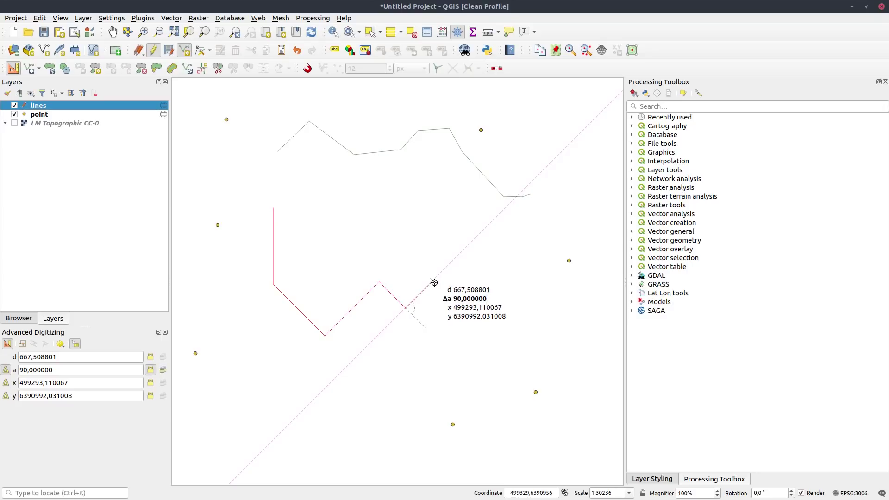
text(a45)
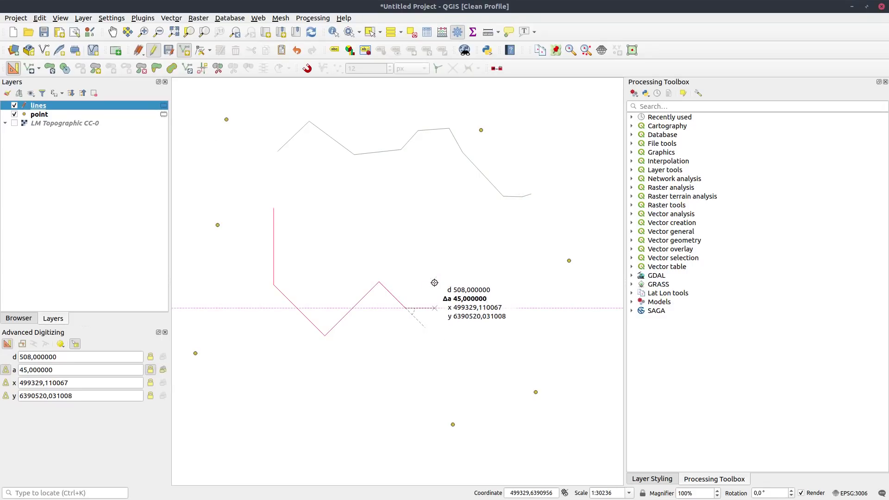
click(461, 301)
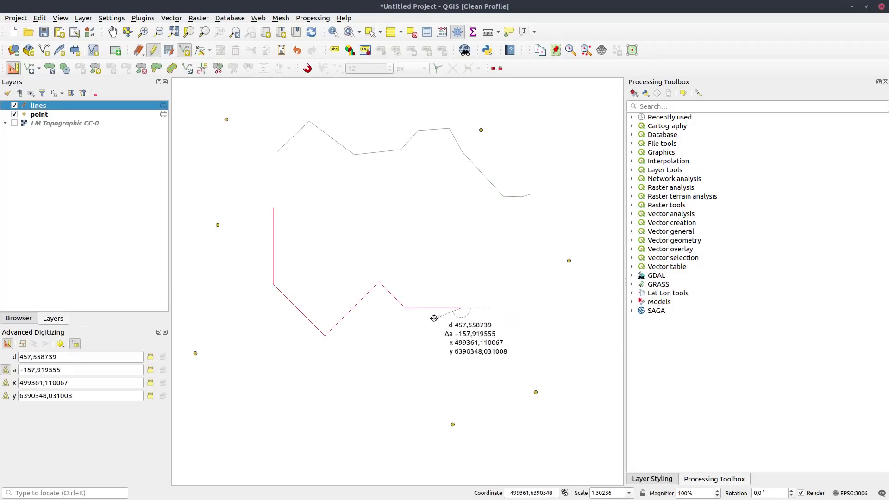
- Add three more vertices turning back northwest and finish the second line
click(476, 277)
click(505, 273)
click(446, 233)
right_click(496, 315)
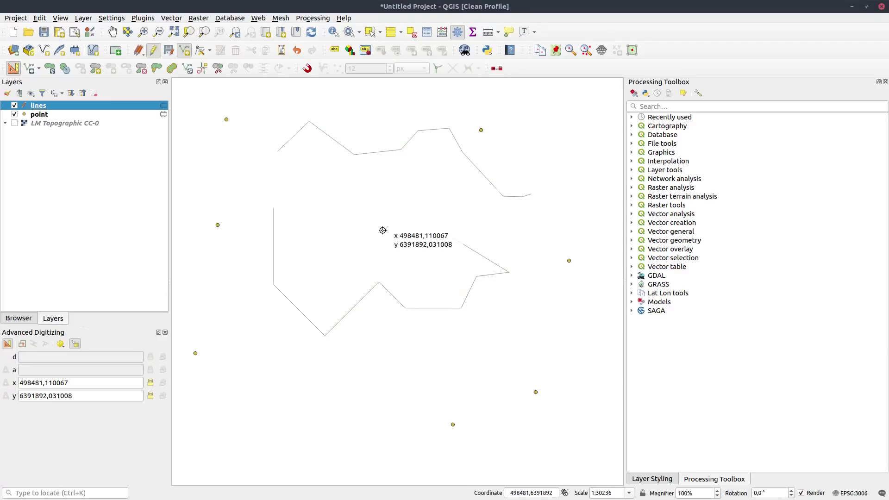
- With the Vertex Tool, insert a vertex in the lower line's long northeast-rising segment and extend its northern open end with four vertices
click(202, 49)
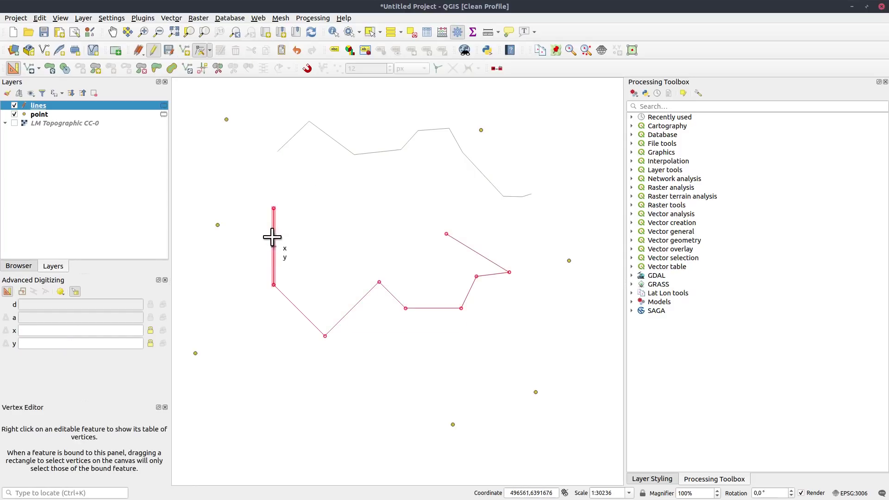
click(353, 309)
click(363, 318)
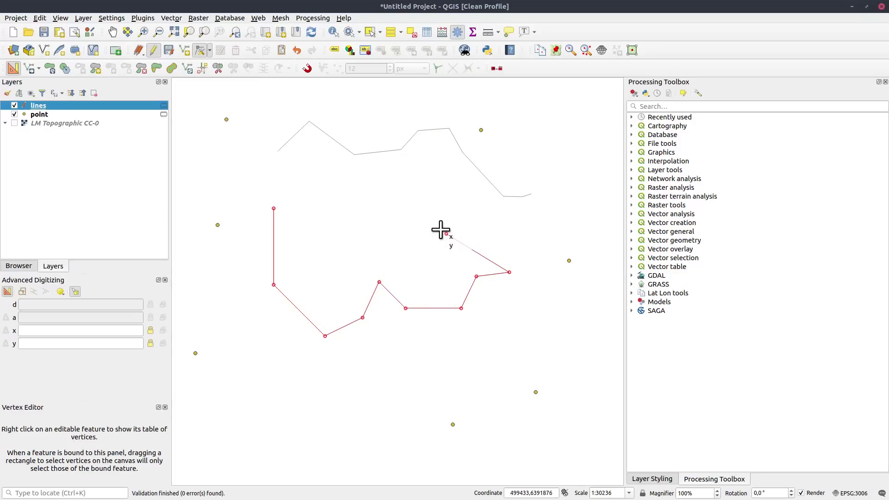
click(441, 230)
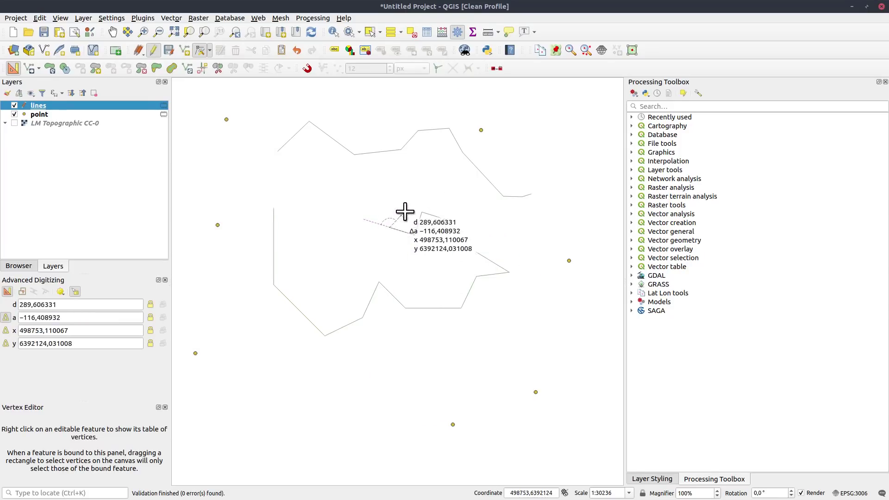
click(390, 228)
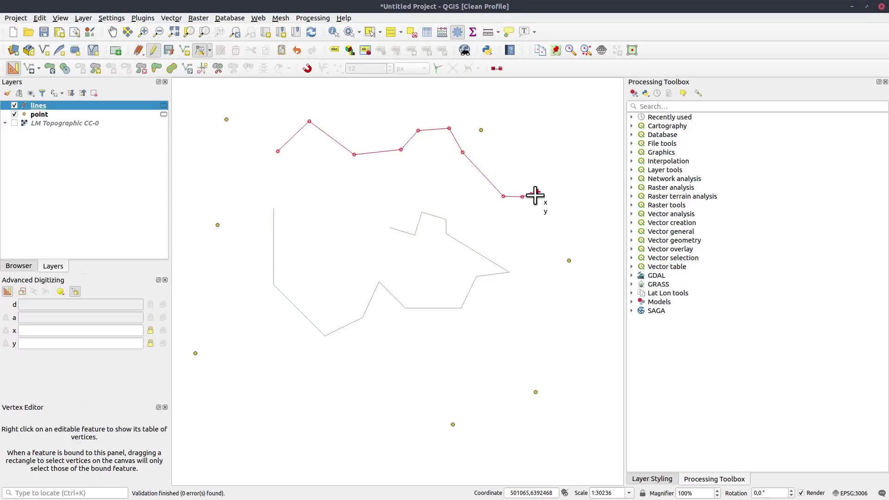
- Extend the upper line from its western end with a hook-shaped run of vertices, save the edits and stop editing the lines layer
click(274, 156)
click(268, 141)
click(256, 146)
click(241, 174)
click(223, 174)
click(216, 153)
click(224, 134)
click(263, 120)
right_click(264, 120)
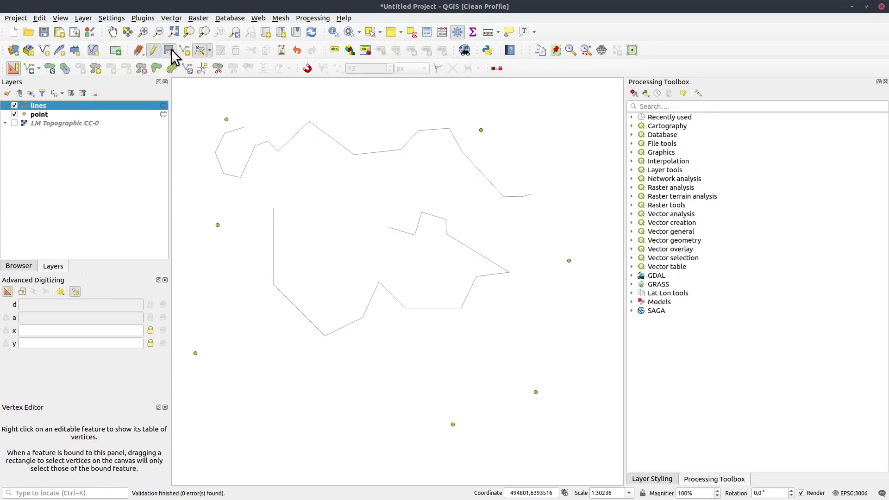
click(154, 50)
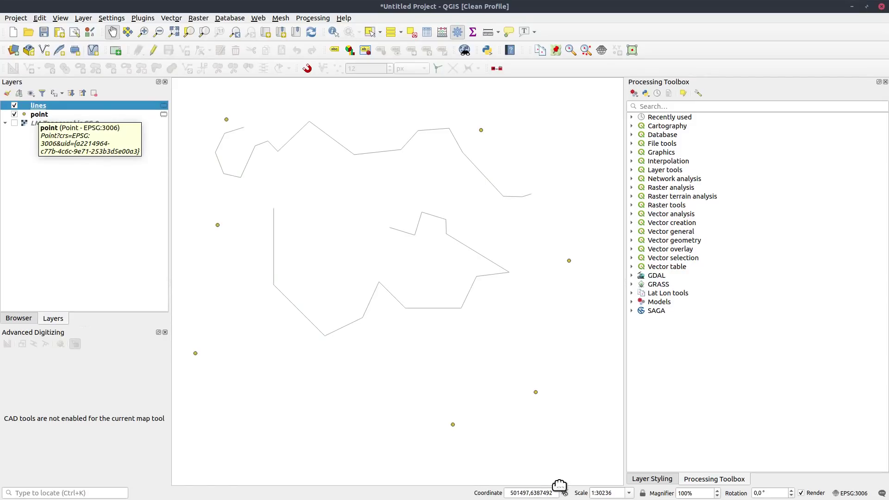
- Examine the attribute table of the point layer for existing fields, and close it
click(45, 115)
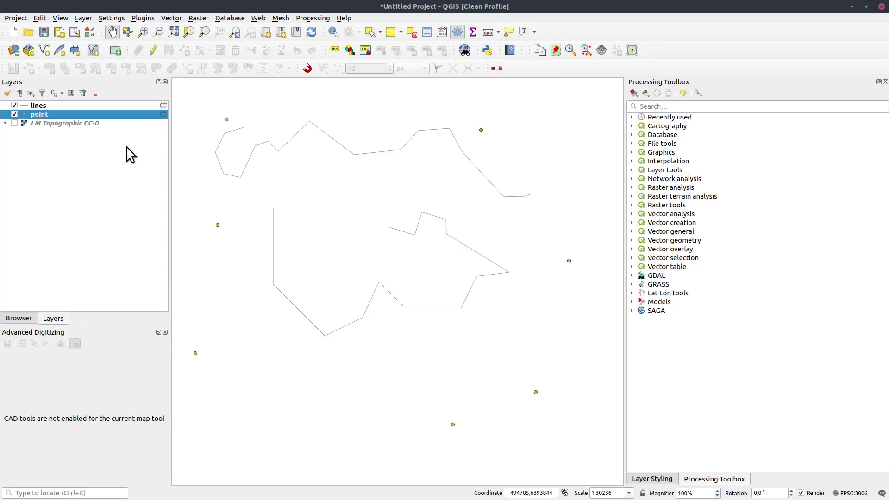
key(F6)
drag(388, 129, 290, 206)
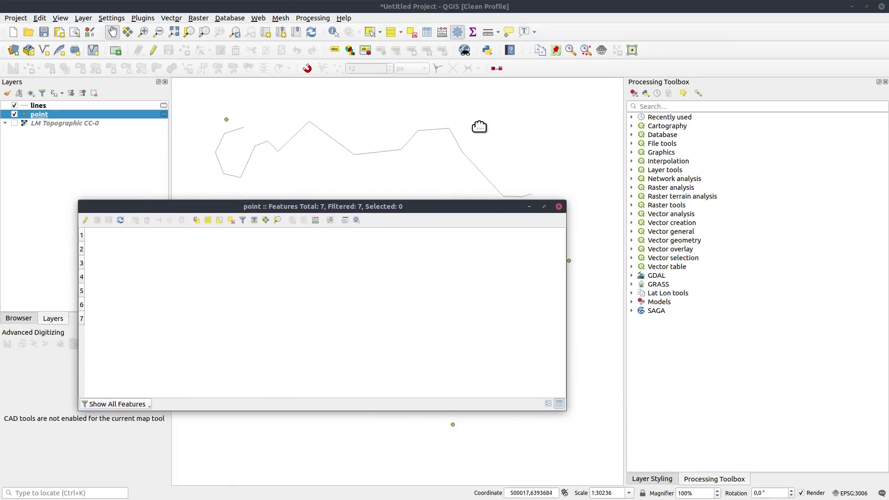
drag(481, 210, 439, 257)
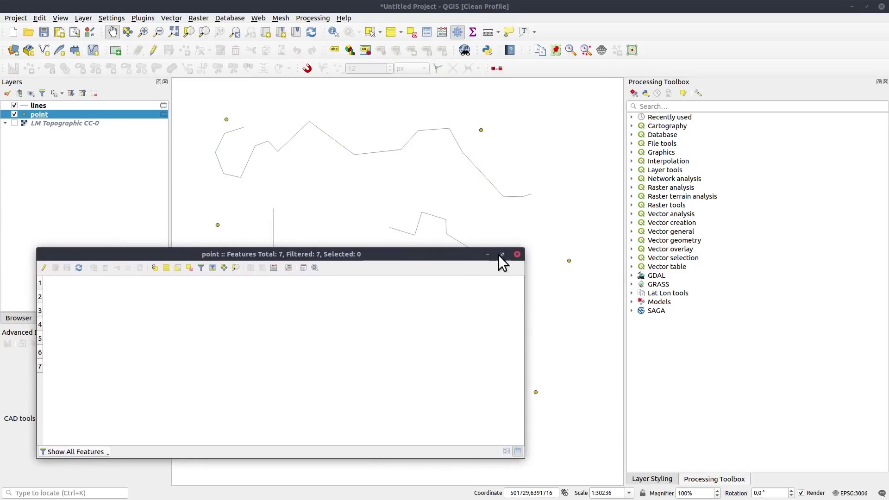
click(517, 254)
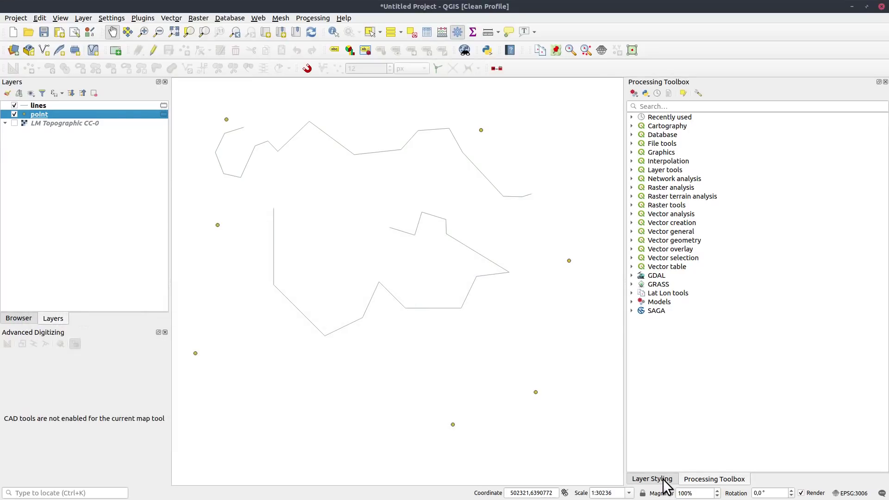
- Find the Add X/Y fields to layer algorithm by searching for "add" and open it with the point layer as input
click(698, 108)
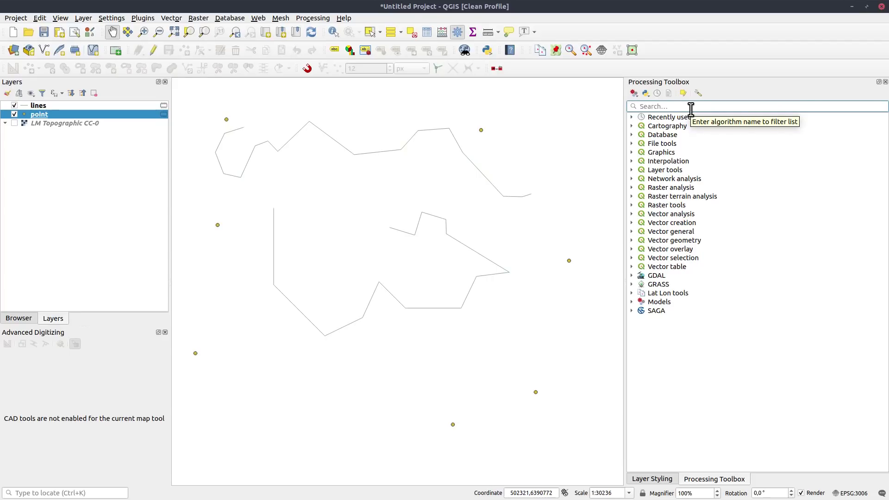
text(add)
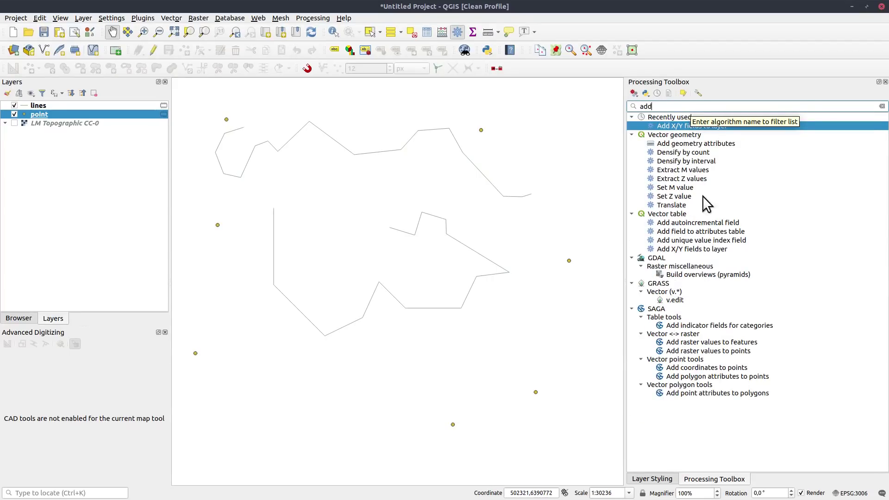
double_click(688, 124)
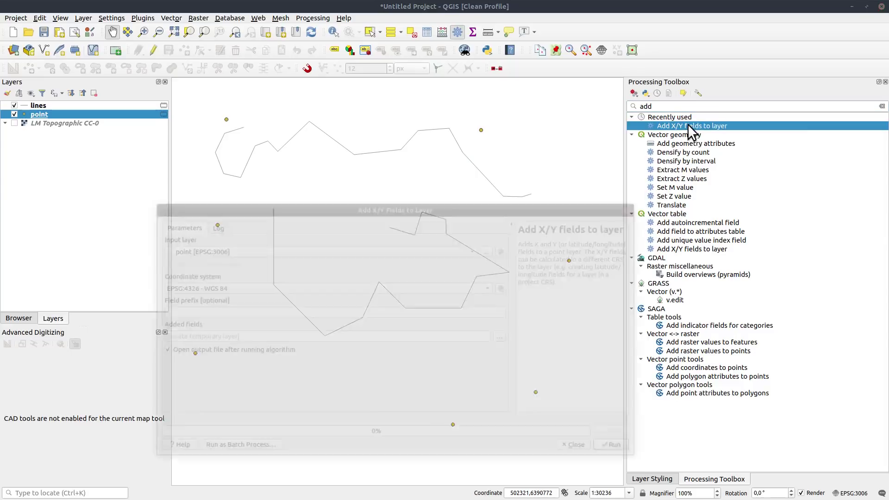
drag(361, 205, 358, 229)
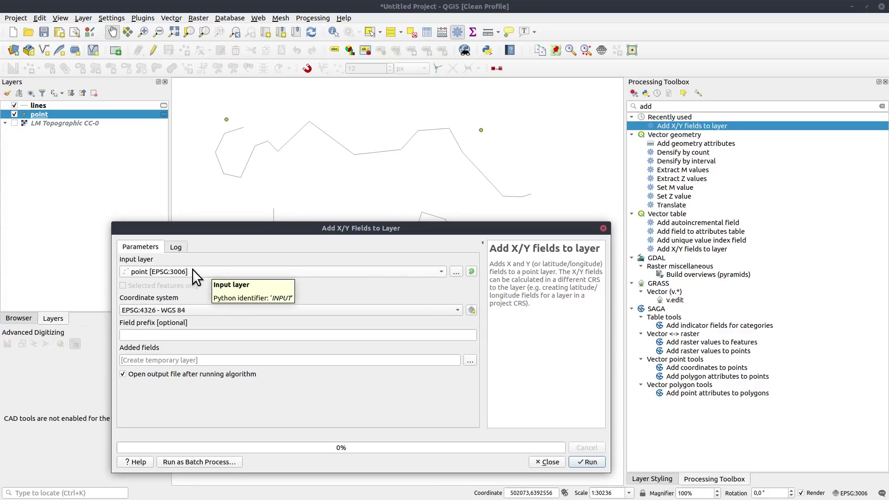
click(442, 274)
click(413, 271)
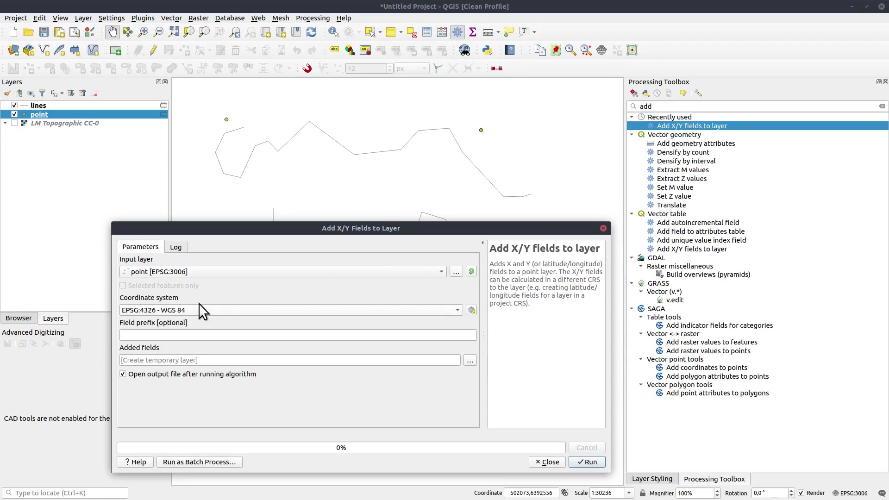
- Choose EPSG:4326 - WGS 84 as the coordinate system and set the field prefix to latlong_
click(457, 311)
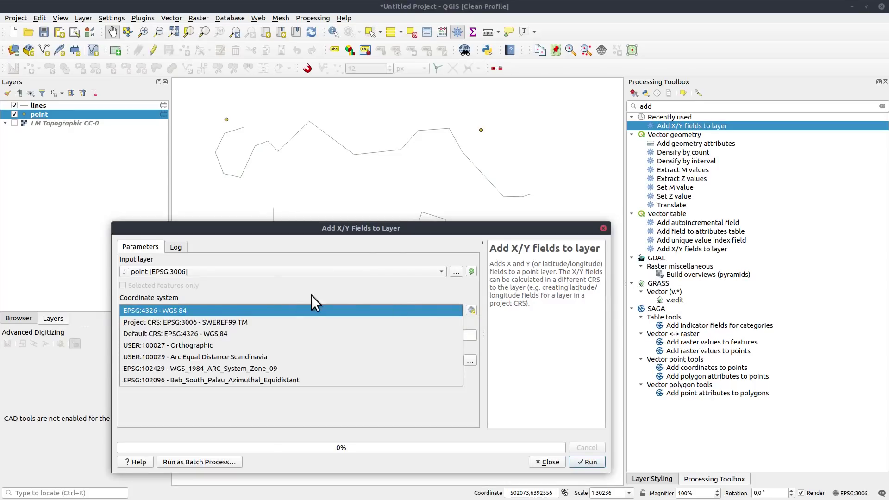
click(327, 296)
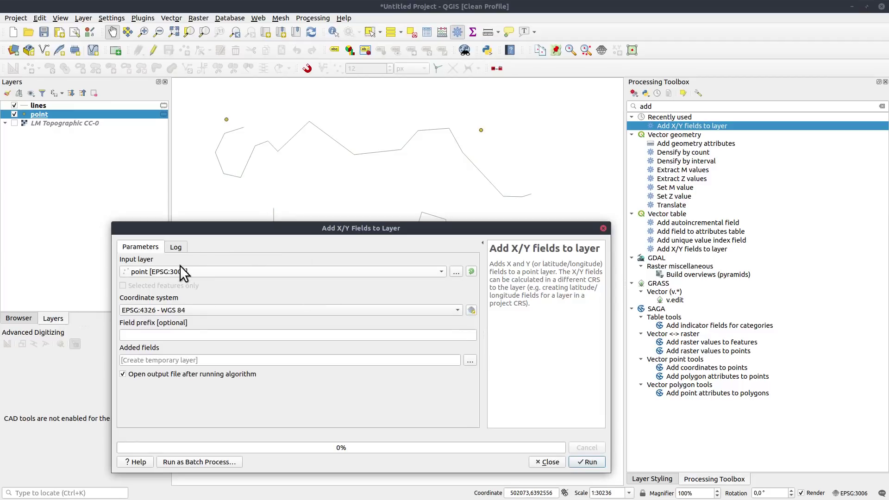
click(309, 310)
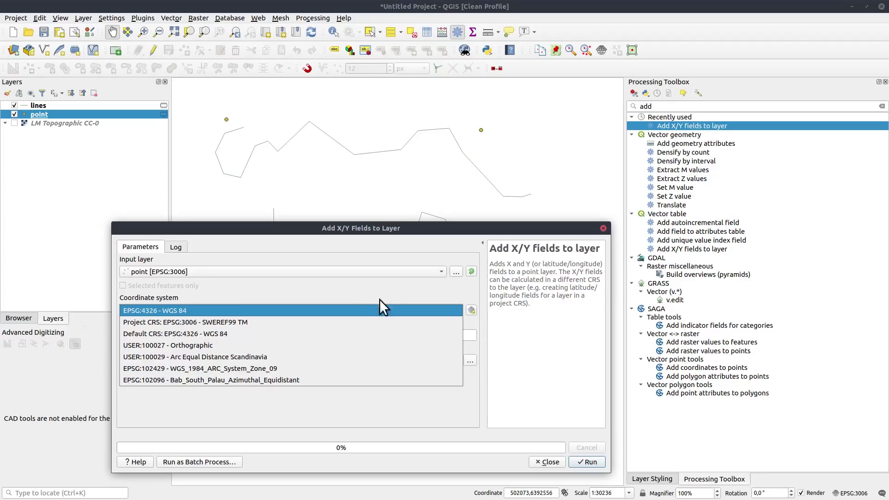
click(157, 312)
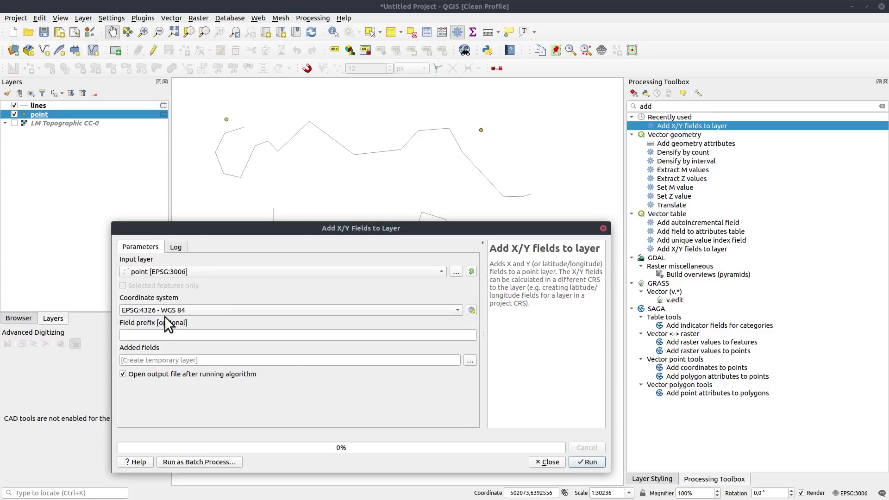
click(185, 337)
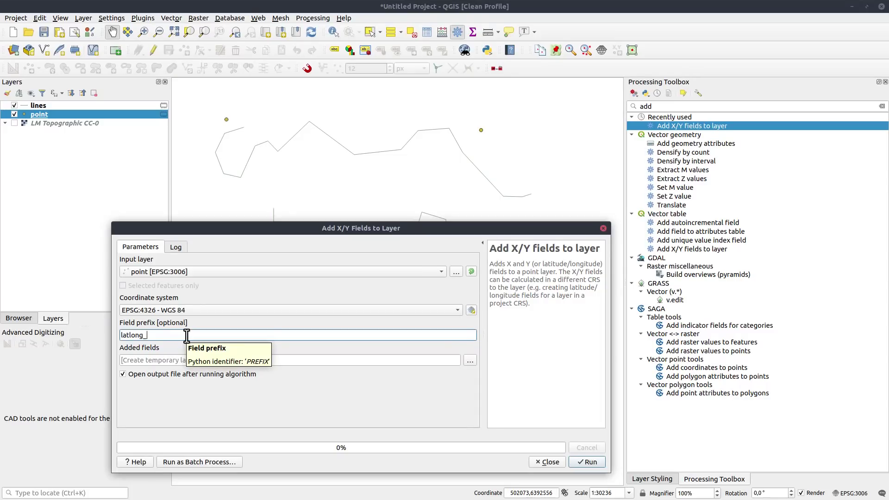
- Run Add X/Y Fields on the point layer and check the output's attribute table for the latlong_ coordinate fields
click(593, 464)
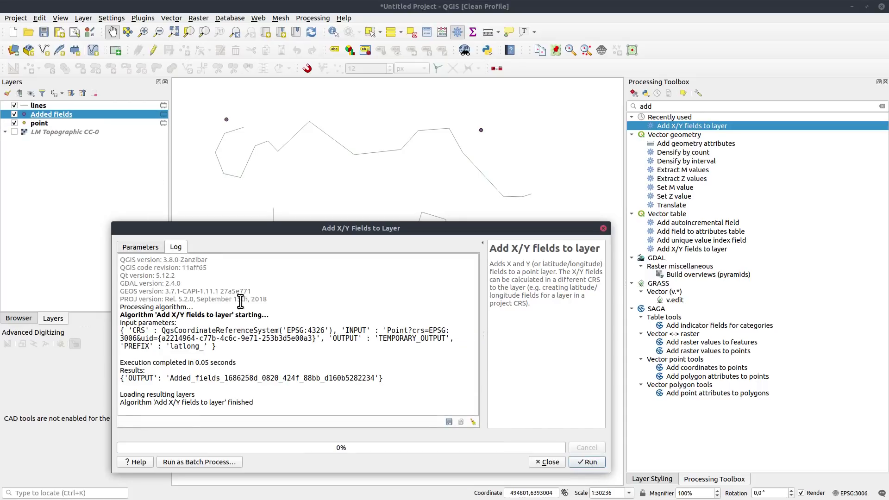
right_click(39, 114)
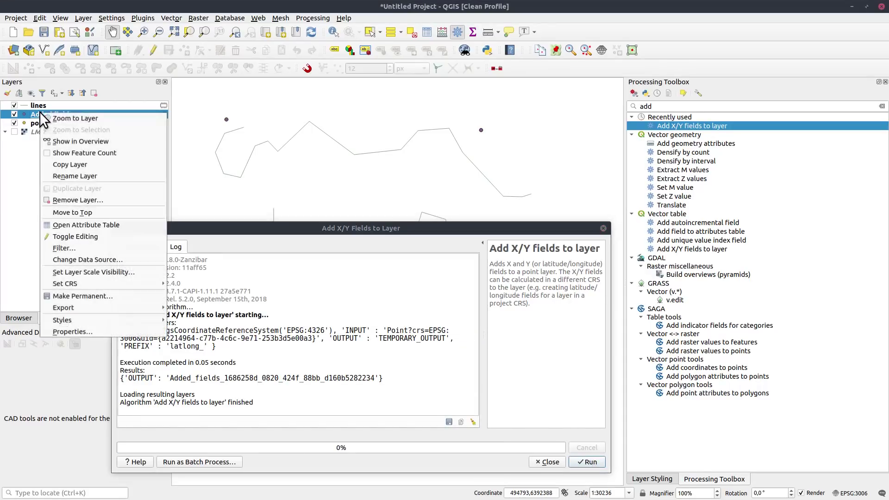
click(76, 225)
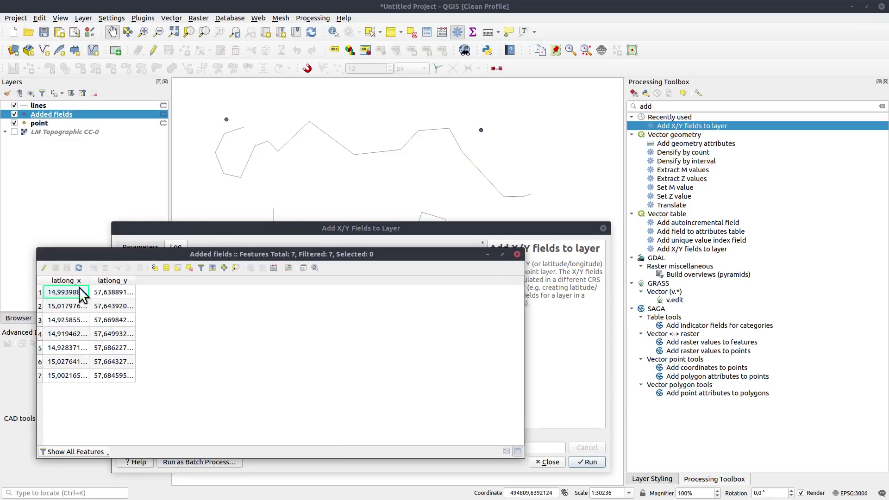
click(517, 254)
- Change the algorithm's coordinate system to EPSG:3857 - WGS 84 / Pseudo-Mercator by filtering the coordinate systems for "pseu"
click(149, 247)
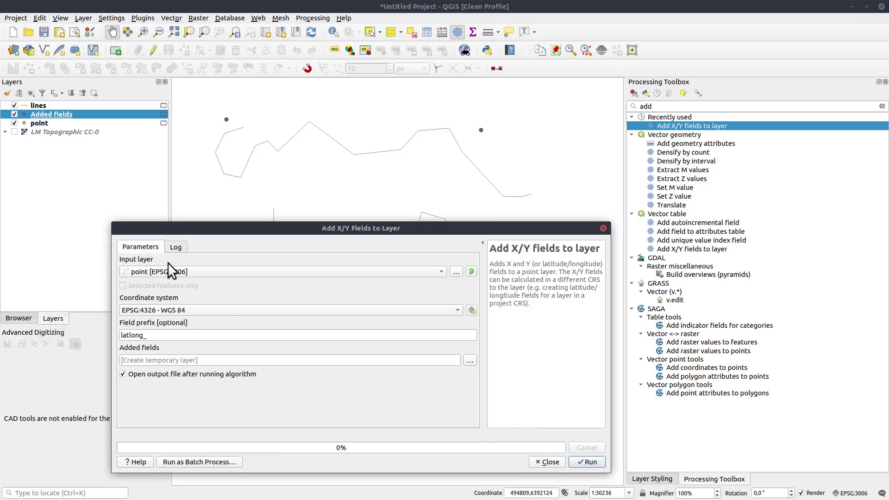
click(458, 310)
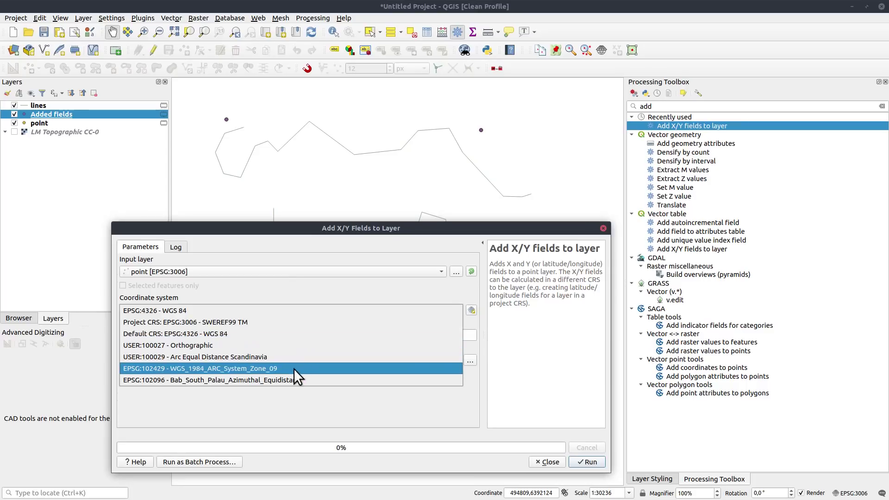
click(474, 310)
click(471, 311)
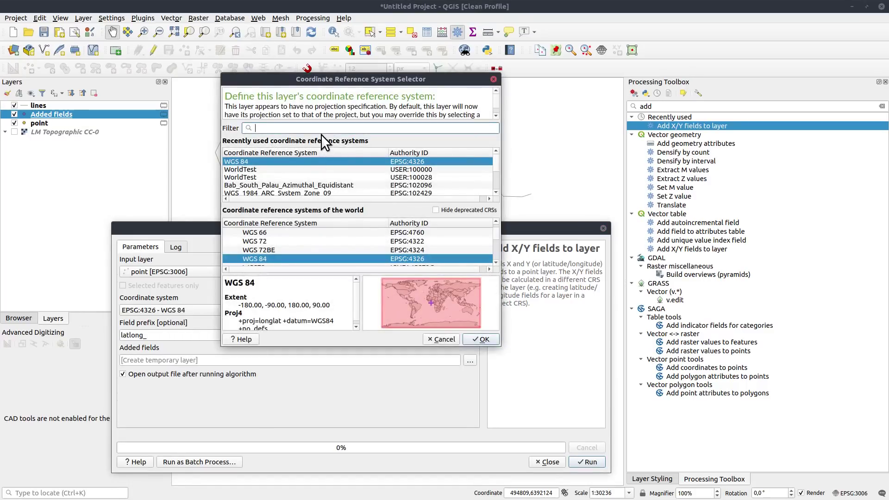
text(pseu)
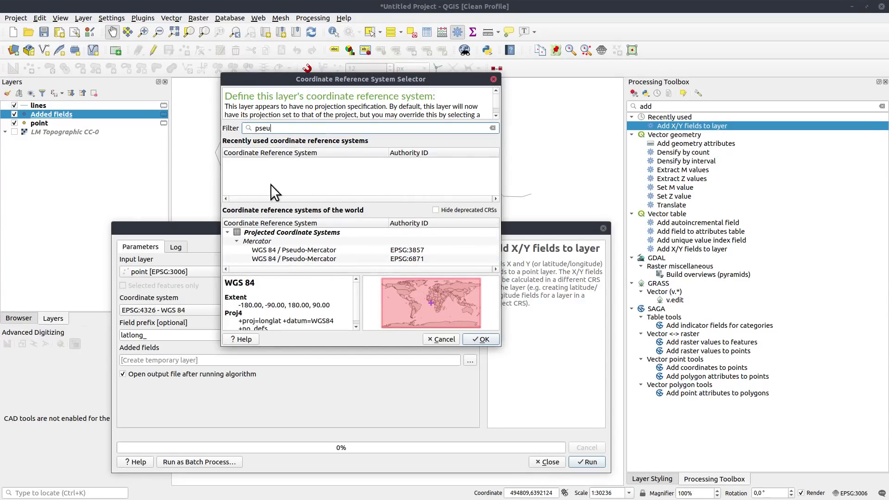
double_click(326, 251)
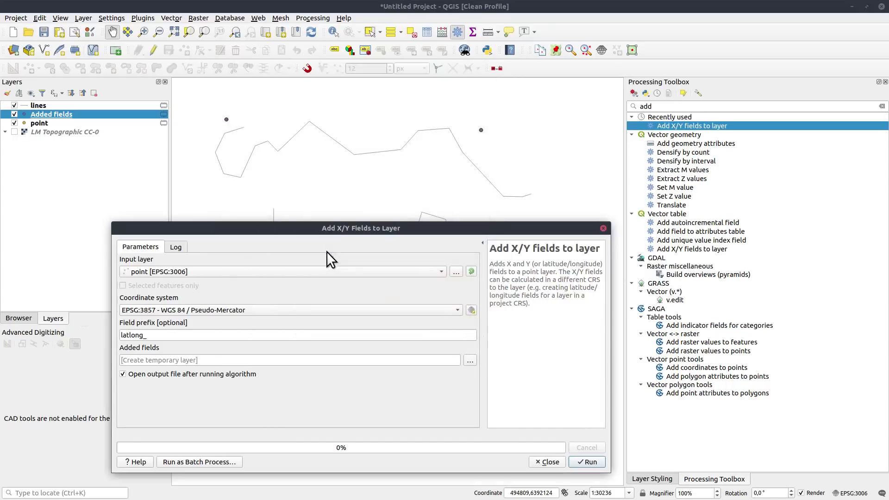
- Set the field prefix to google_ and run the algorithm on the point layer again
drag(142, 336, 38, 305)
key(BackSpace)
text(oogle_)
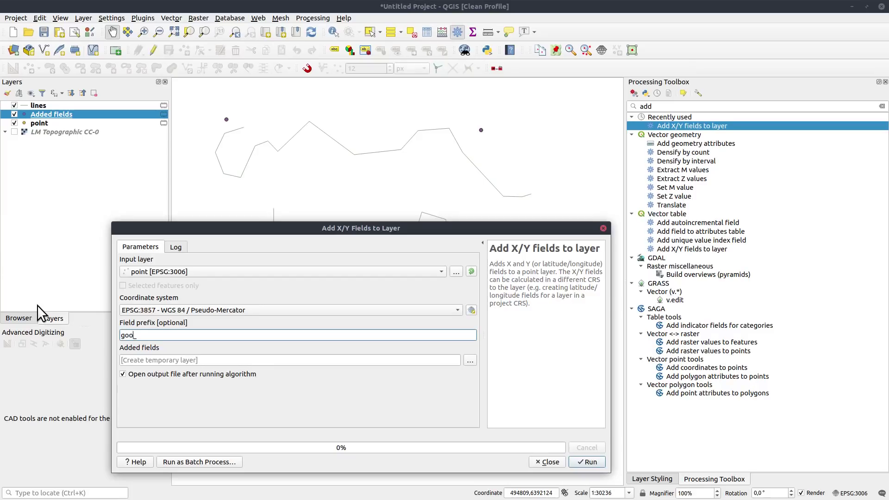
click(587, 460)
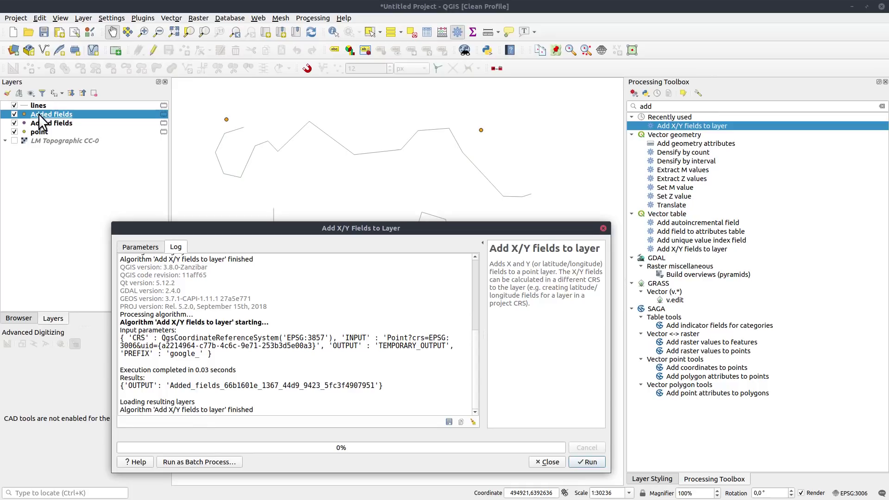
- Examine the google_x and google_y values in the newest output's attribute table at full column width, and close the table and algorithm dialog
right_click(48, 112)
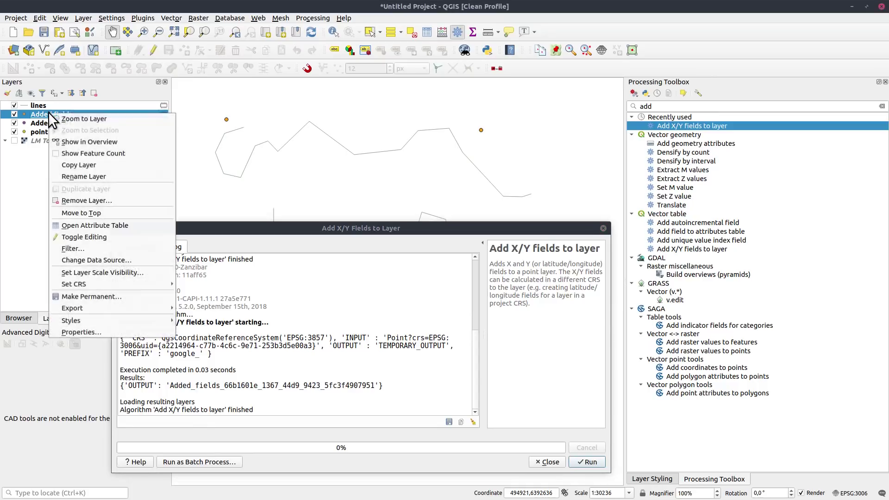
click(94, 225)
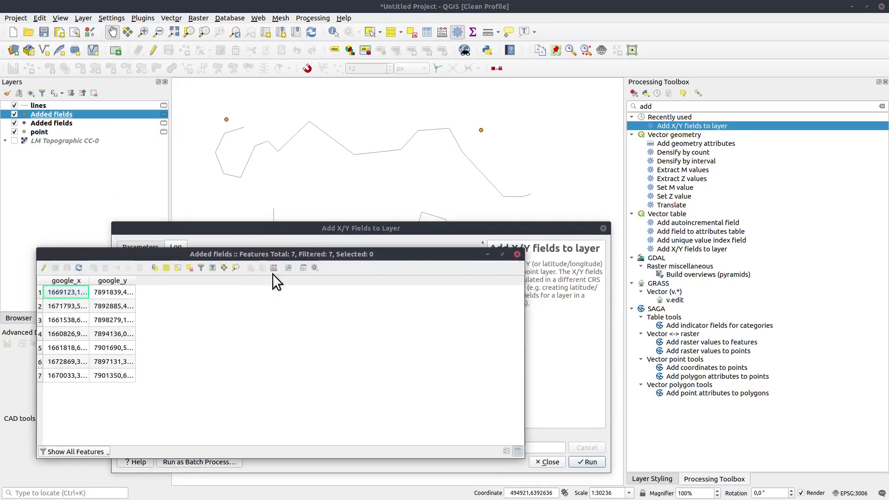
double_click(89, 281)
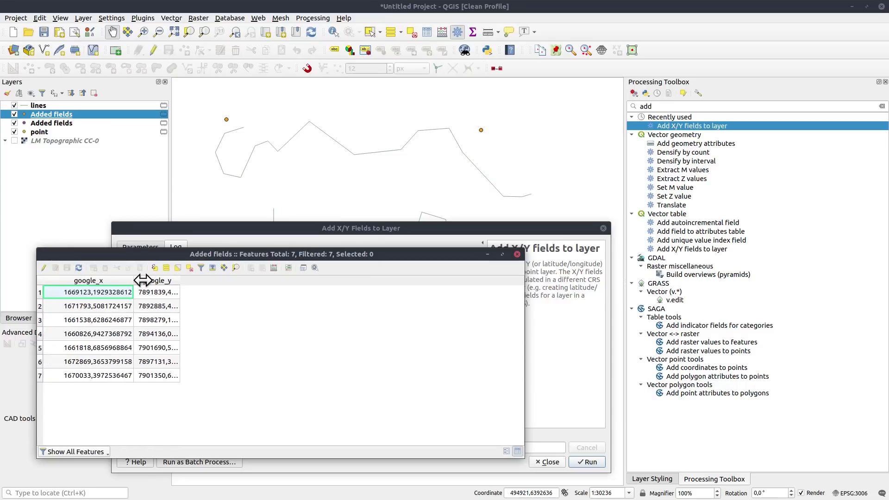
double_click(187, 281)
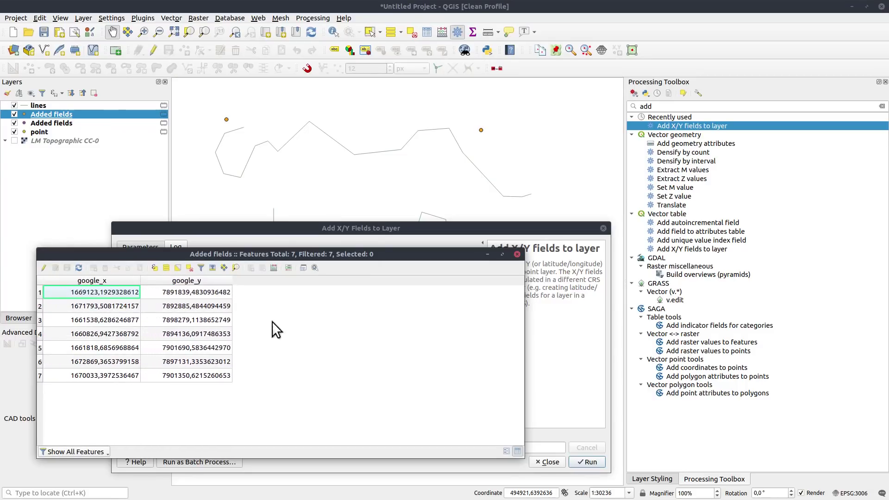
click(517, 254)
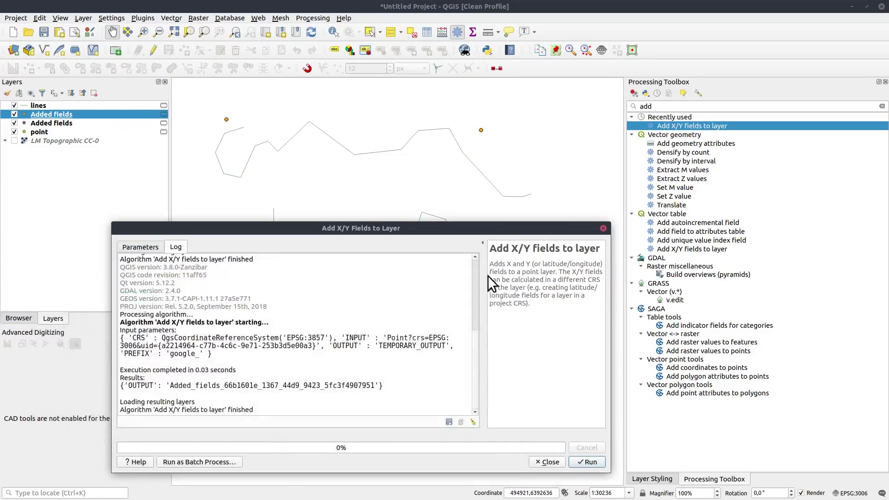
click(561, 462)
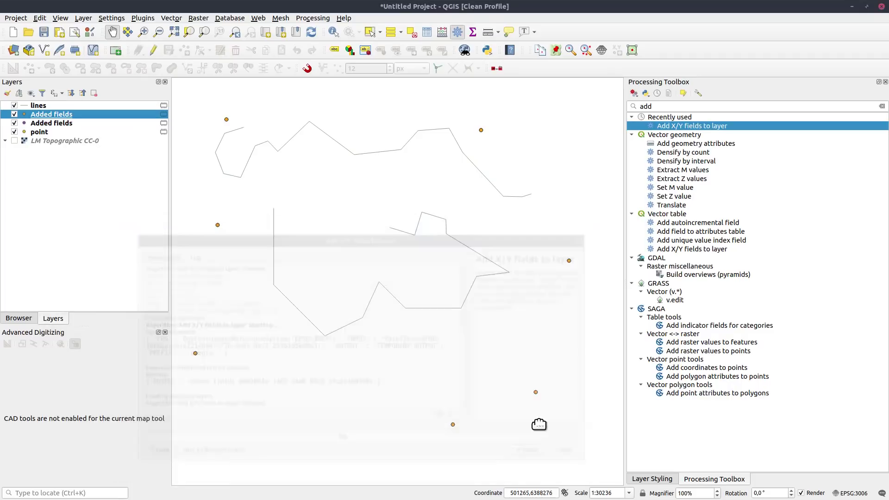
- Remove both Added fields layers from the project
shift+click(54, 123)
key(ctrl+d)
key(Return)
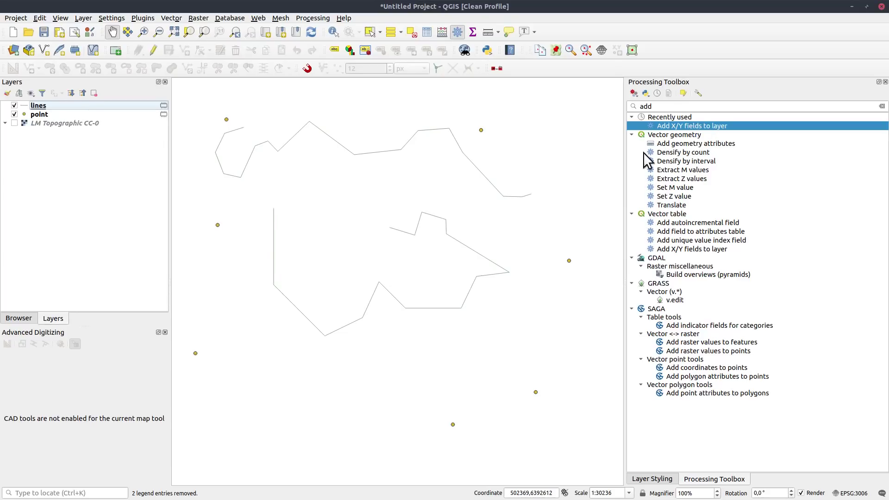
- Change the symbol layer type of the lines layer from Simple line to Marker line in its styling
click(653, 479)
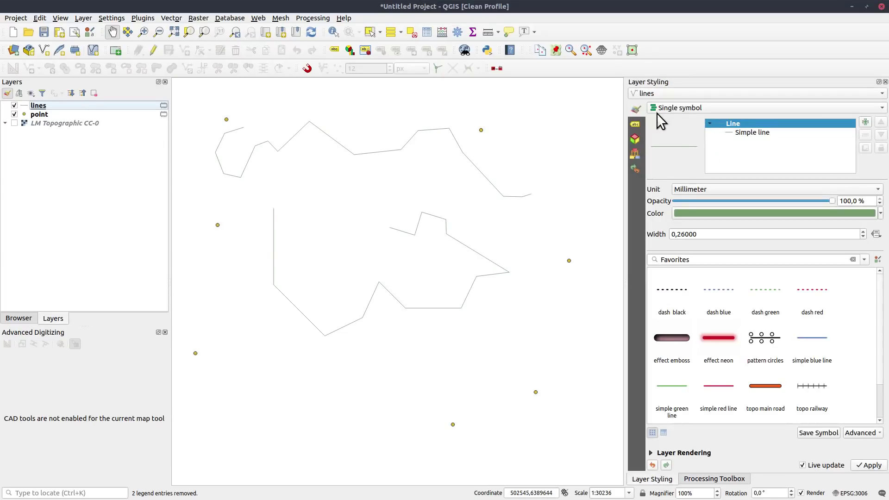
click(753, 133)
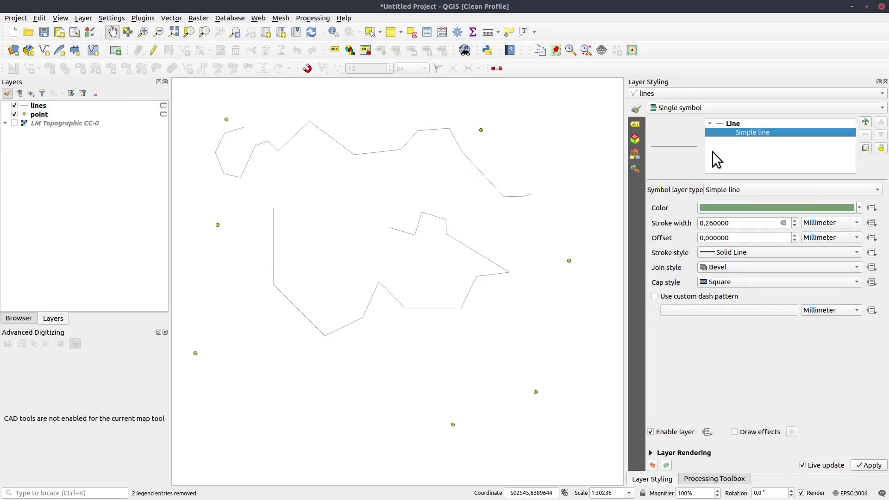
click(734, 192)
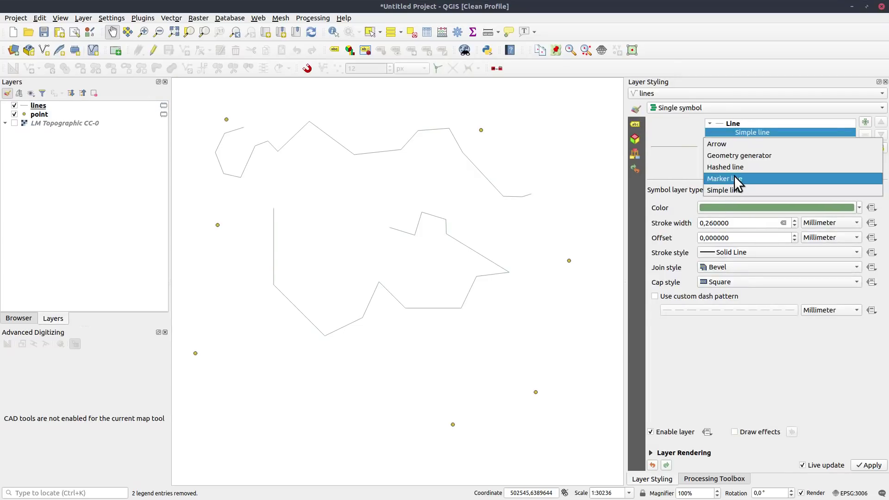
click(735, 178)
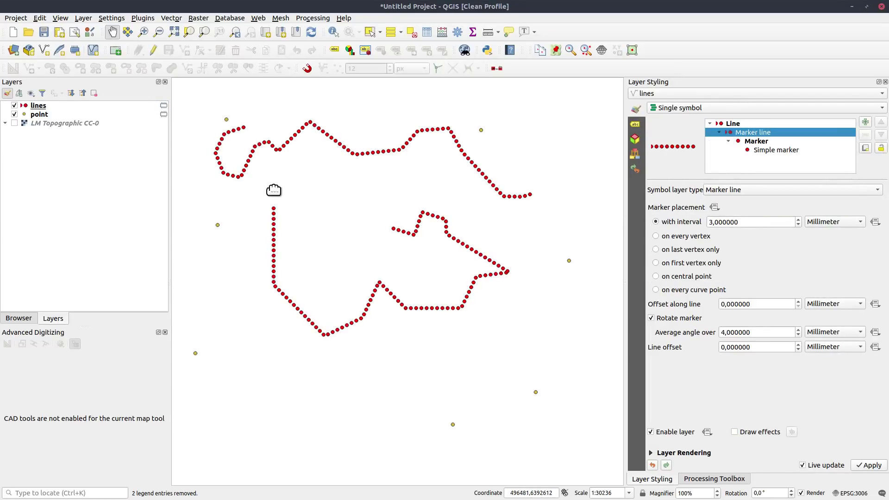
mouse_move(341, 190)
mouse_down()
mouse_move(357, 204)
mouse_move(355, 196)
mouse_up()
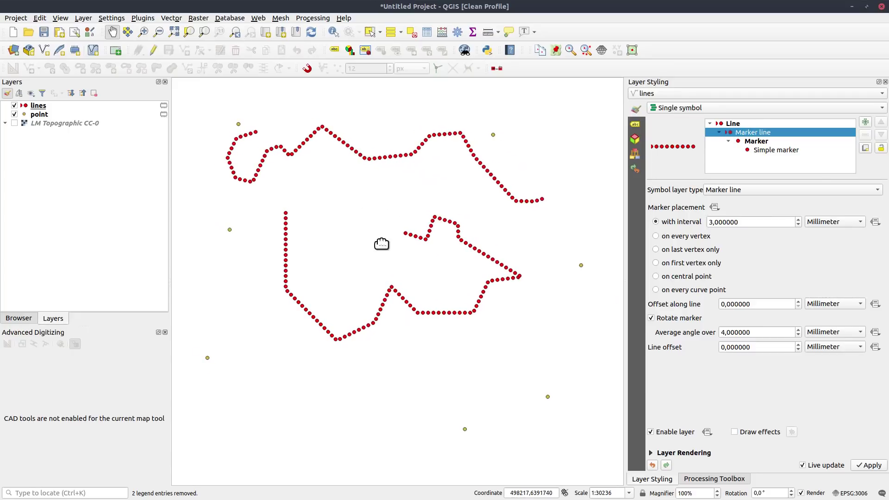
- Change the lines layer's symbol layer type to Hashed line and set its average angle distance to 0 mm
click(756, 188)
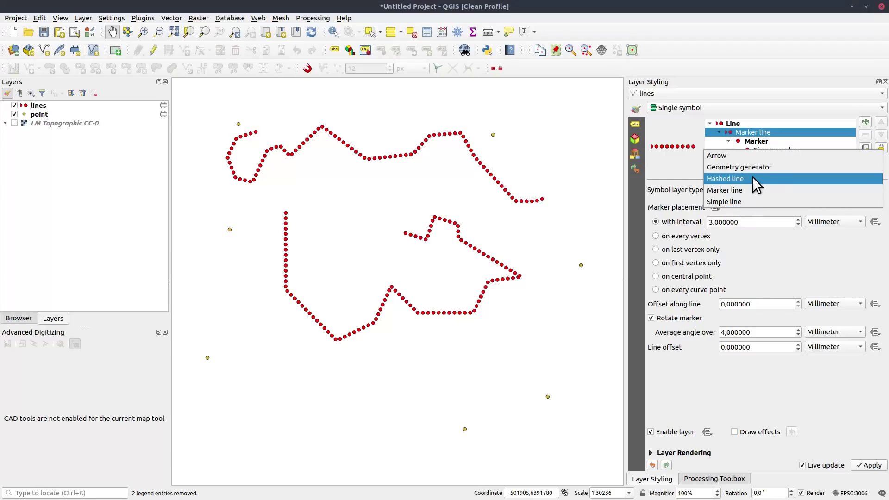
click(753, 178)
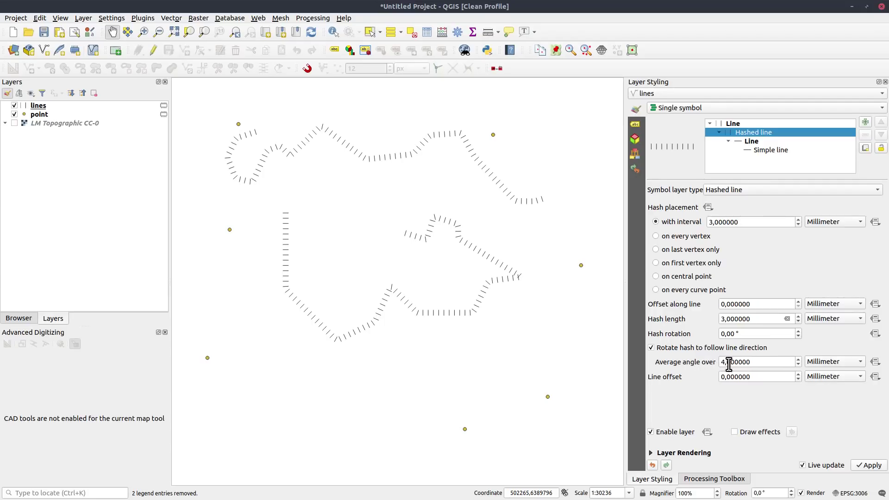
drag(769, 362, 721, 362)
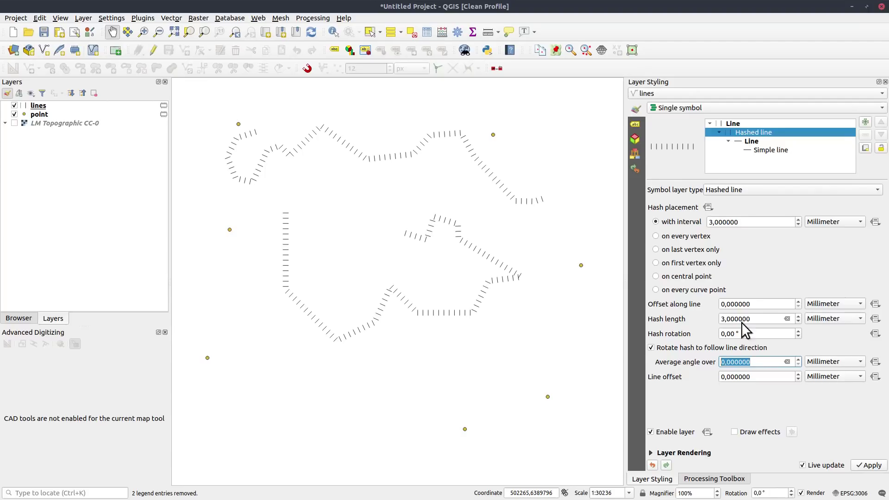
- Set the hash length to 9 mm and add a simple line symbol layer to the lines symbol
scroll(757, 320, up, 4)
scroll(757, 320, up, 18)
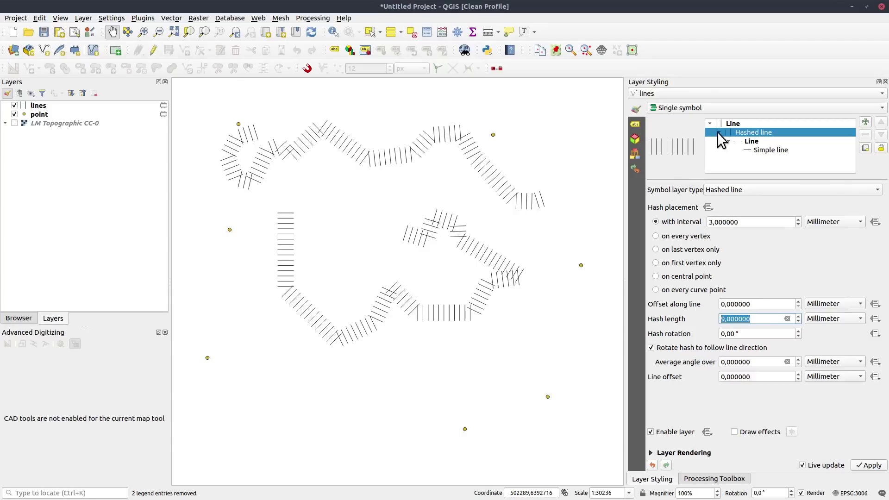
click(866, 122)
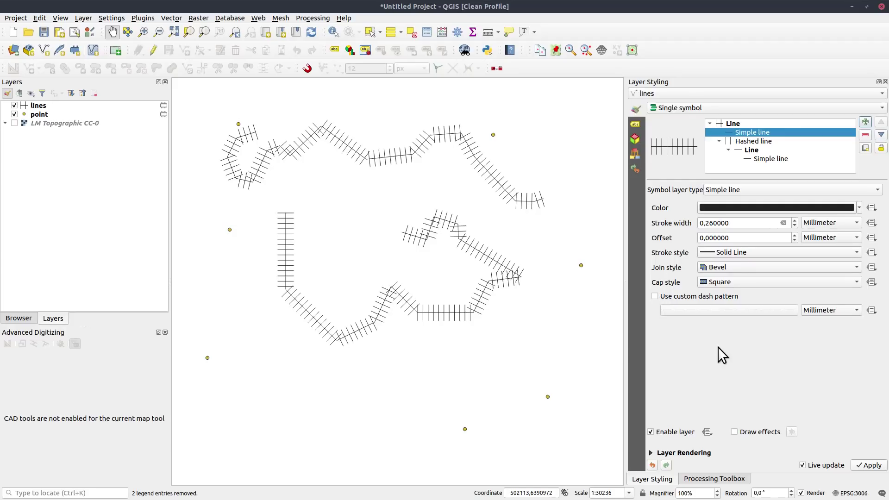
- Increase the hashed line's average angle distance to 14.2 mm
click(758, 141)
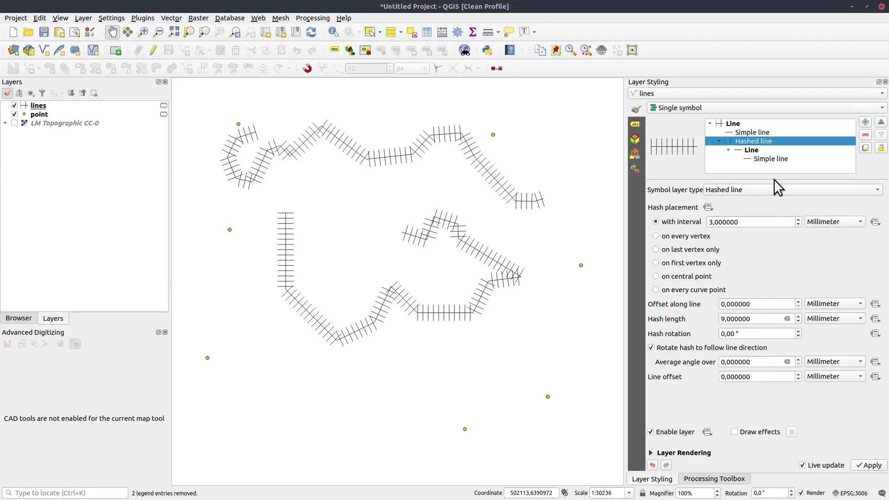
click(753, 364)
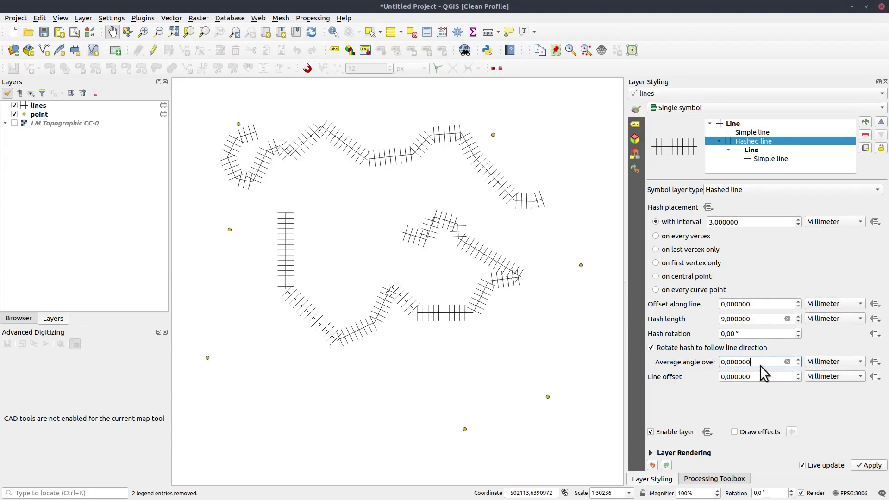
scroll(756, 361, up, 20)
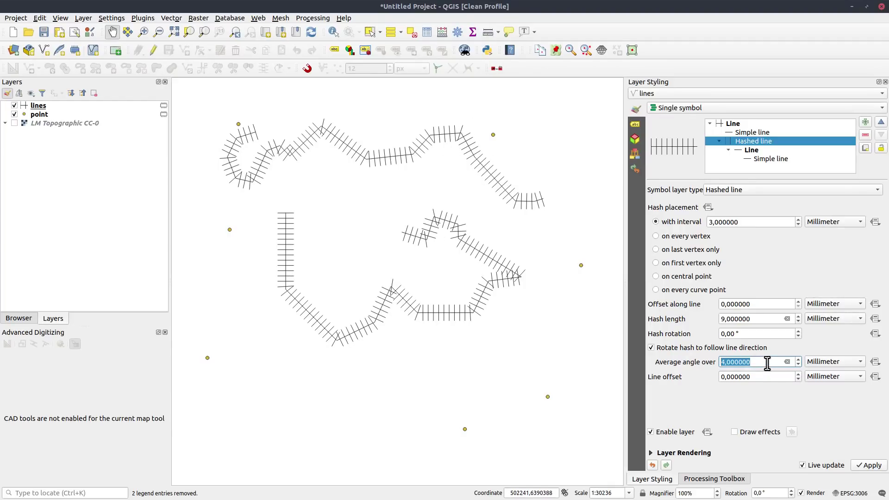
scroll(767, 364, up, 5)
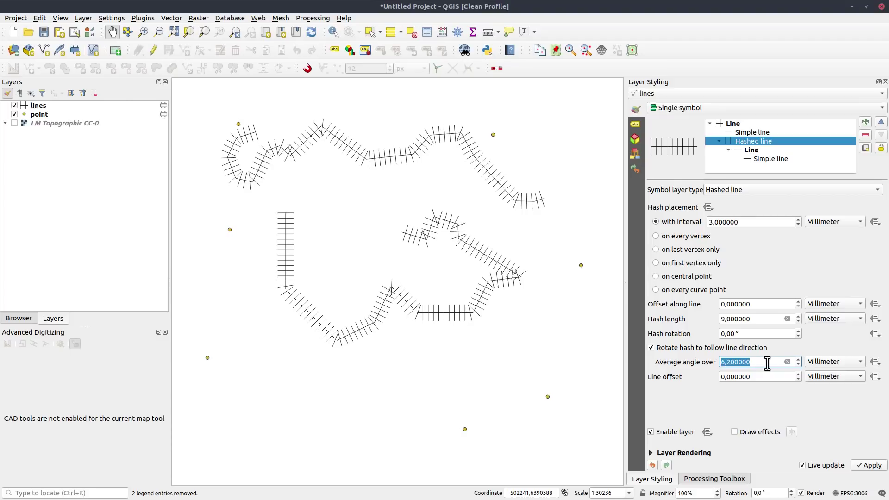
scroll(767, 363, up, 12)
scroll(767, 364, up, 5)
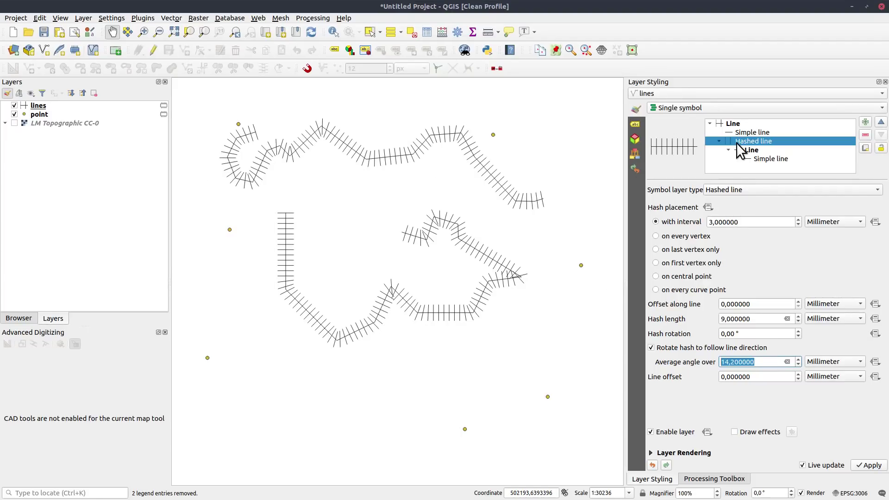
- Disable the simple line symbol layer to view the hashes alone, and enable it again
click(740, 133)
click(650, 431)
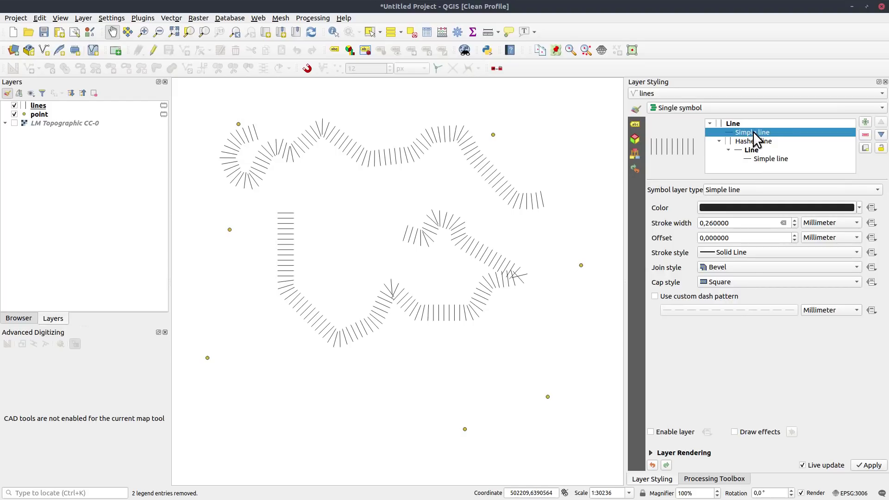
click(651, 431)
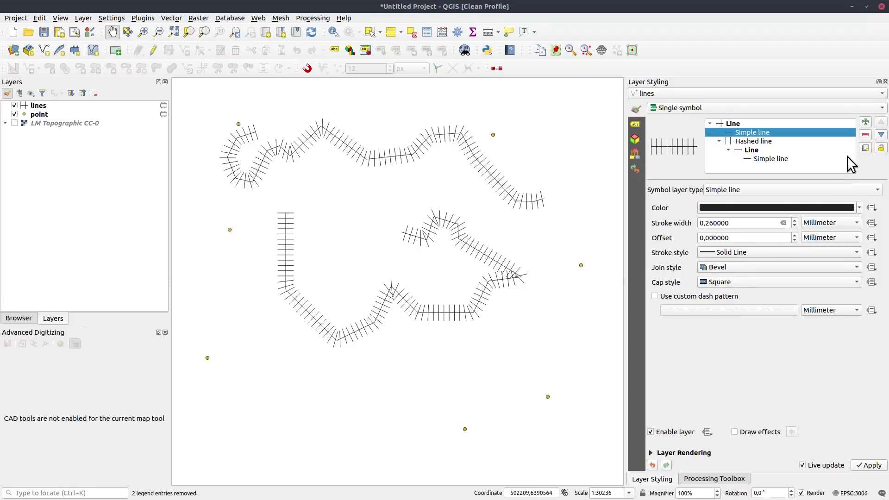
- Add a symbol layer to the lines symbol as a Geometry generator with the Point / MultiPoint geometry type
click(868, 123)
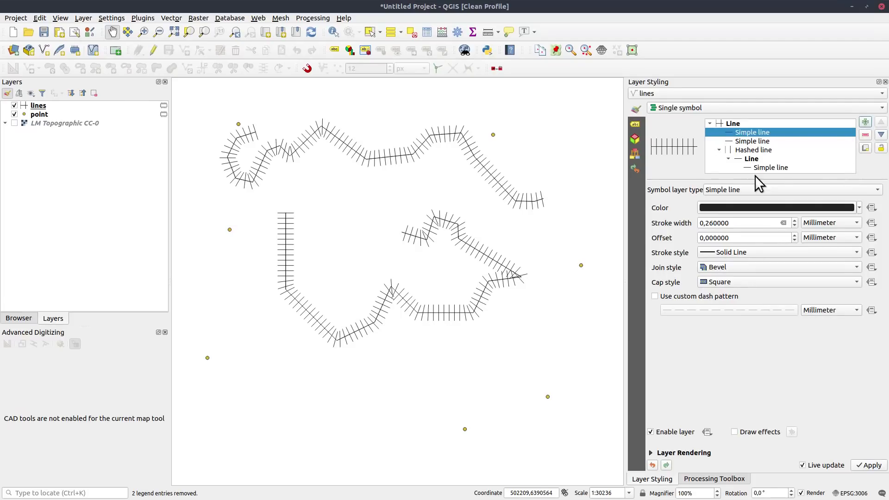
click(743, 187)
click(746, 160)
click(749, 206)
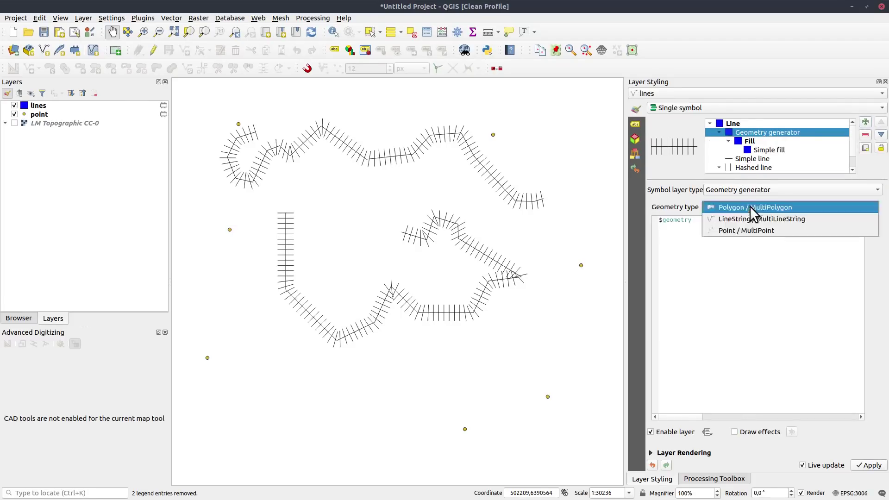
- Set the geometry generator's expression to point_n($geometry, 1) and enlarge its simple marker
click(660, 220)
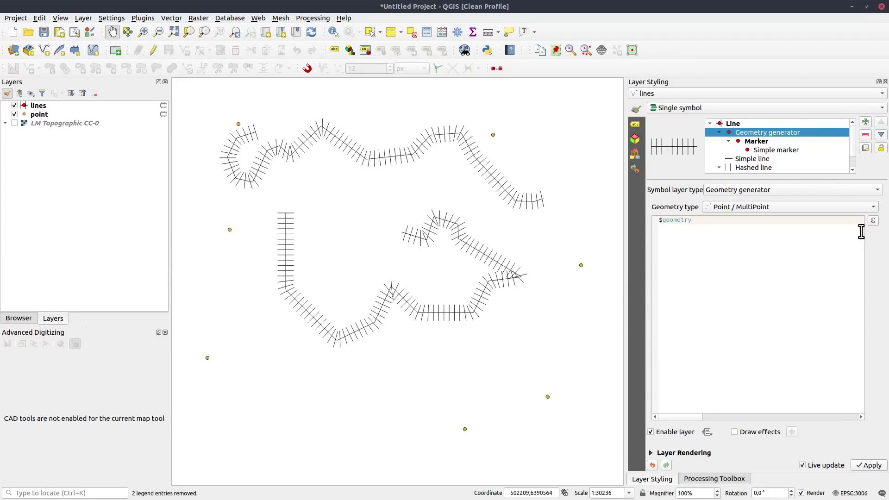
text(point_n)
text())
click(779, 151)
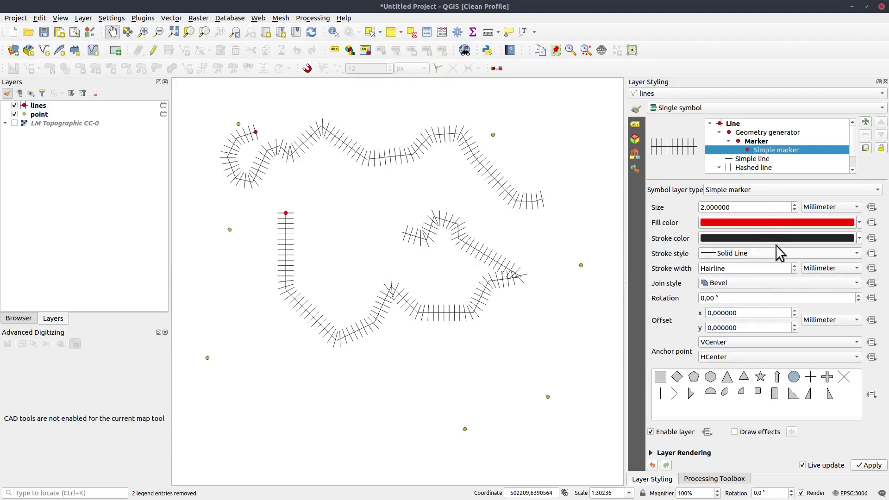
scroll(753, 208, up, 5)
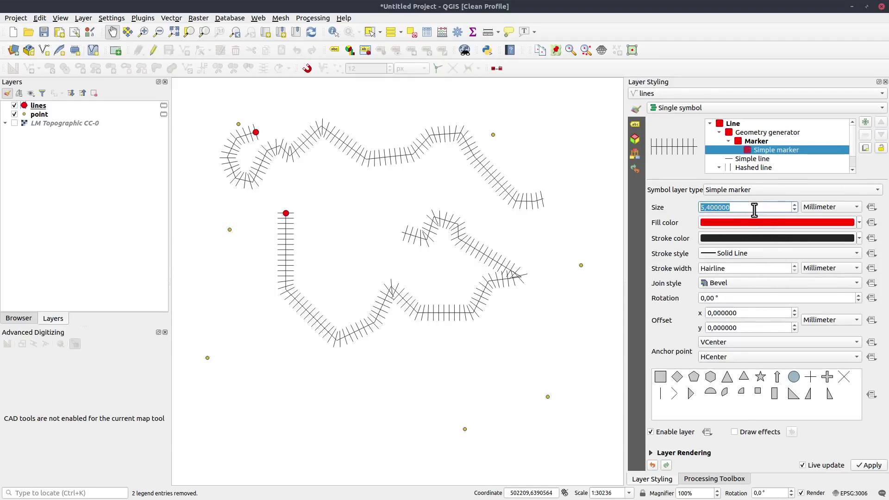
- Try other vertex indexes in the point_n expression, including 2 and -2, ending with point_n($geometry, -3)
click(758, 135)
click(745, 220)
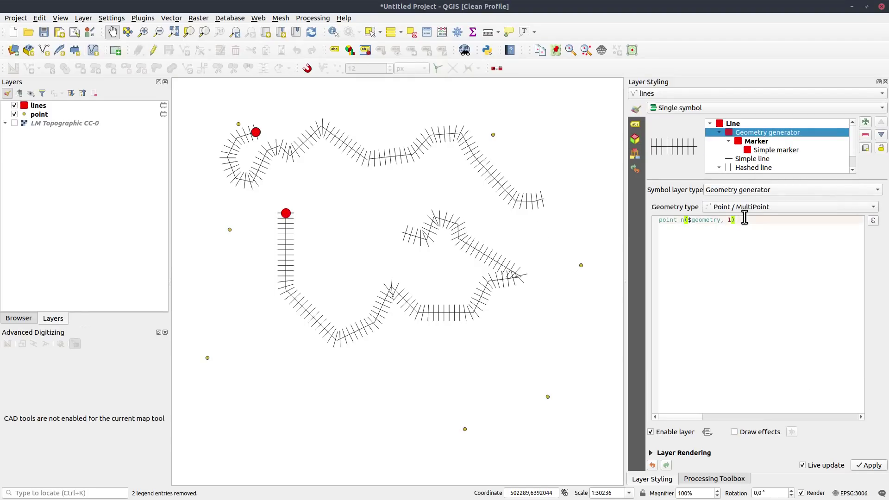
key(BackSpace)
text(2)
text(1)
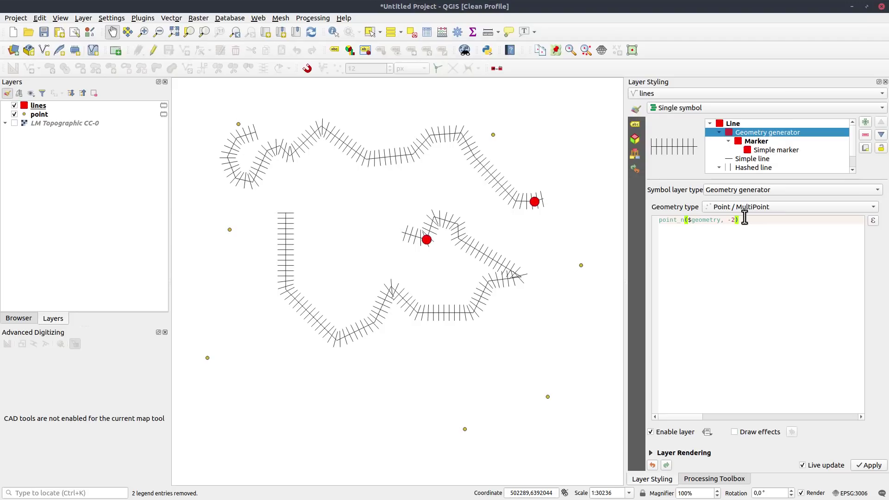
key(BackSpace)
key(BackSpace)
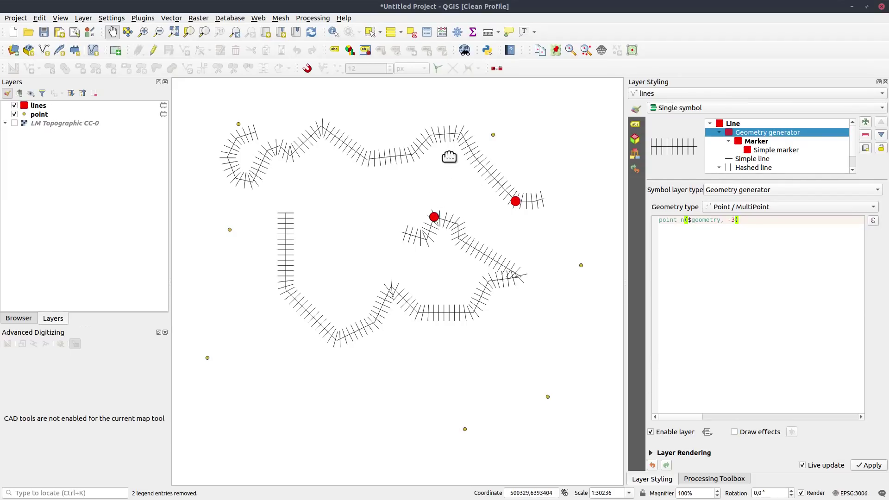
- Set the size of the point layer's simple marker to 7 mm
click(41, 115)
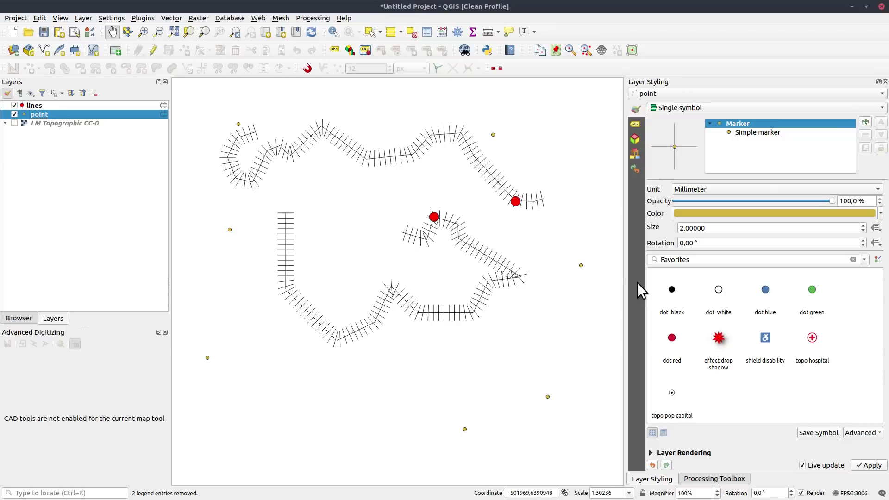
click(778, 132)
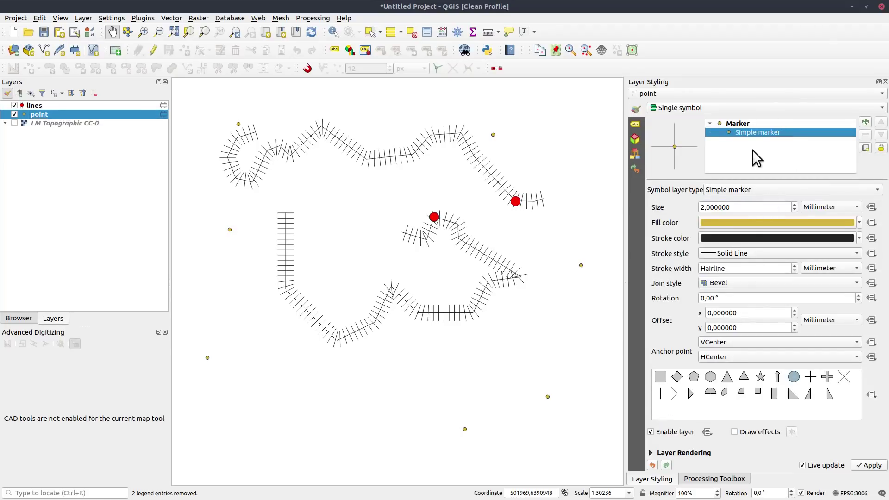
scroll(742, 207, up, 5)
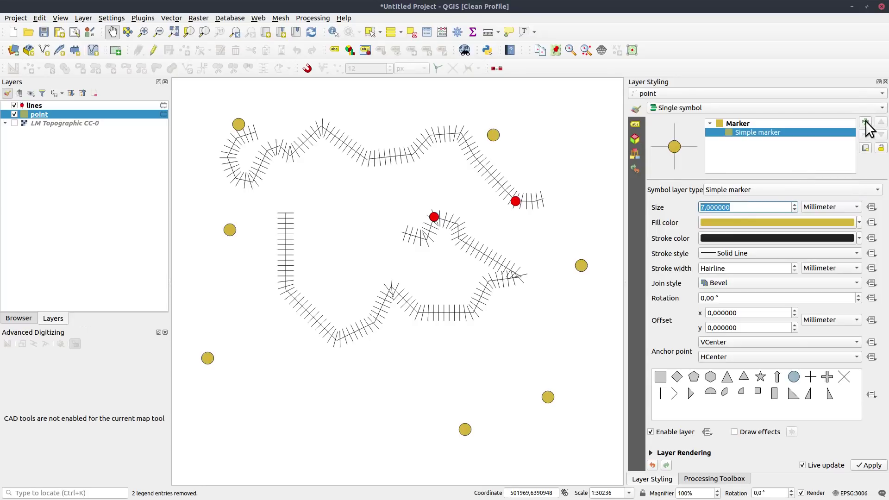
- Add a second symbol layer to the point layer's marker and make it a Font marker
click(866, 122)
click(736, 188)
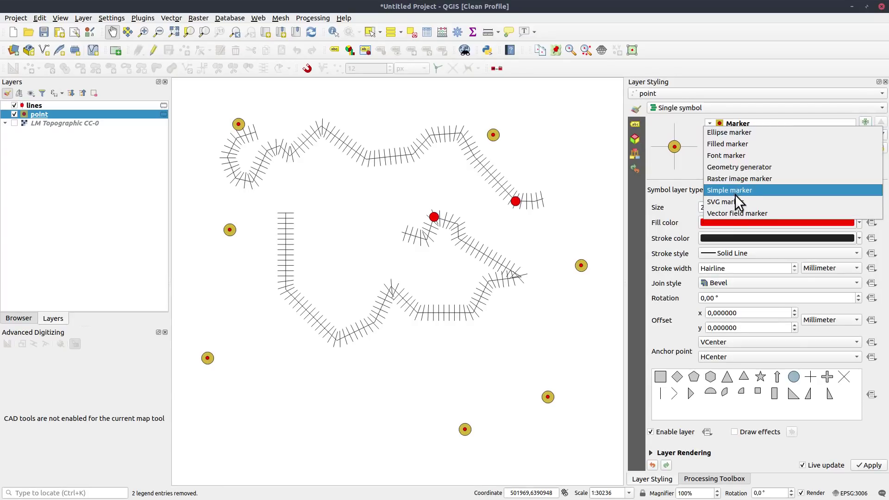
click(739, 154)
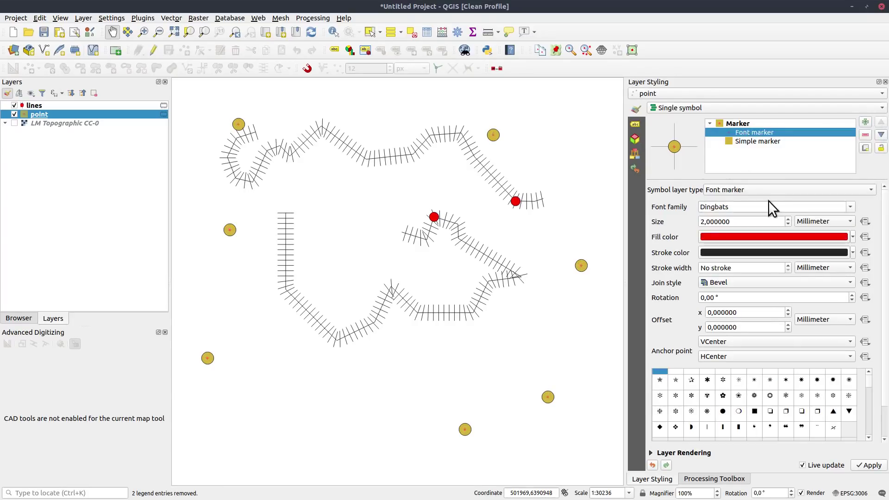
- Set the font marker's fill color to black (#000000) and its size to 13.2 mm
click(782, 237)
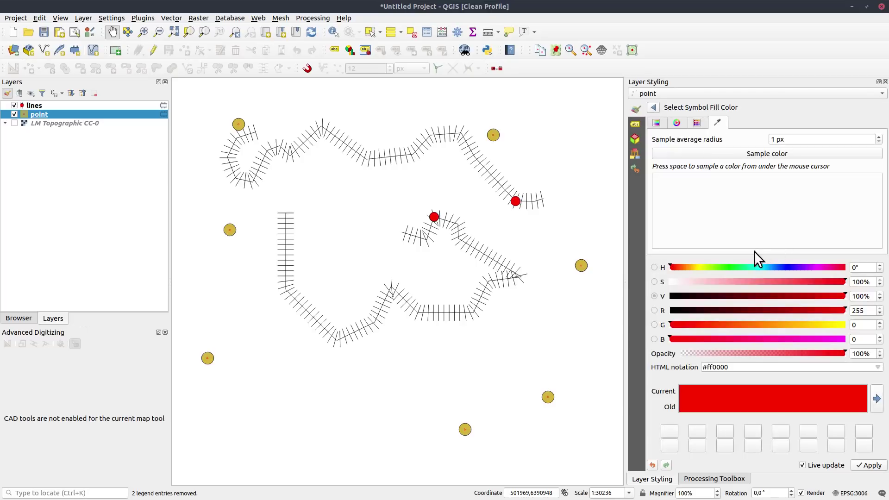
drag(726, 295, 633, 302)
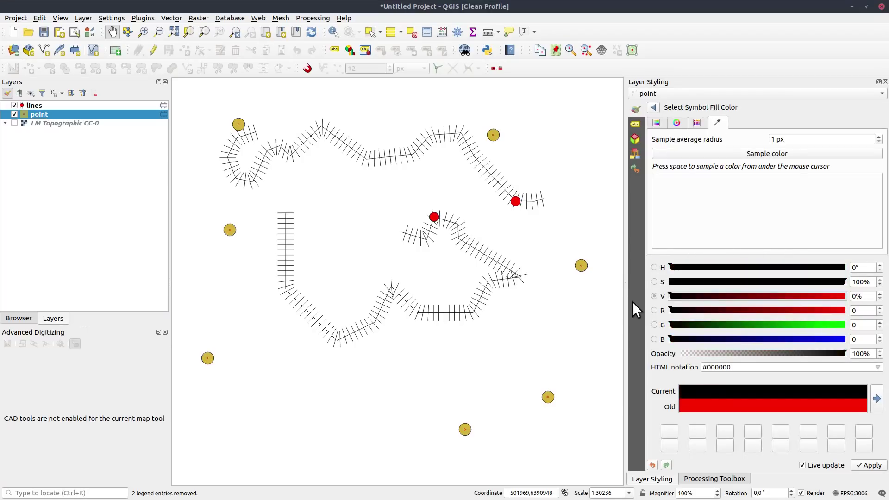
click(654, 106)
double_click(735, 222)
scroll(735, 222, up, 20)
scroll(736, 221, up, 9)
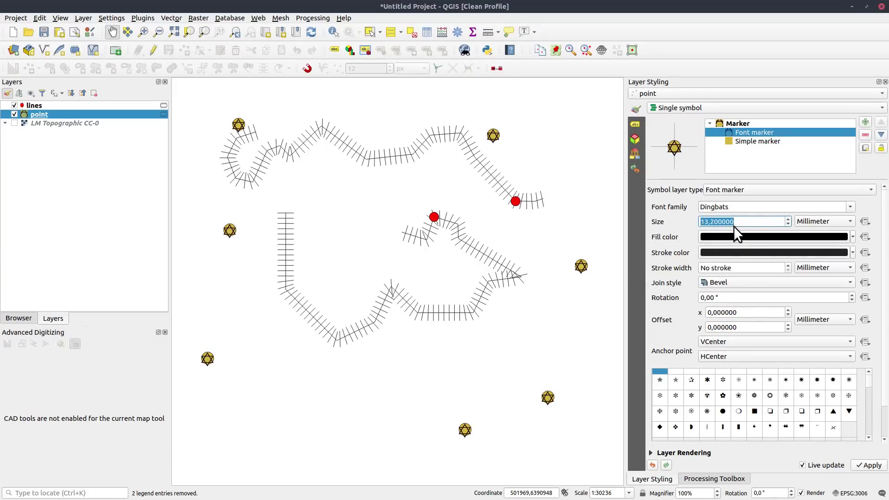
- Change the font marker's font family to Arial
click(853, 206)
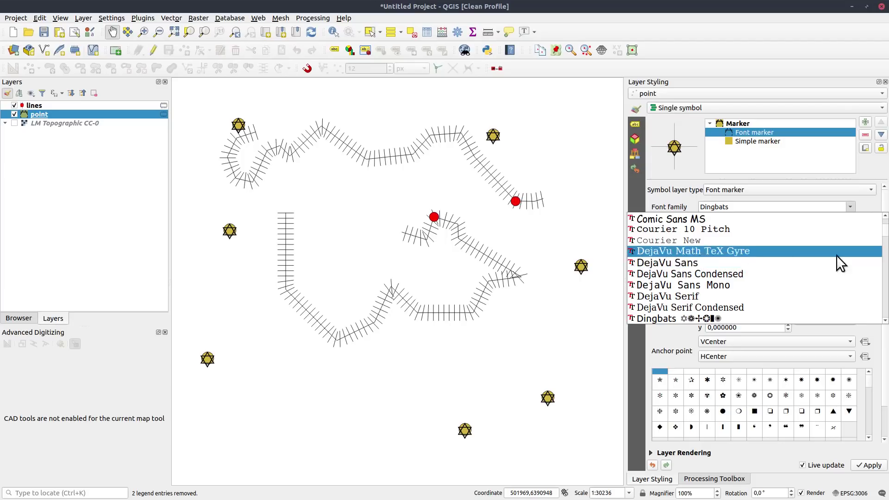
scroll(885, 245, up, 7)
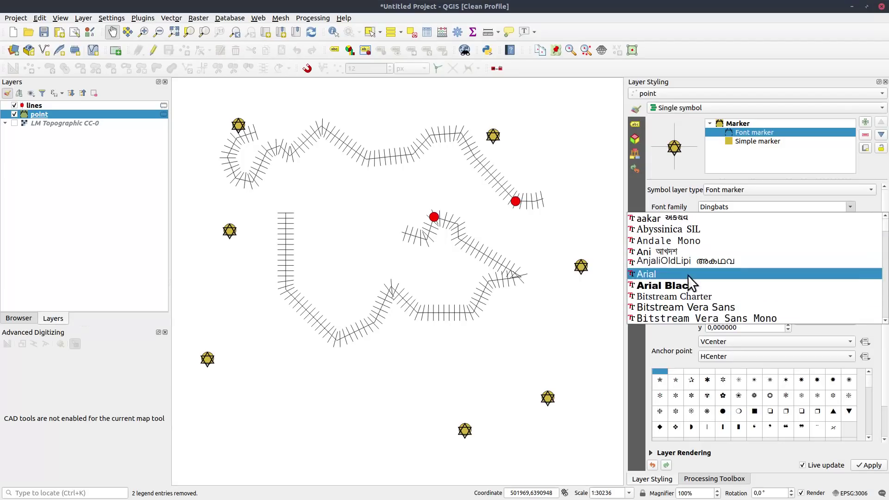
click(688, 278)
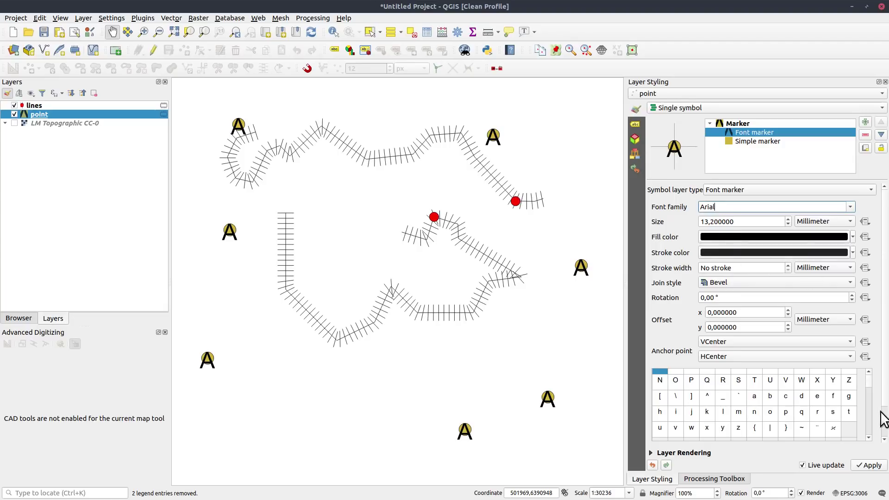
- Replace the font marker's character with the text String
scroll(885, 331, down, 2)
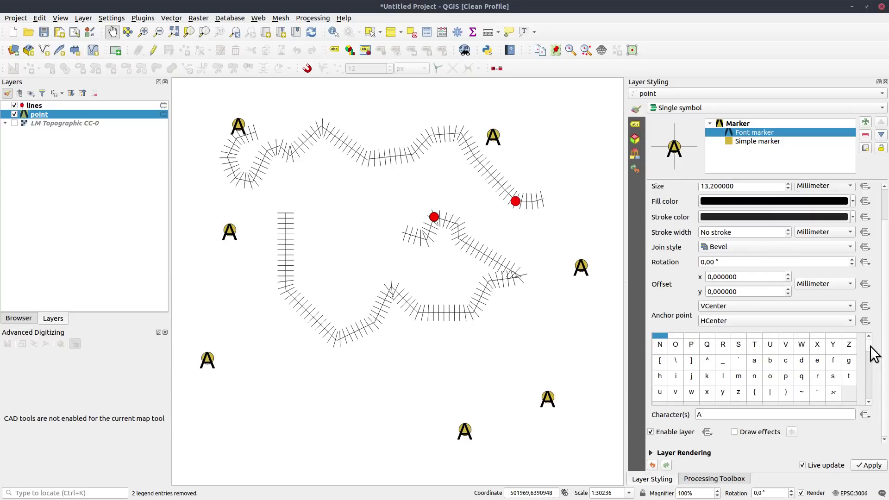
click(727, 416)
drag(727, 416, 686, 417)
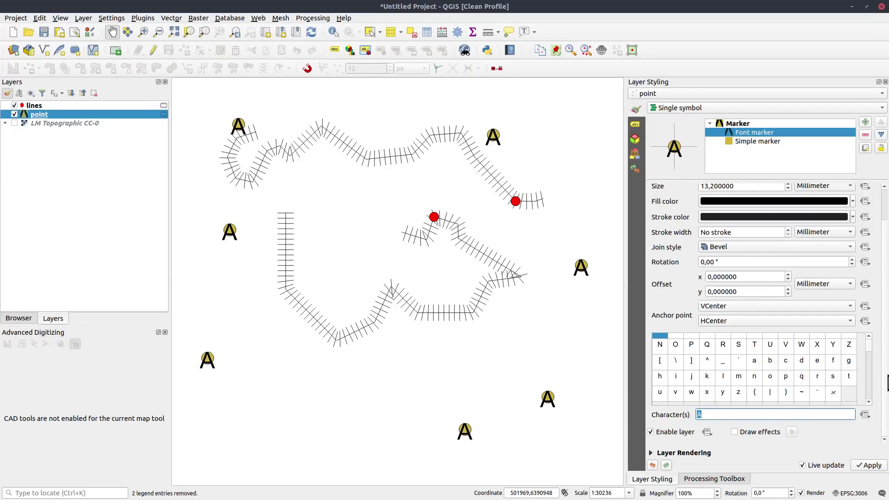
text(String)
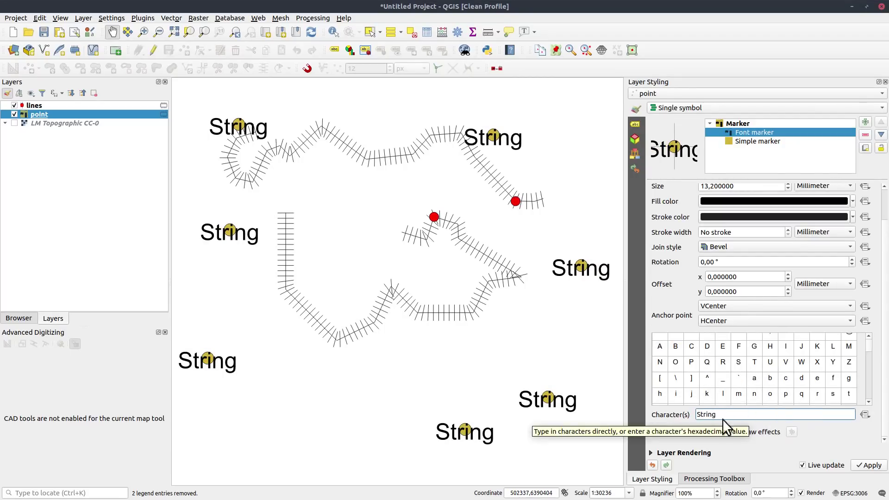
- Try single letters from the character grid for the font marker, ending with C, and extend the text to Custom
click(709, 365)
click(691, 363)
click(675, 362)
click(691, 346)
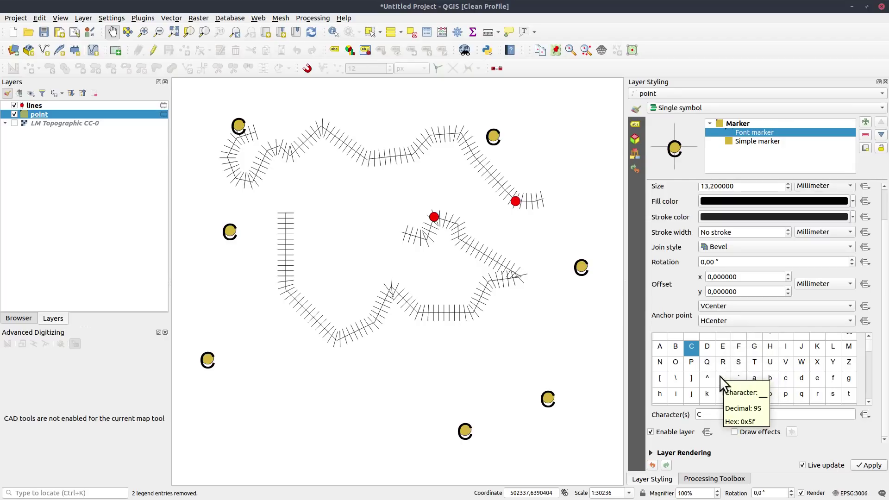
click(712, 415)
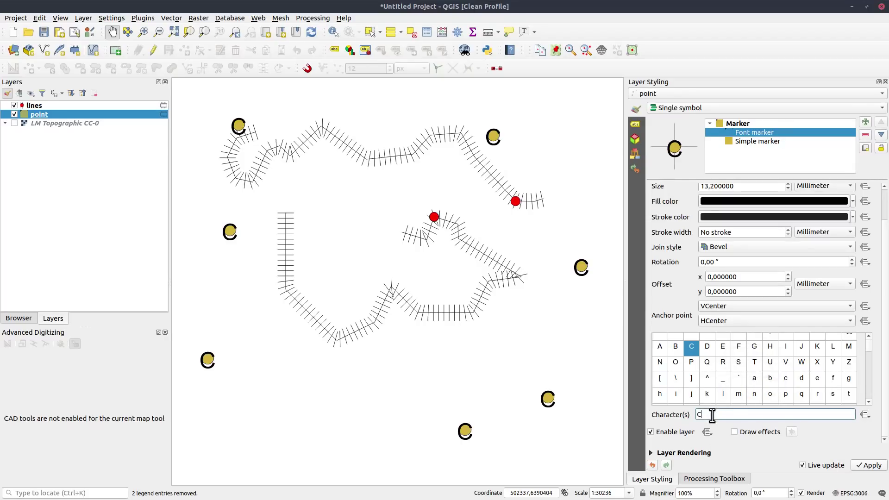
text(ustom)
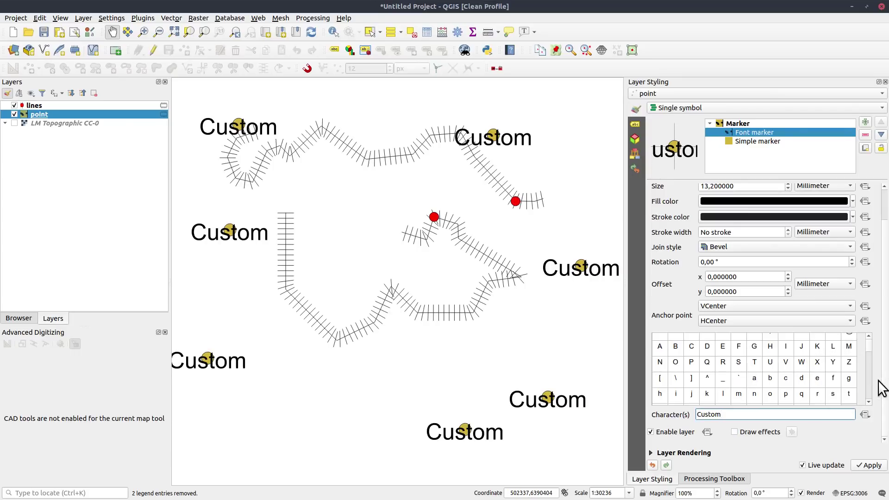
- Browse the available font families and set the font marker's font back to Dingbats
scroll(812, 213, up, 2)
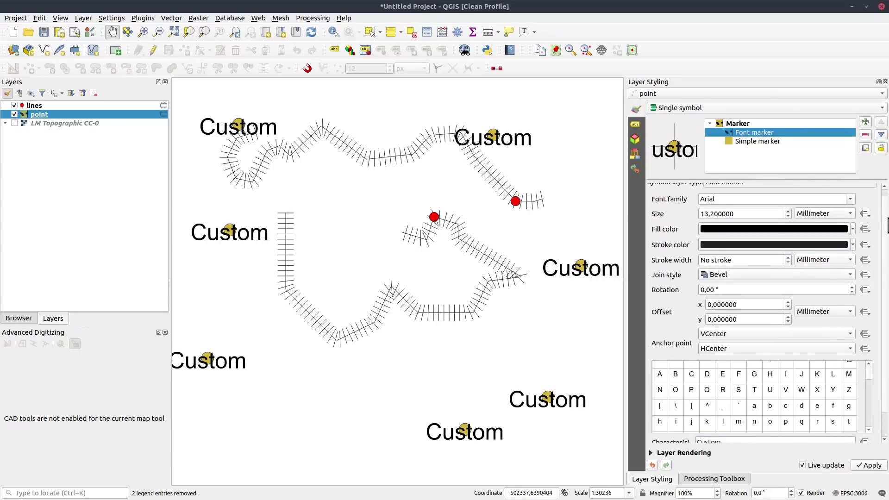
click(851, 199)
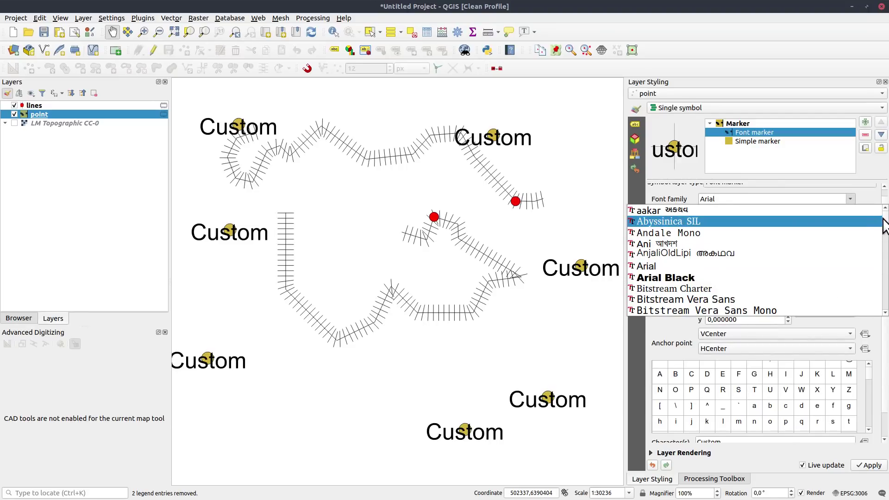
scroll(755, 260, down, 13)
scroll(755, 259, up, 3)
scroll(755, 259, down, 3)
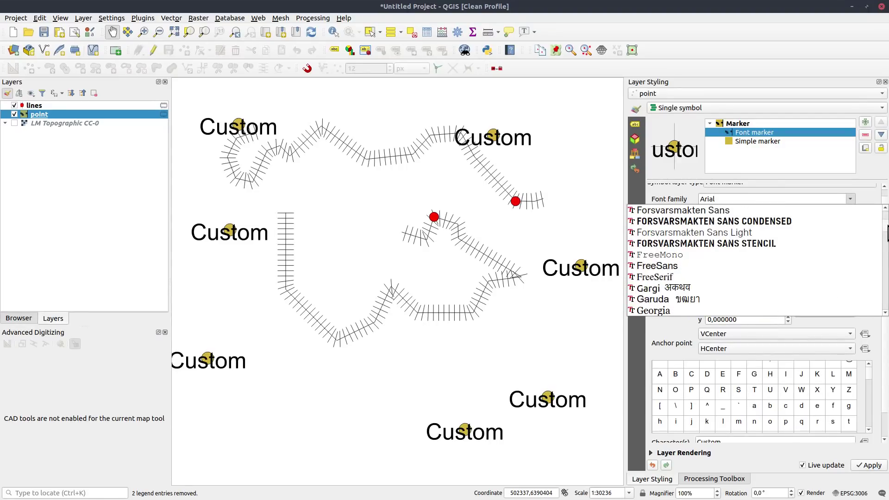
scroll(703, 234, up, 1)
scroll(703, 230, down, 3)
scroll(703, 229, up, 1)
scroll(702, 236, down, 4)
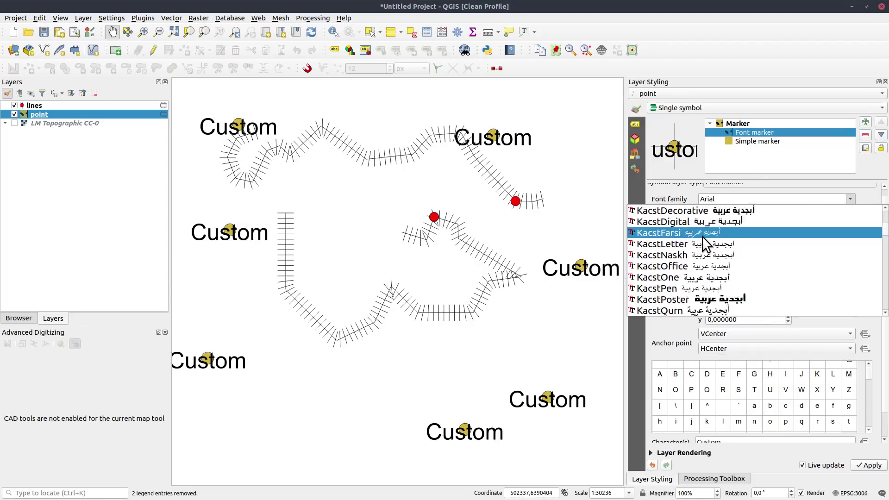
scroll(702, 237, up, 20)
scroll(693, 274, down, 5)
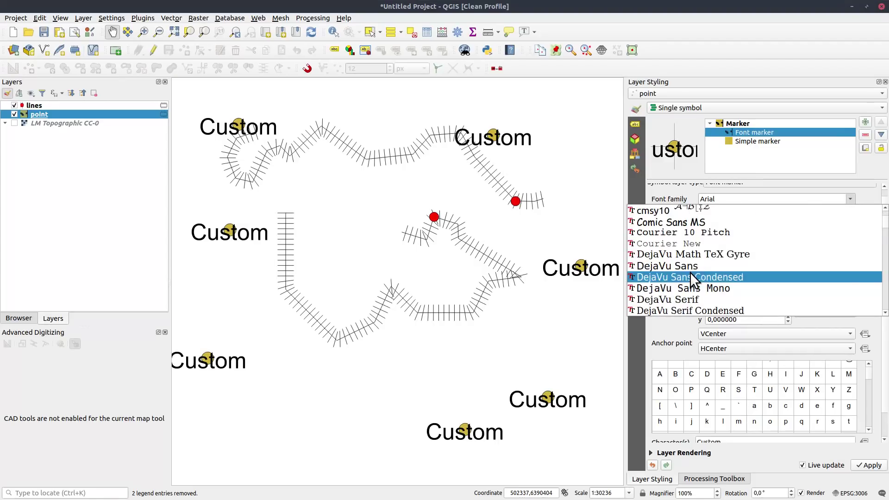
scroll(697, 253, down, 2)
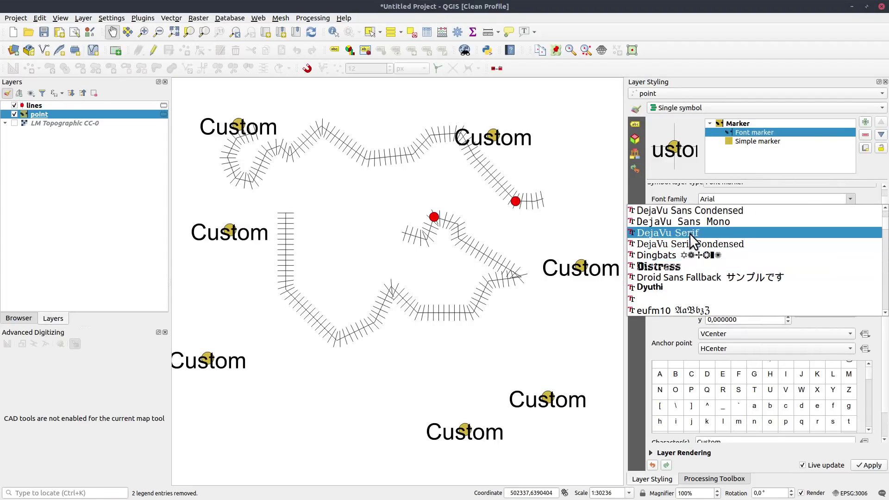
click(691, 255)
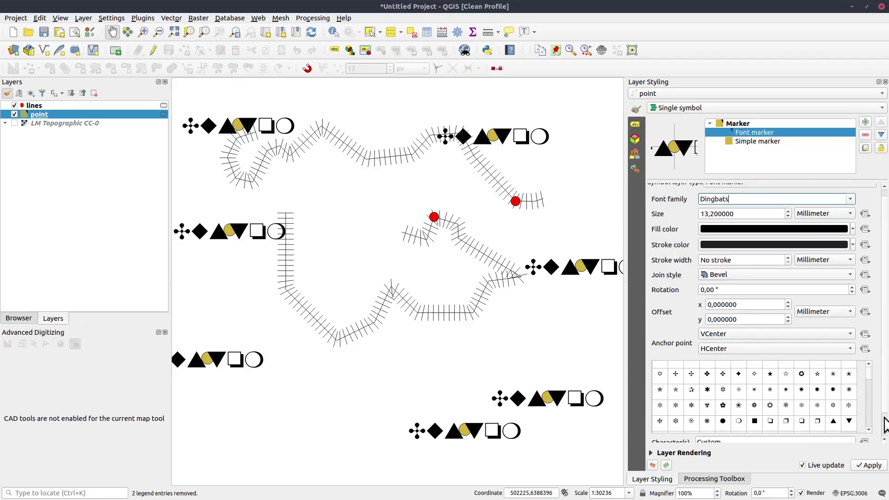
- Clear the font marker's text and try single Dingbats symbols from the character grid, ending with the eight-spoked asterisk
scroll(886, 417, down, 1)
scroll(886, 419, down, 3)
click(749, 415)
double_click(748, 414)
key(BackSpace)
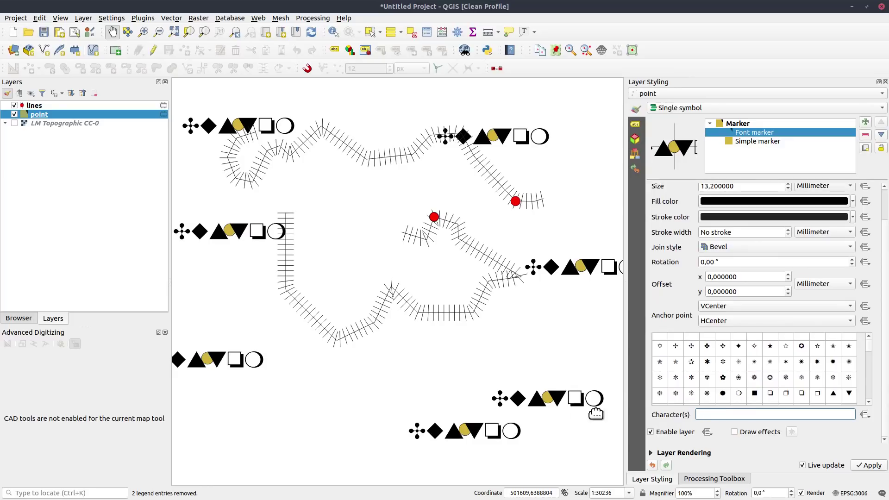
click(660, 346)
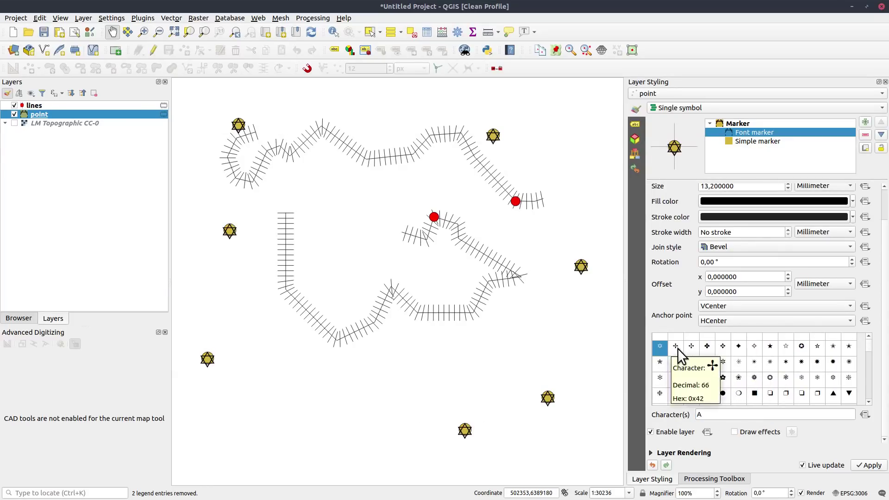
click(692, 347)
click(738, 363)
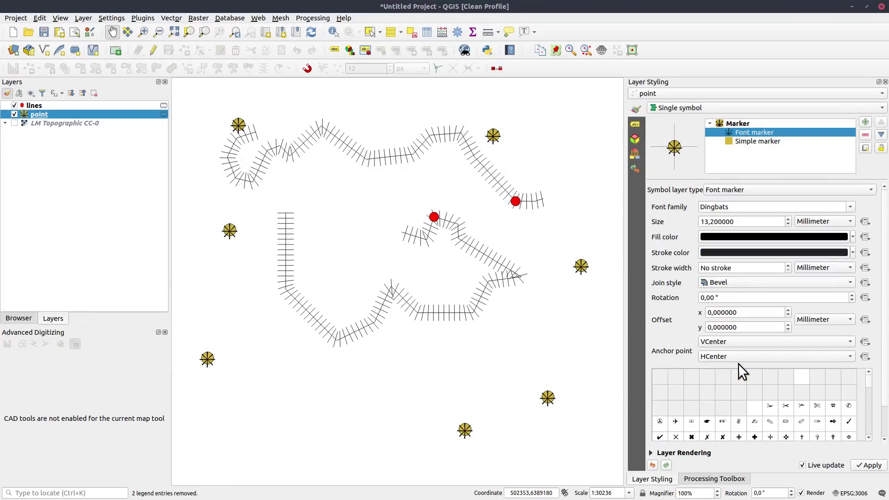
- Try single Kannada characters from the character grid for the font marker, ending with ಡ
scroll(883, 371, down, 1)
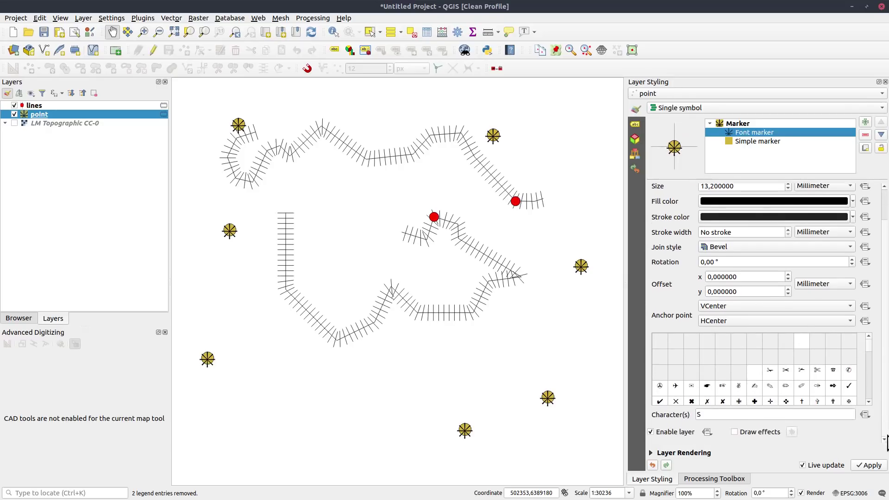
drag(868, 348, 868, 360)
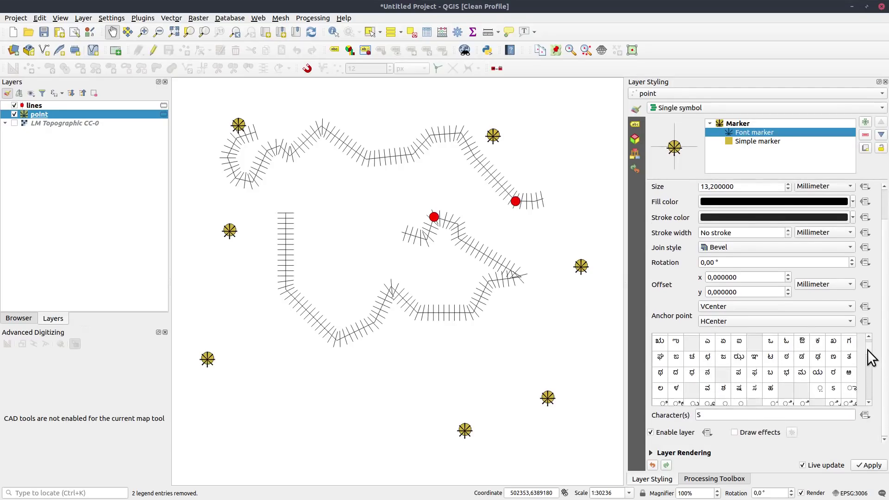
click(706, 358)
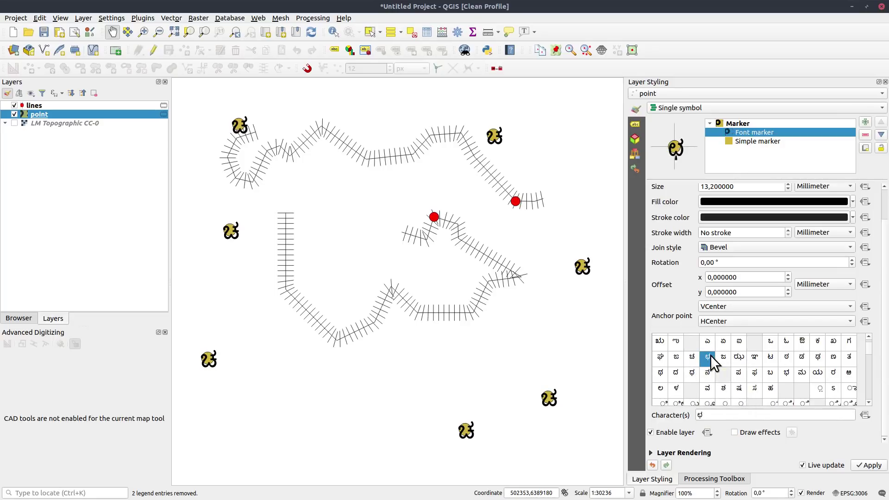
click(739, 359)
click(770, 358)
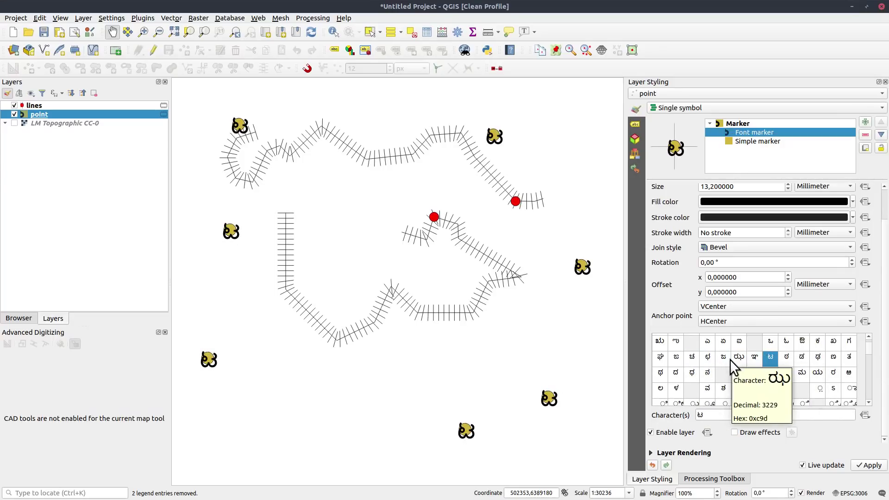
click(708, 415)
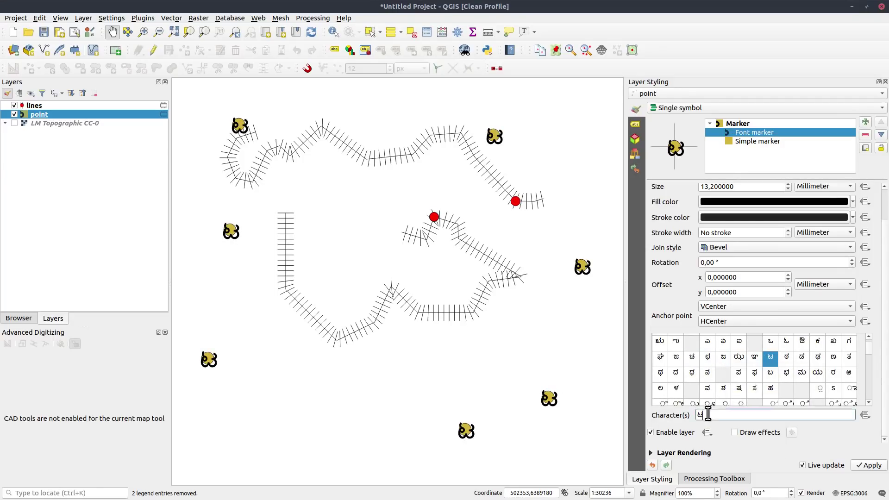
click(756, 357)
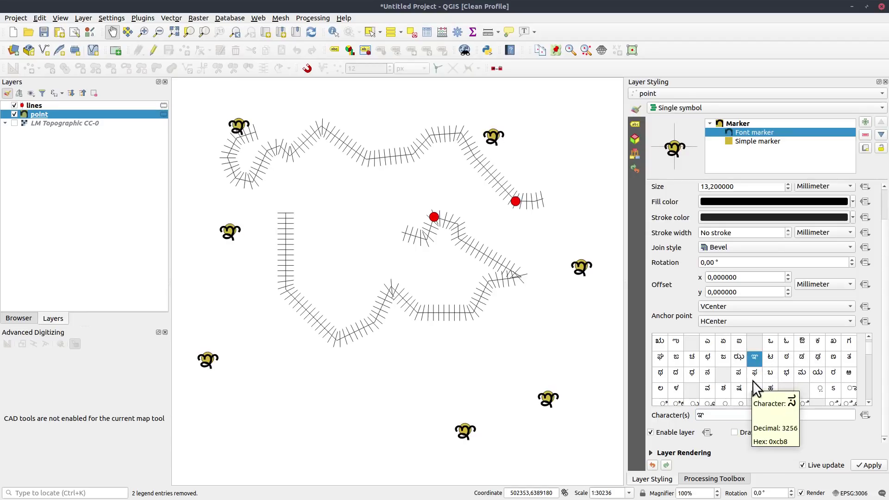
click(770, 360)
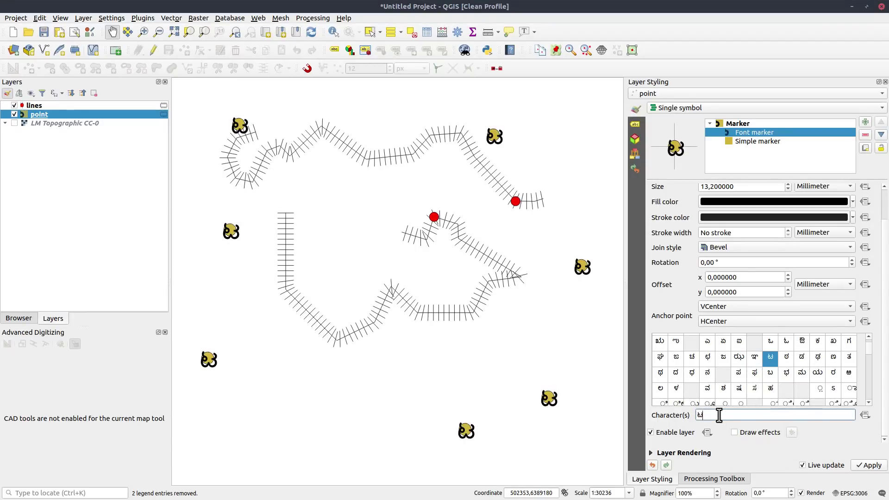
click(693, 360)
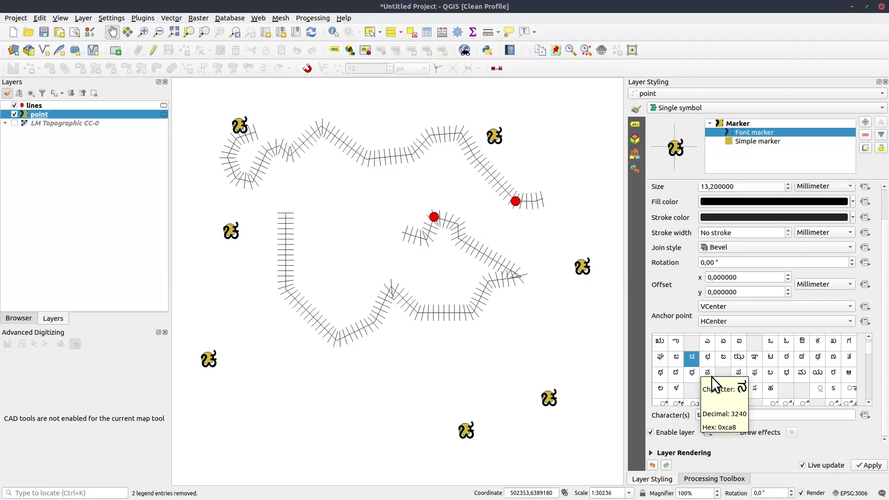
click(786, 360)
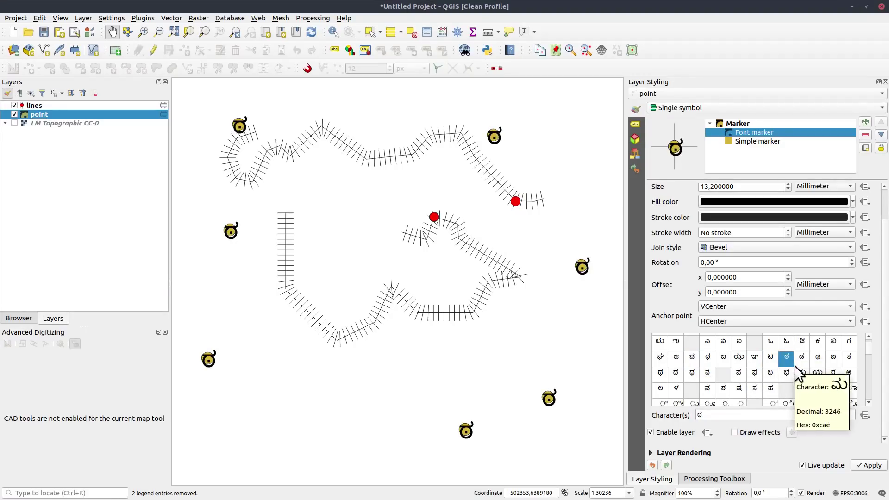
click(807, 357)
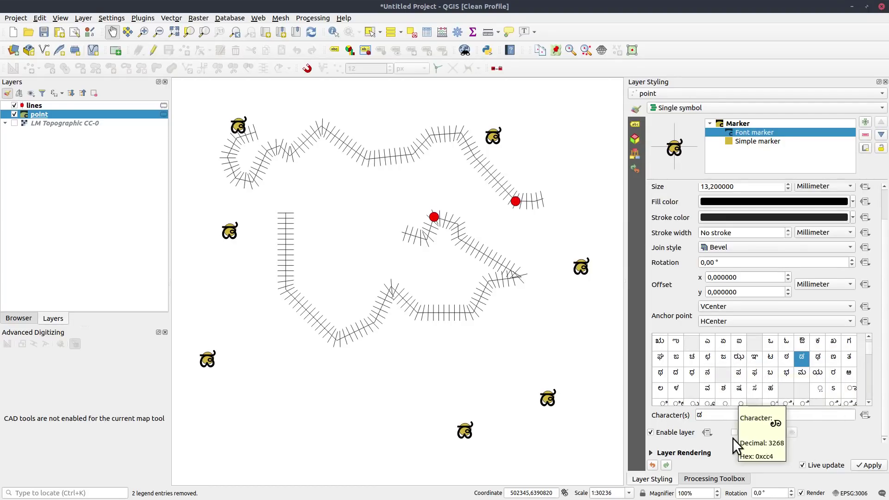
- Replace the font marker's text with a short string of Tamil characters and reselect the point layer
text(ளிவற)
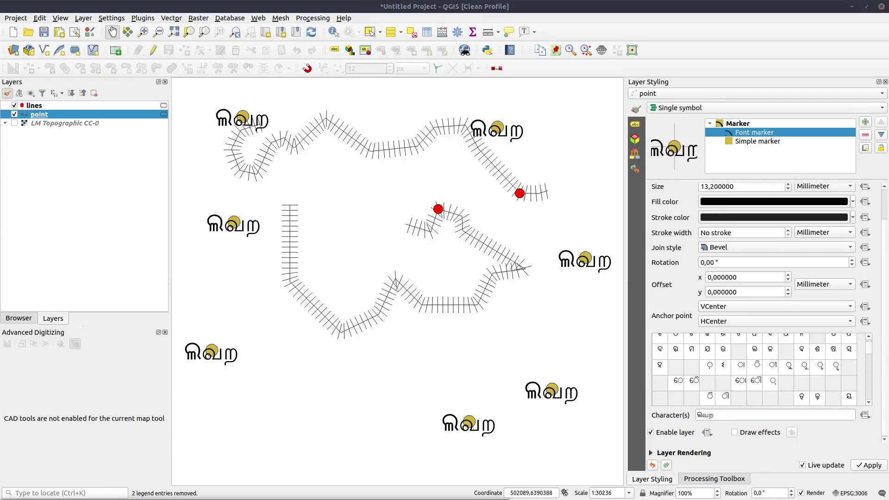
click(29, 105)
click(39, 114)
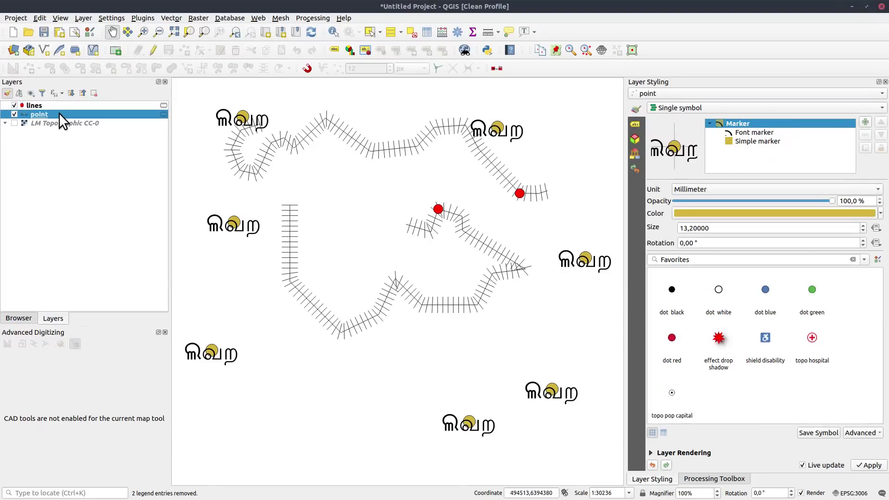
- Find the Package layers algorithm by searching the processing algorithms for pack, and open it
click(718, 479)
double_click(670, 106)
text(pack)
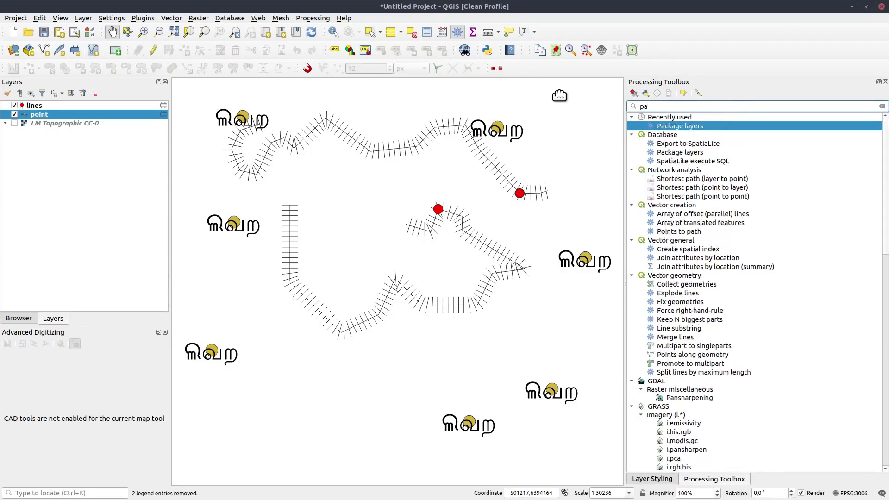
double_click(685, 122)
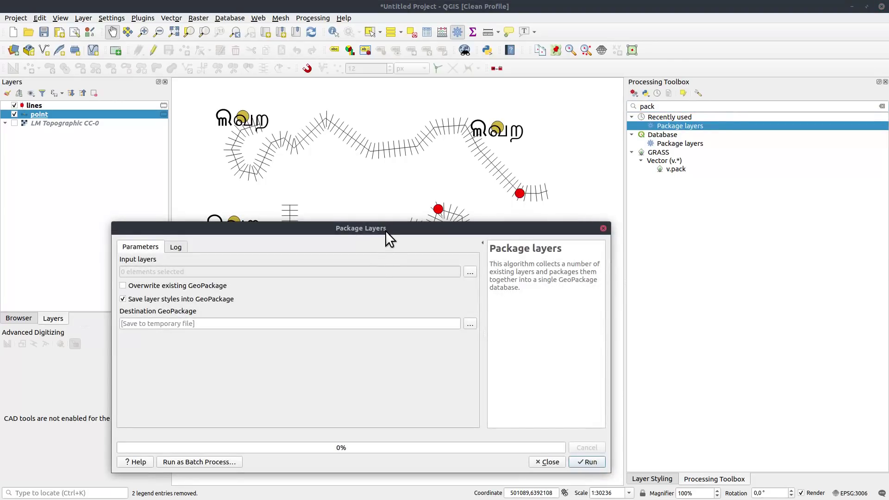
drag(350, 225, 443, 223)
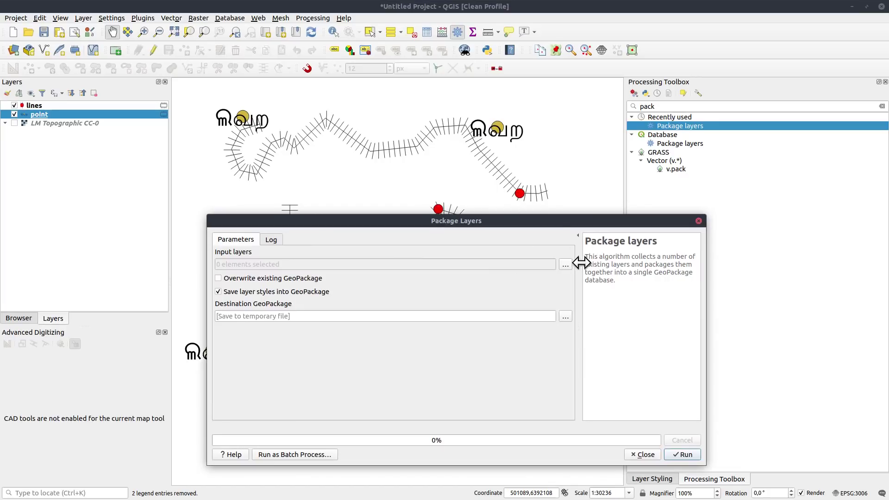
- Choose the lines and point layers as packaging inputs, leaving Save layer styles into GeoPackage enabled
click(565, 265)
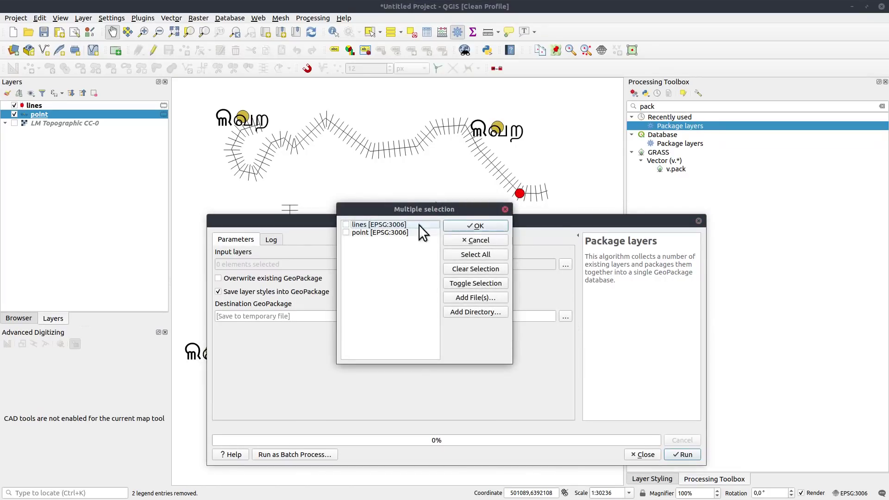
click(349, 223)
click(465, 255)
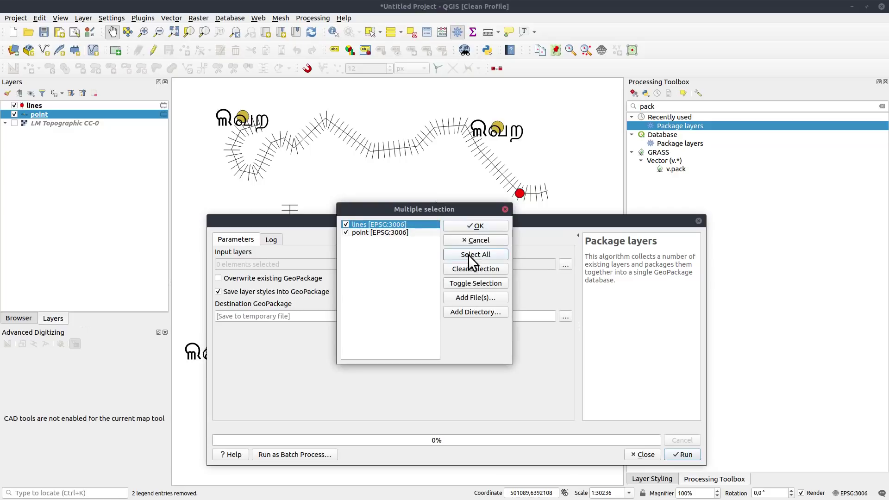
click(480, 226)
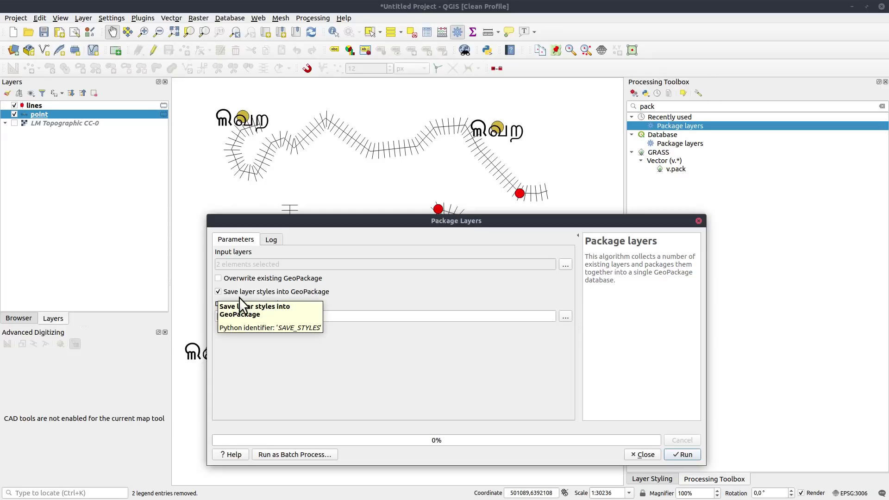
click(218, 292)
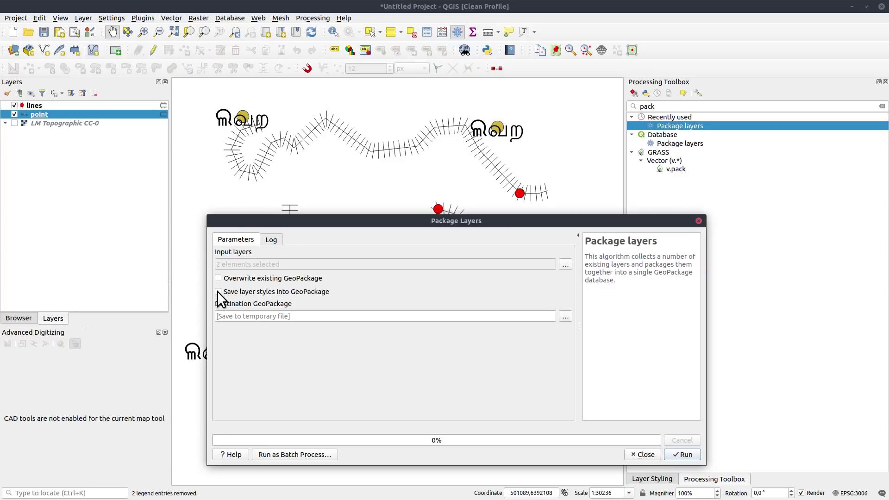
click(218, 292)
- Set the destination GeoPackage to a file named Temp2 in the slask folder and run the packaging
click(565, 317)
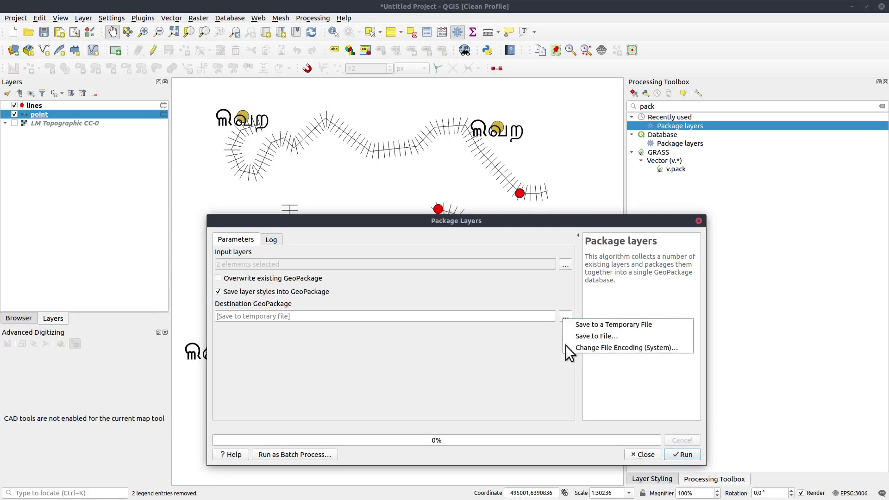
click(587, 336)
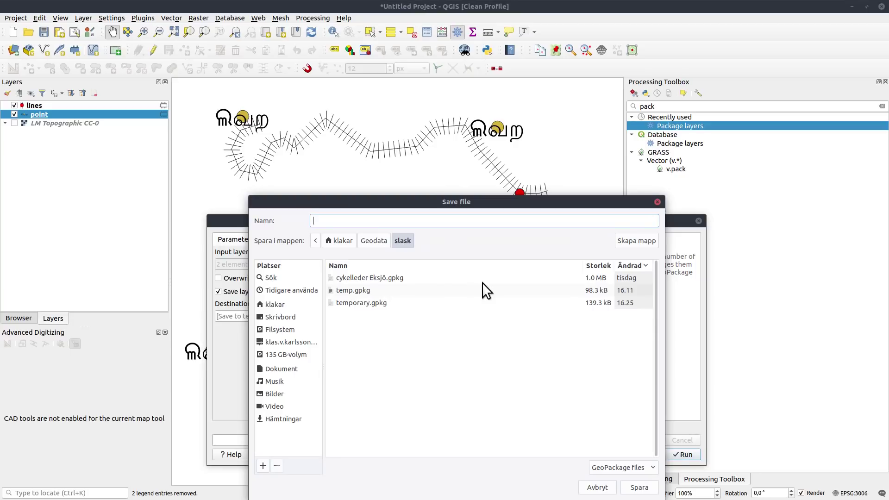
text(Tem)
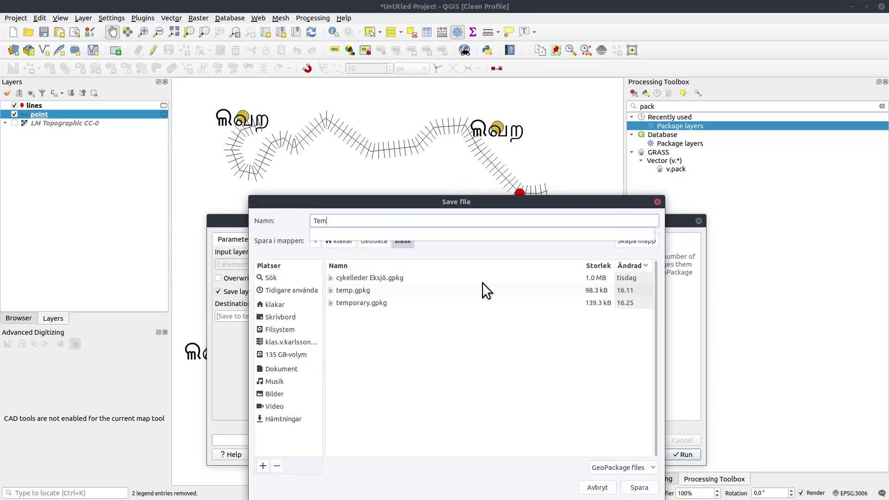
text(p2)
key(Return)
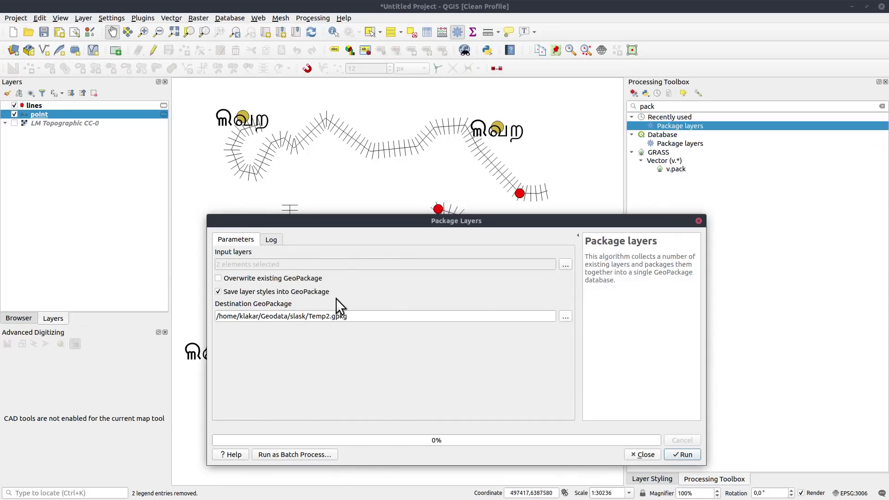
click(673, 452)
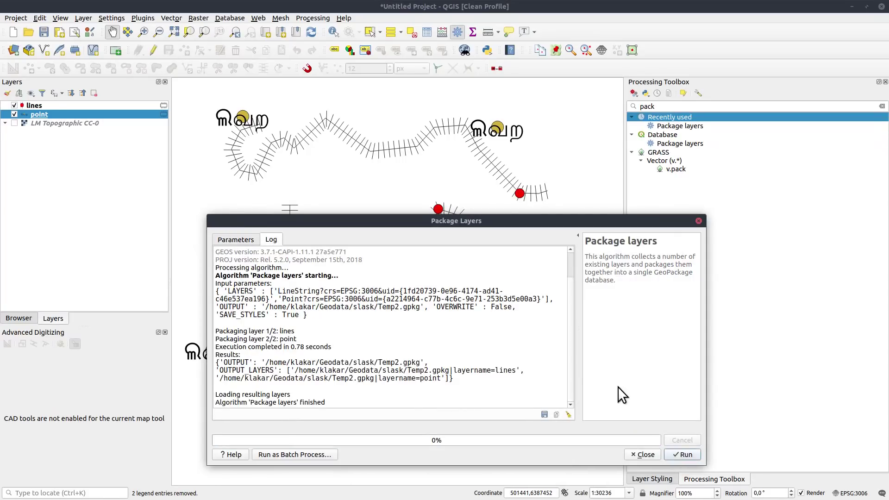
click(651, 455)
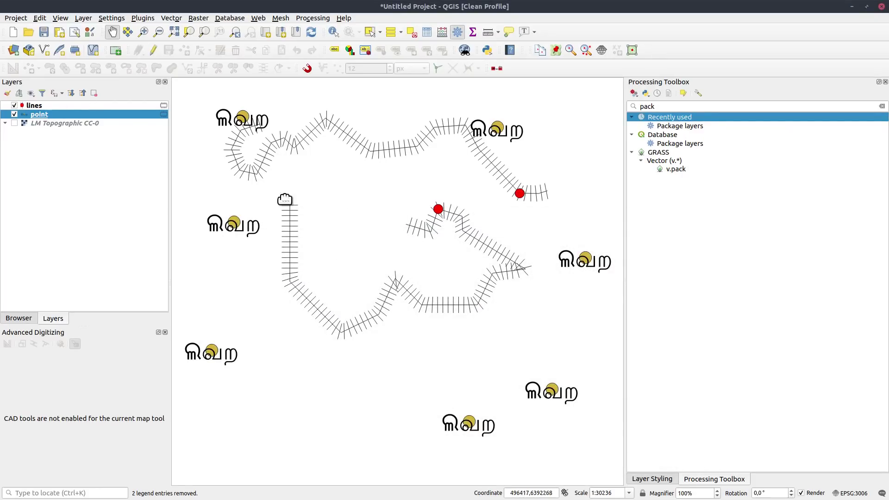
- Remove the lines and point scratch layers from the project
ctrl+click(37, 106)
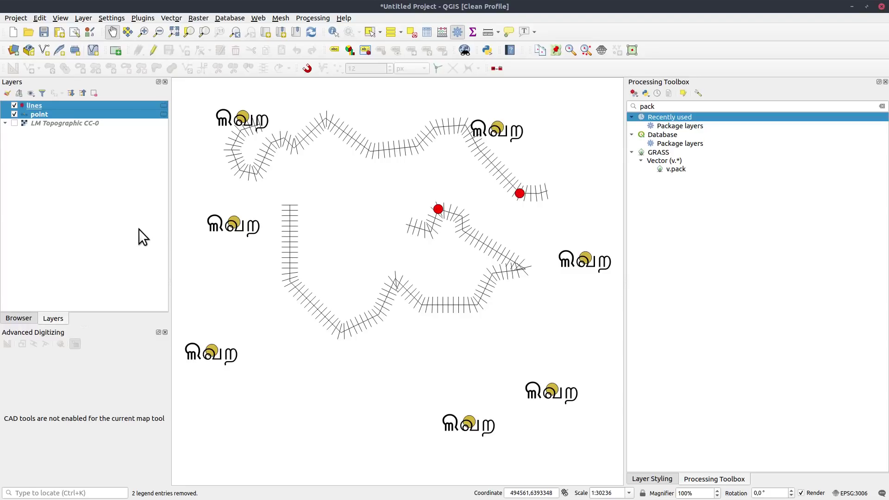
right_click(52, 106)
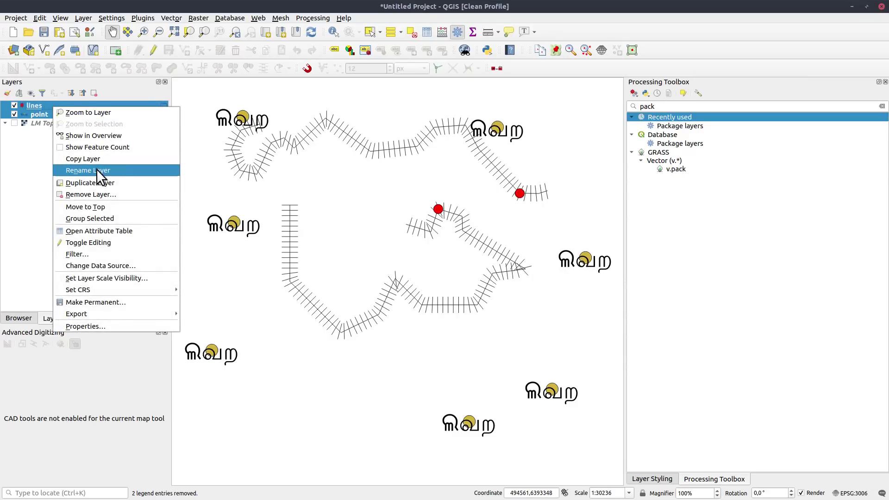
click(100, 195)
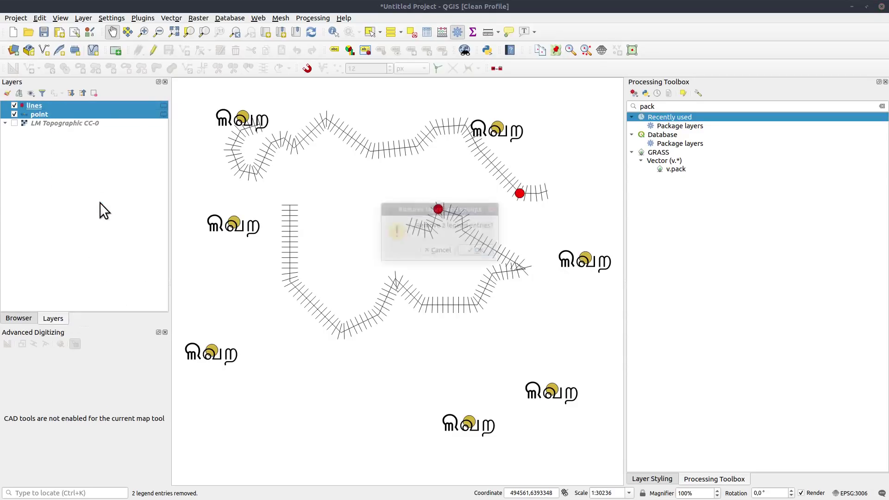
click(474, 246)
- Add the lines and point layers from Temp2.gpkg in the slask folder to the project
click(18, 318)
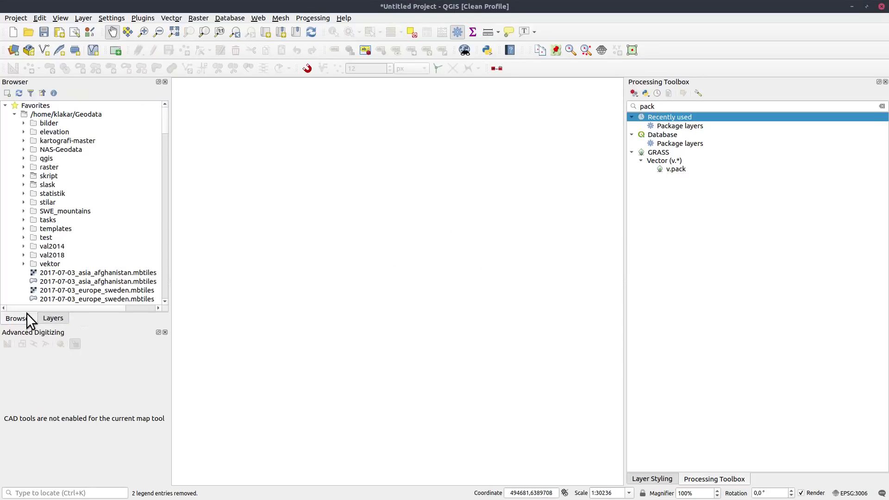
scroll(166, 126, down, 4)
scroll(165, 136, up, 4)
click(23, 185)
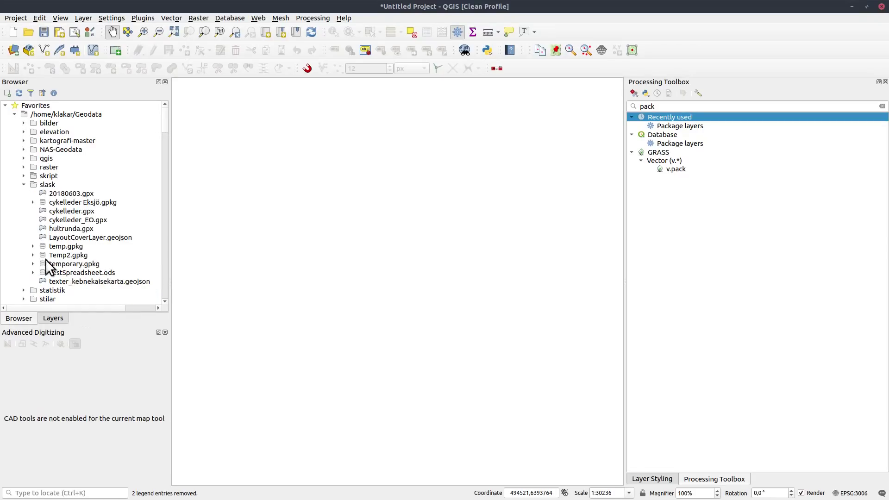
click(33, 255)
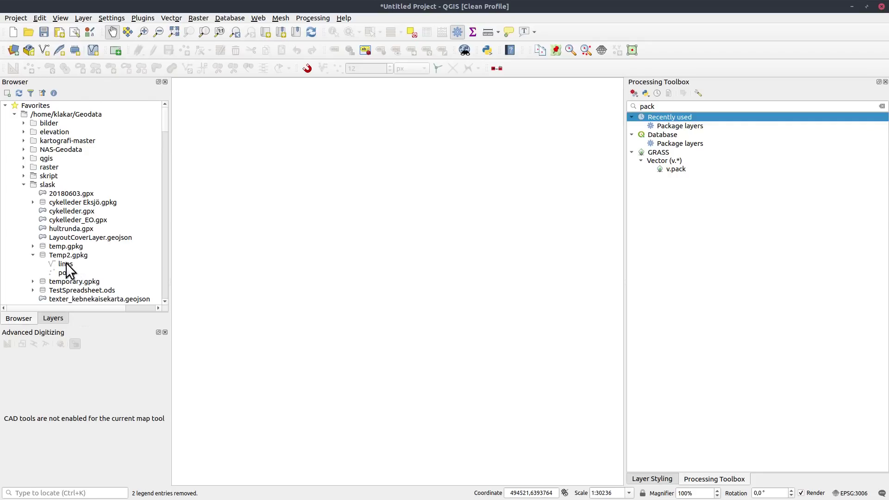
click(67, 267)
shift+click(67, 272)
drag(67, 272, 54, 251)
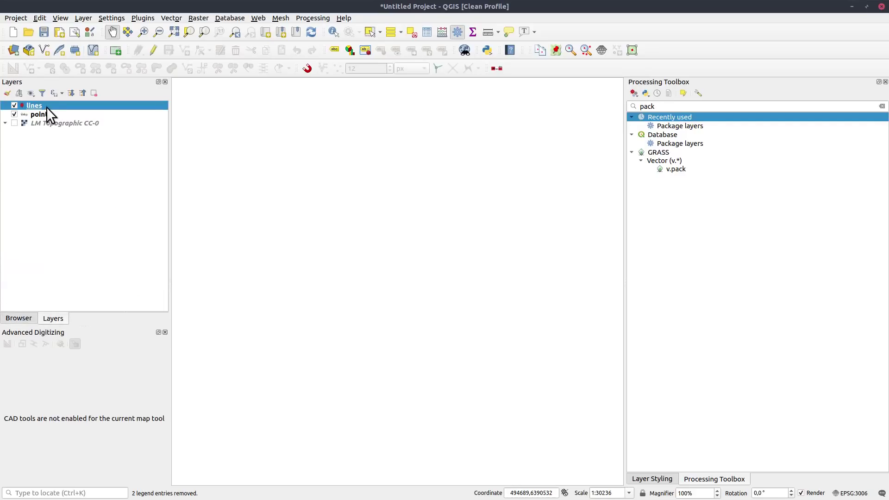
- Zoom the map to the extent of the lines layer and to that of the point layer
click(14, 123)
click(15, 123)
right_click(32, 101)
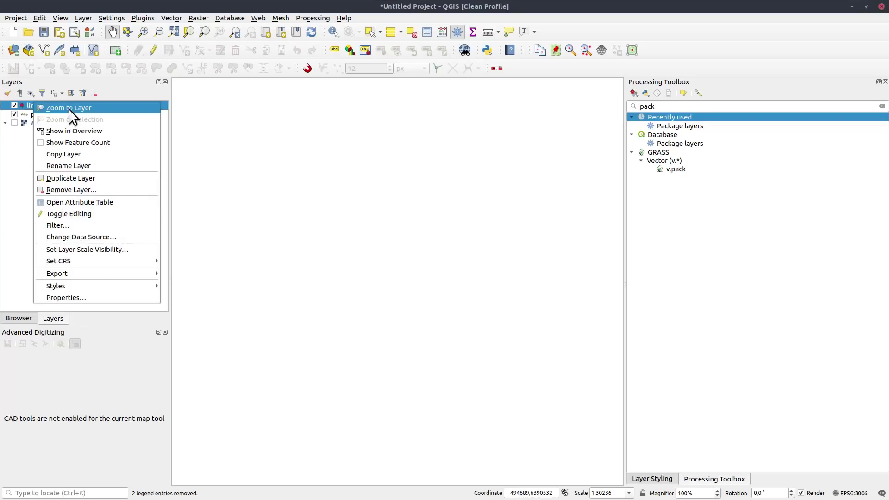
click(69, 109)
right_click(39, 114)
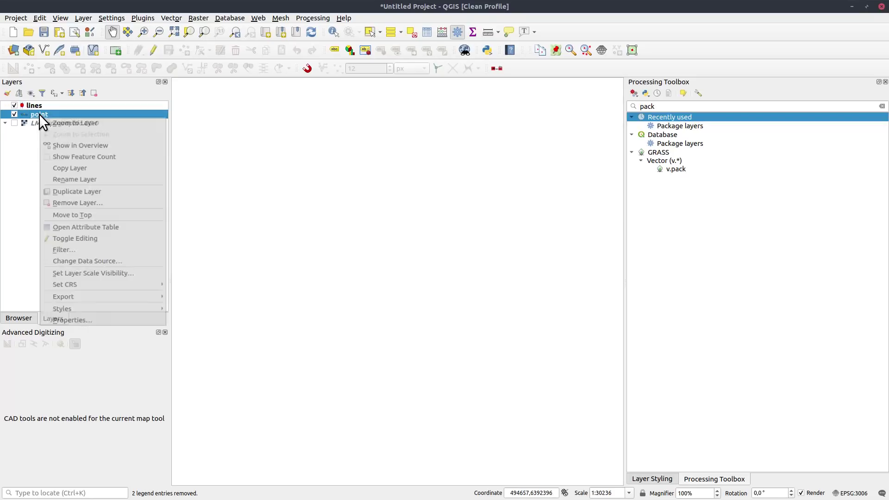
click(69, 122)
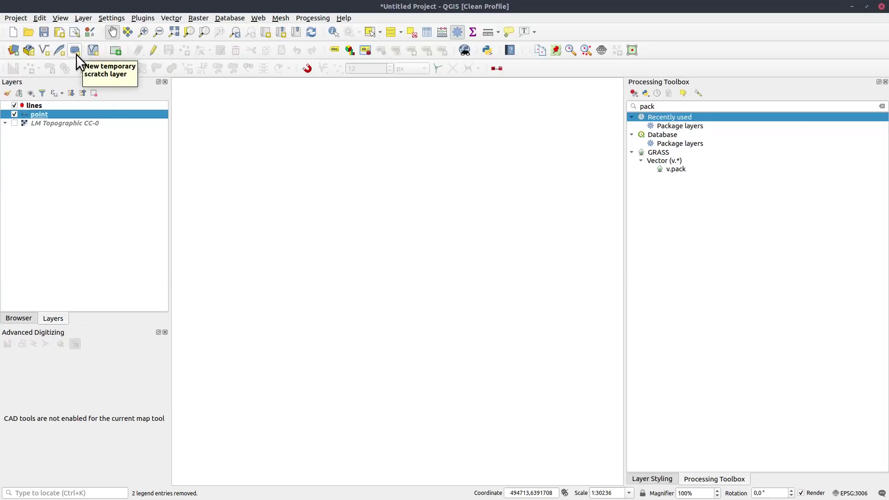
- Start editing the lines layer and draw a wavy eight-vertex line across the upper part of the map, accepting the autogenerated fid
click(32, 105)
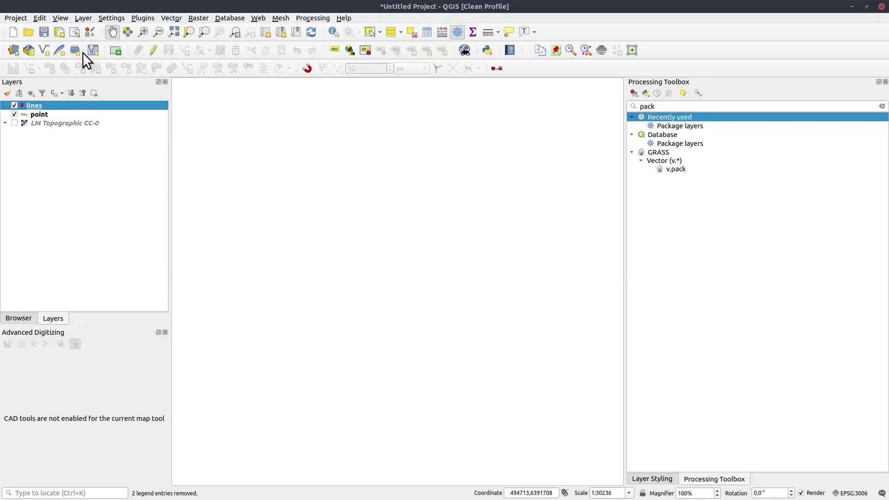
click(153, 49)
click(184, 50)
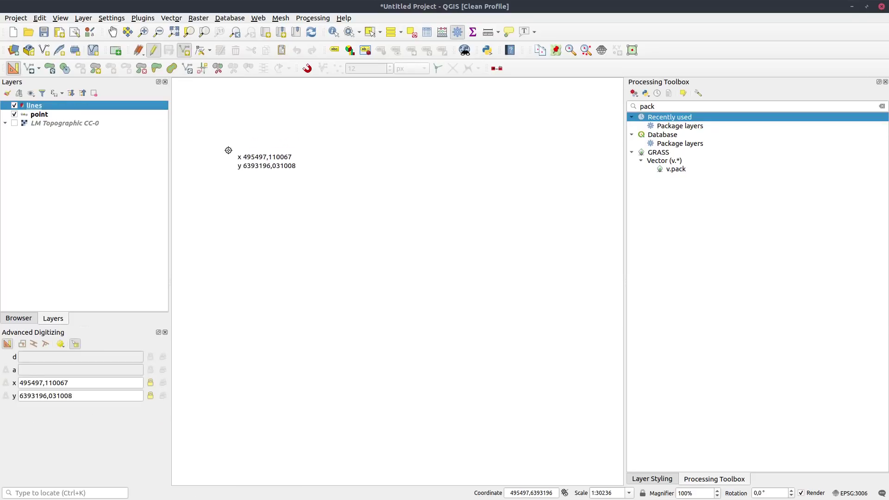
click(229, 154)
click(275, 110)
click(355, 140)
click(391, 168)
click(454, 183)
click(499, 160)
click(524, 135)
click(579, 117)
right_click(582, 119)
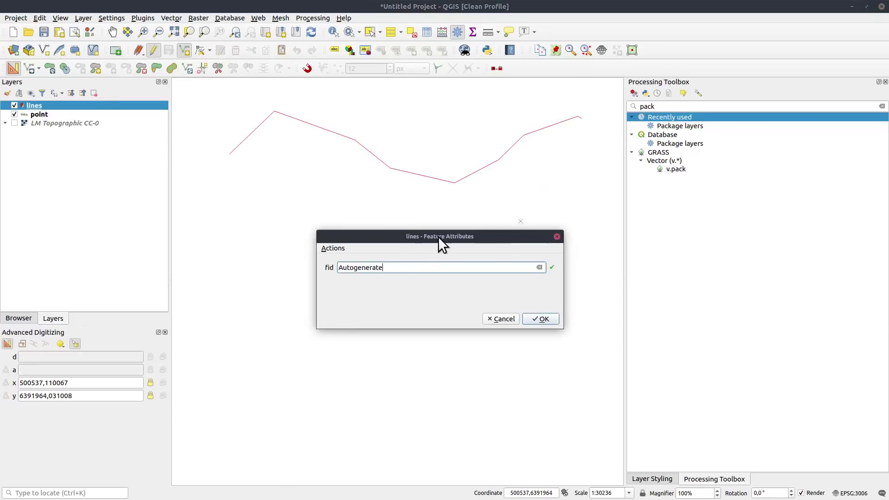
click(548, 319)
- Draw a second, curving nine-vertex line below the first one in the lines layer, accepting the autogenerated fid
click(274, 227)
click(240, 313)
click(270, 376)
click(352, 388)
click(416, 357)
click(445, 277)
click(510, 221)
click(547, 265)
click(569, 342)
right_click(569, 342)
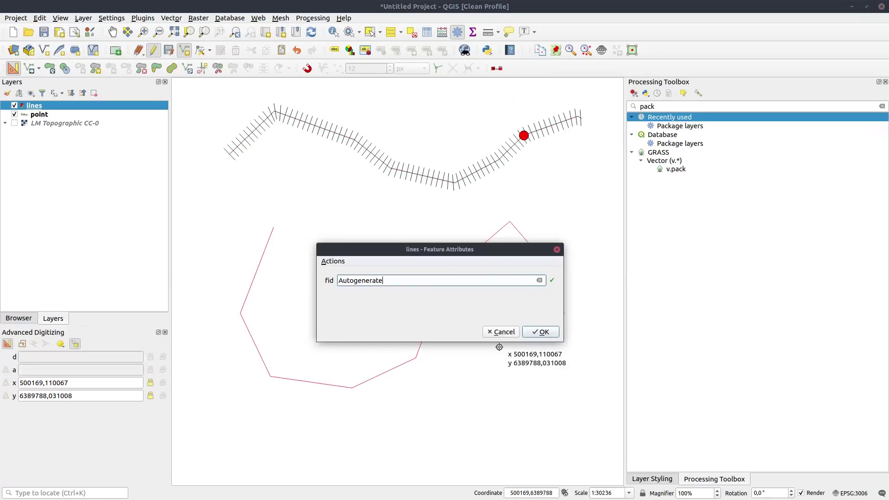
click(537, 330)
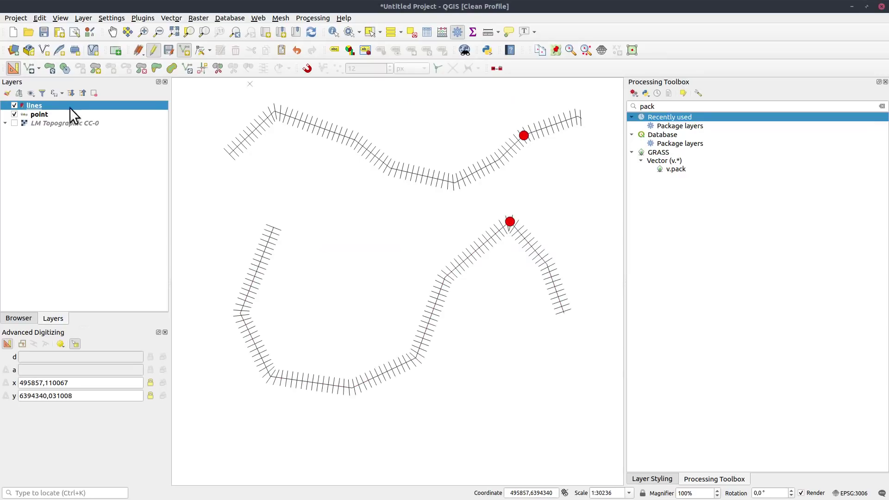
- Start editing the point layer and add seven points spread around the two lines, accepting the autogenerated fid for each
click(41, 114)
click(155, 50)
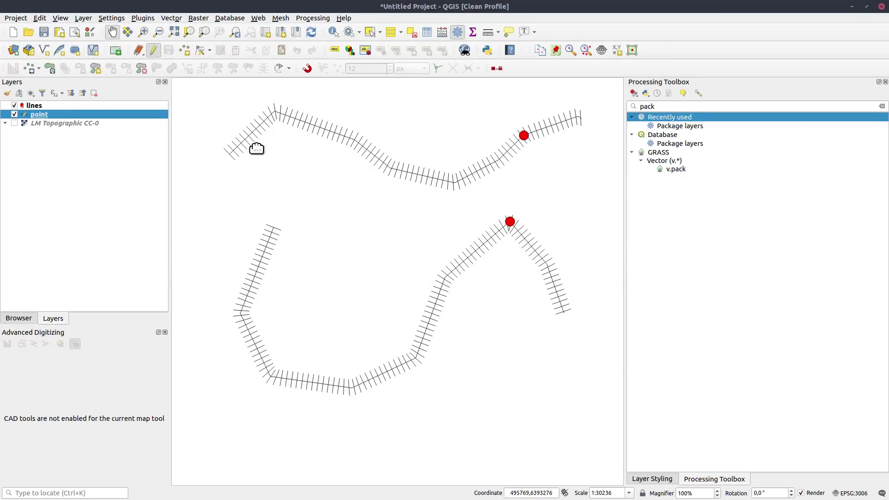
click(185, 48)
click(193, 218)
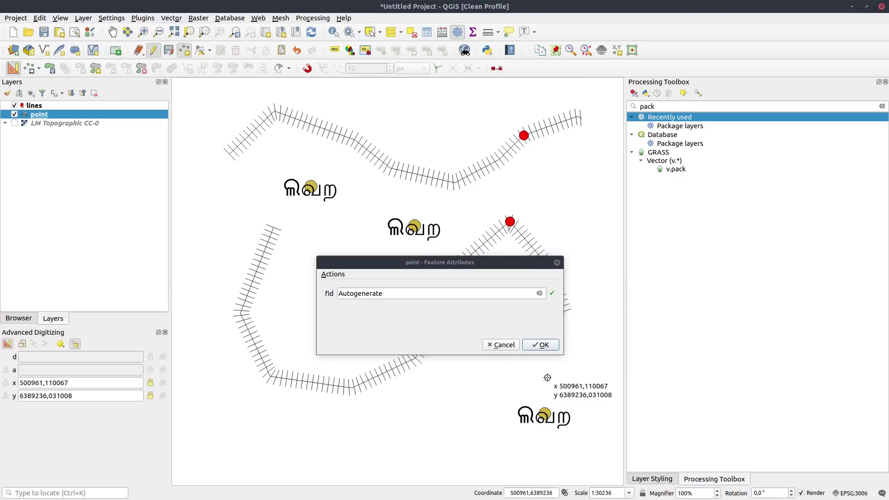
click(541, 346)
click(513, 342)
key(Return)
click(442, 425)
key(Return)
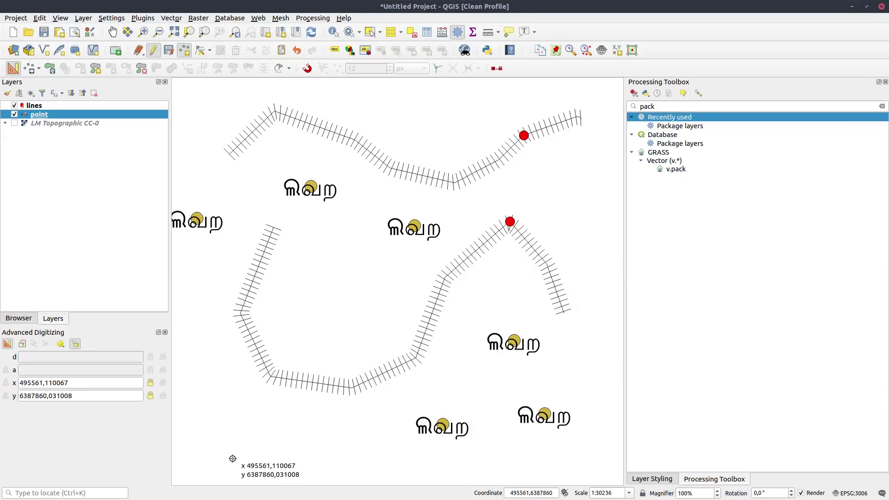
click(233, 459)
key(Return)
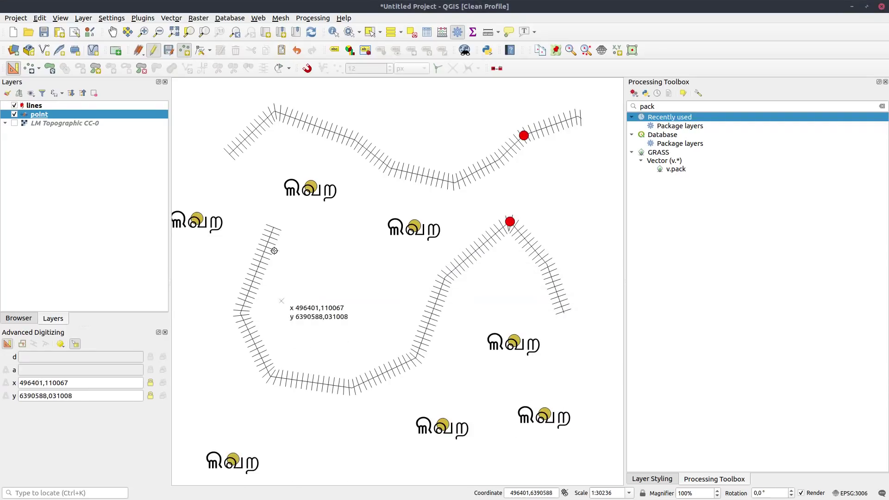
- Save the current edits for all layers and end the editing sessions of all layers
click(143, 55)
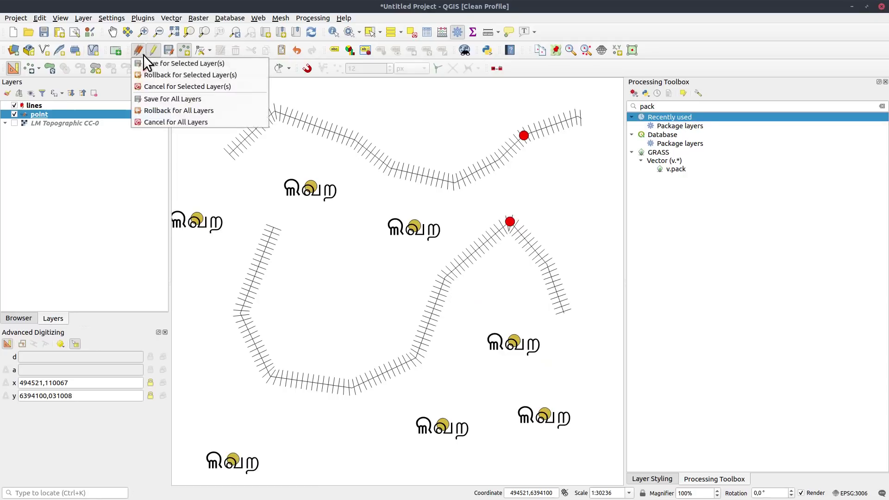
click(160, 98)
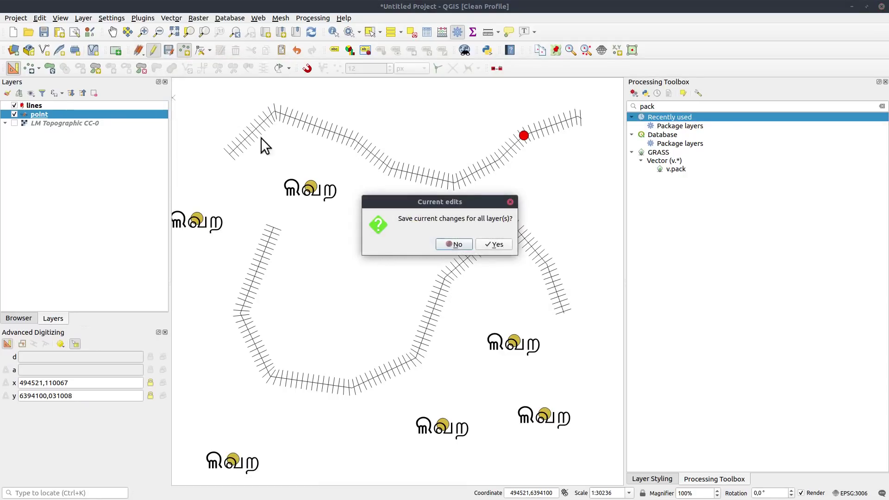
click(493, 244)
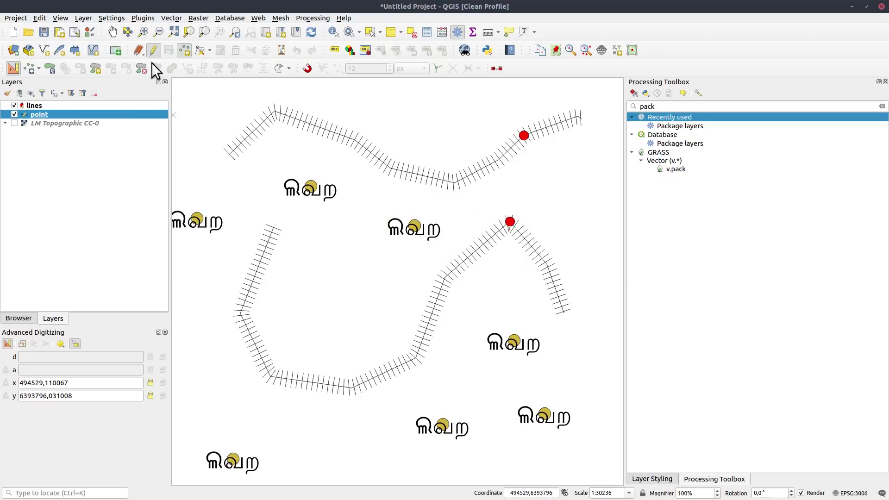
click(143, 54)
click(155, 118)
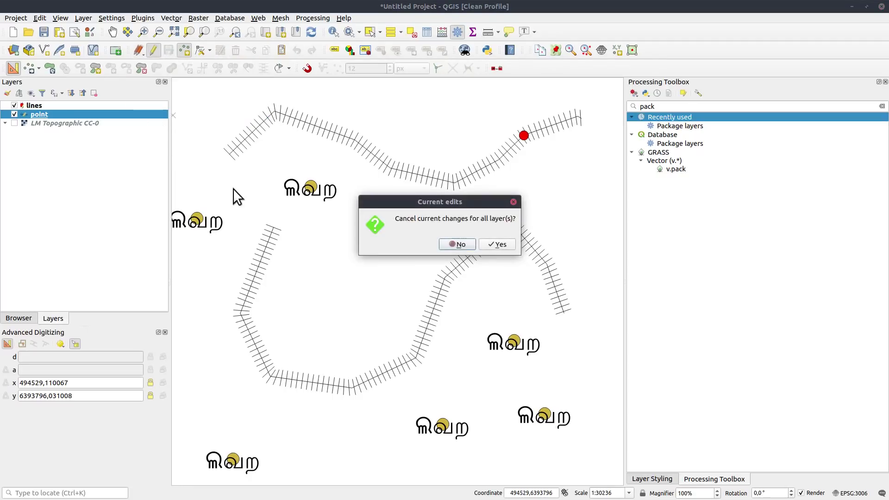
click(499, 245)
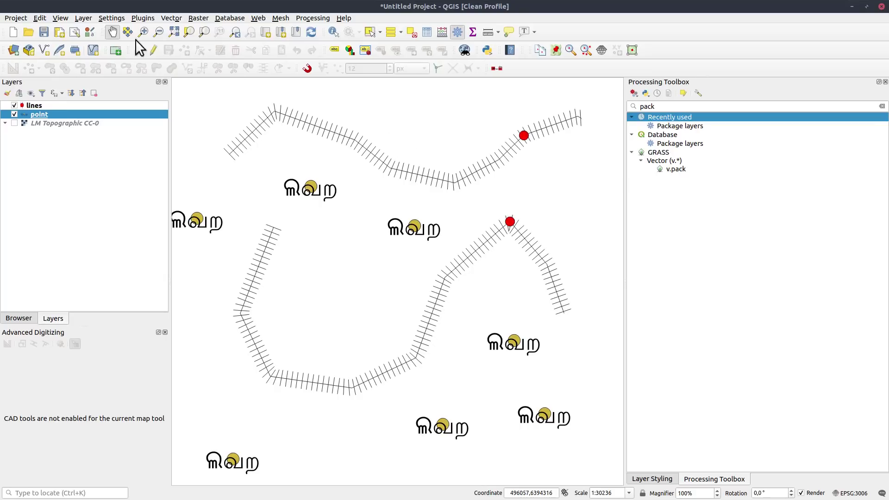
- Save the project into the GeoPackage Temp2.gpkg in the slask folder under the name Project1
click(17, 19)
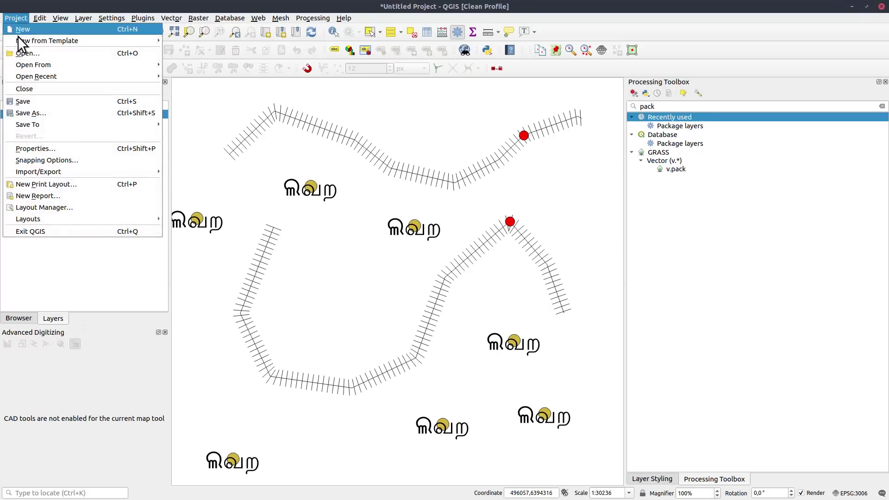
mouse_move(137, 123)
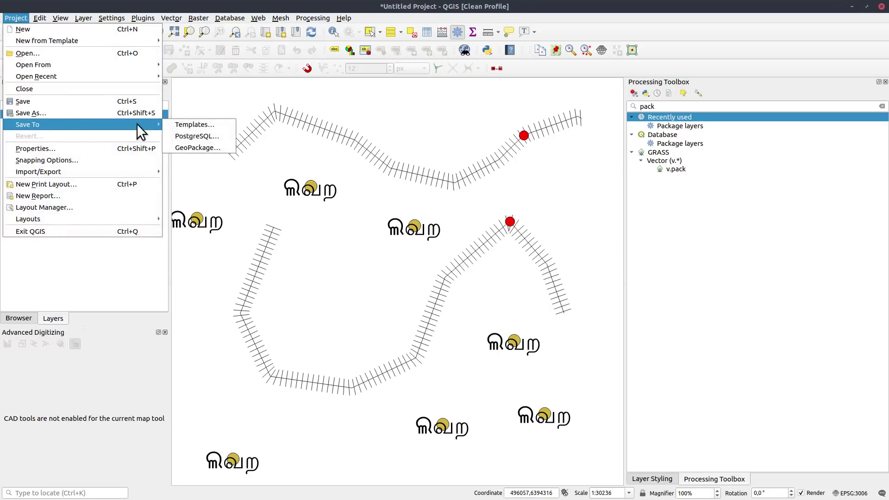
click(194, 146)
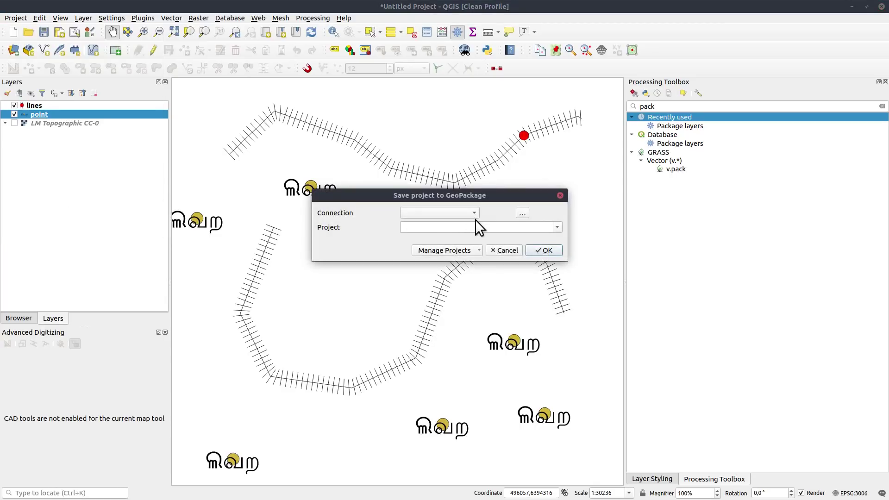
click(522, 212)
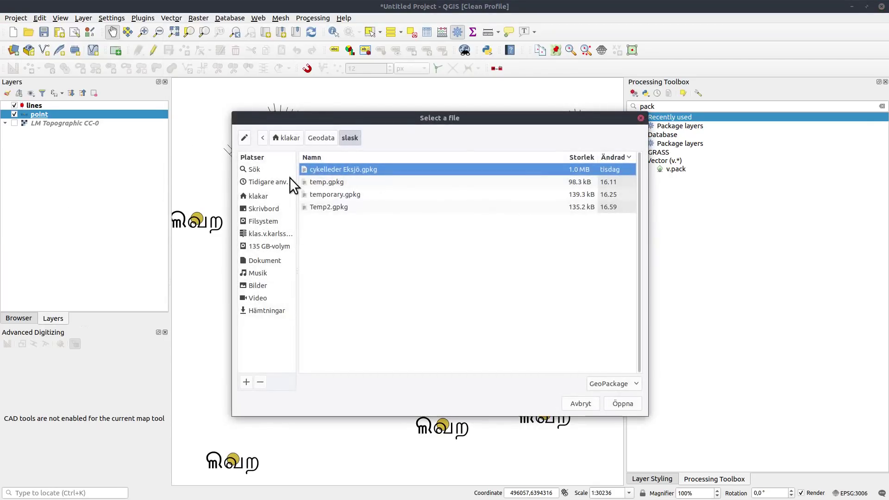
click(315, 205)
key(Return)
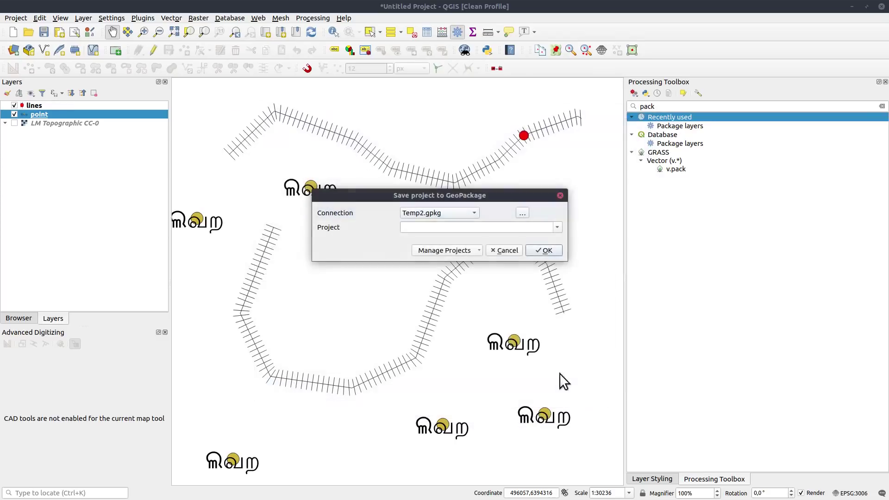
click(536, 227)
text(P)
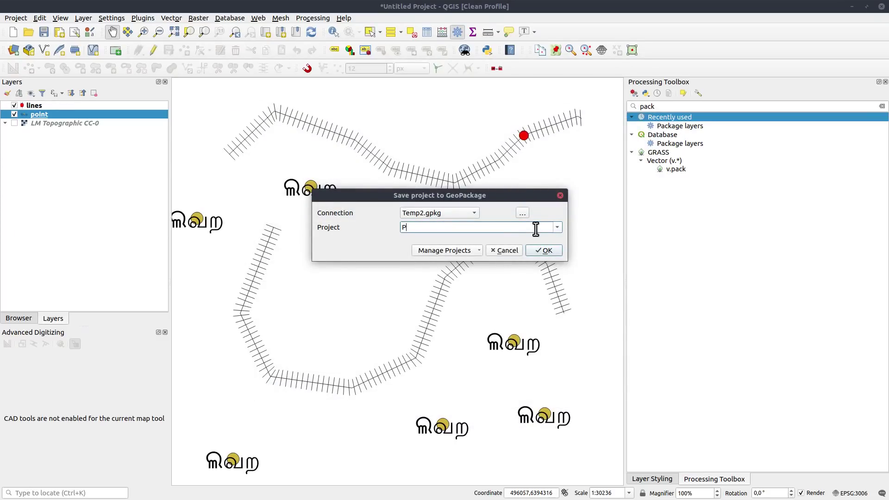
text(roject1)
key(Return)
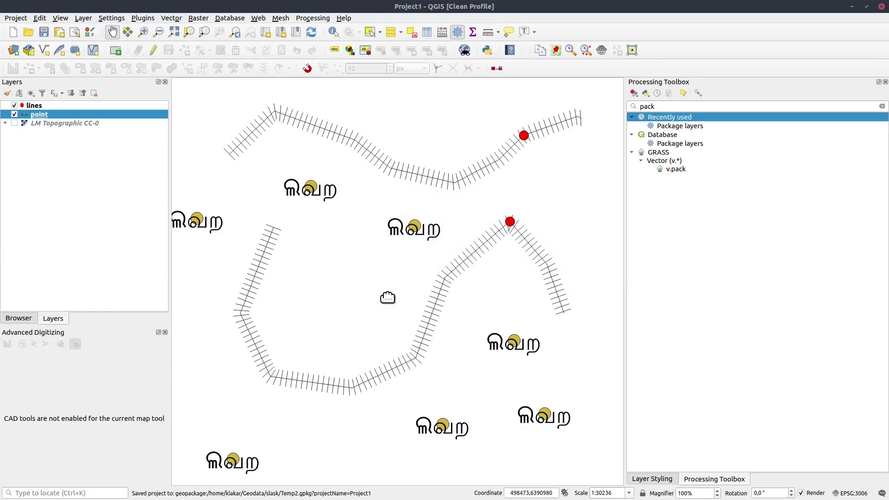
- Refresh the data browser, locate Project1 inside Temp2.gpkg, and return to the layer list
click(21, 319)
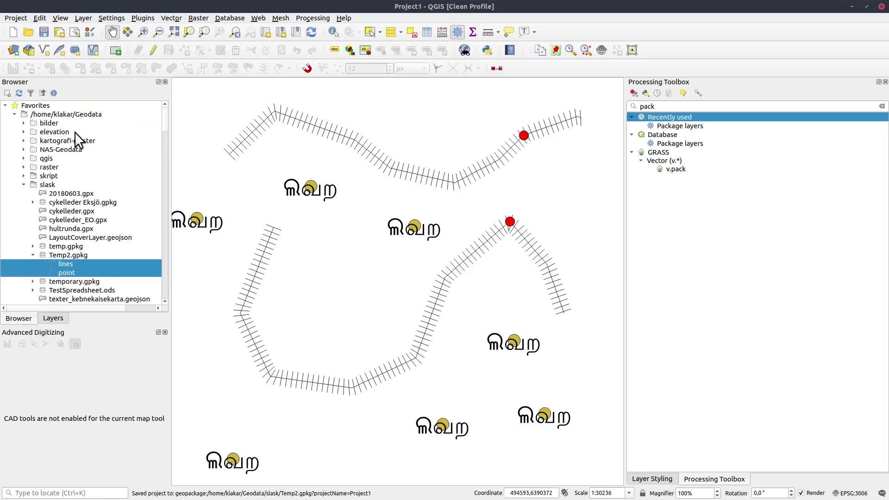
click(19, 91)
drag(165, 115, 165, 139)
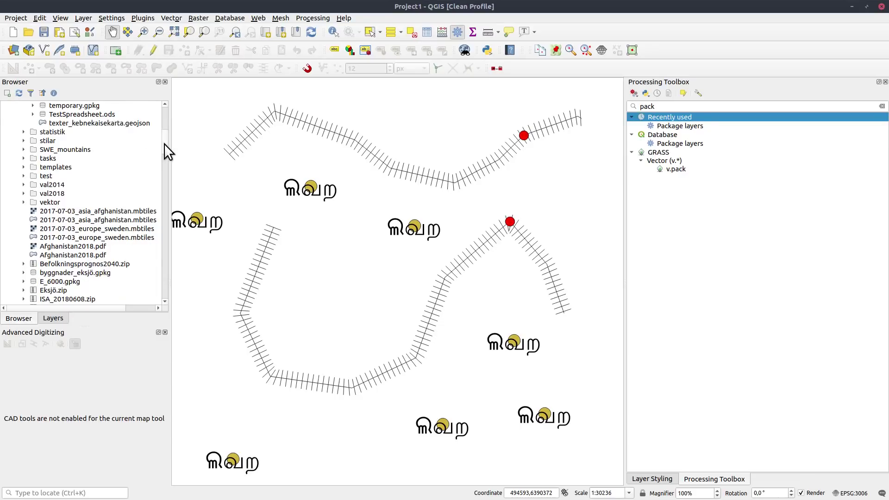
scroll(119, 171, up, 3)
click(67, 185)
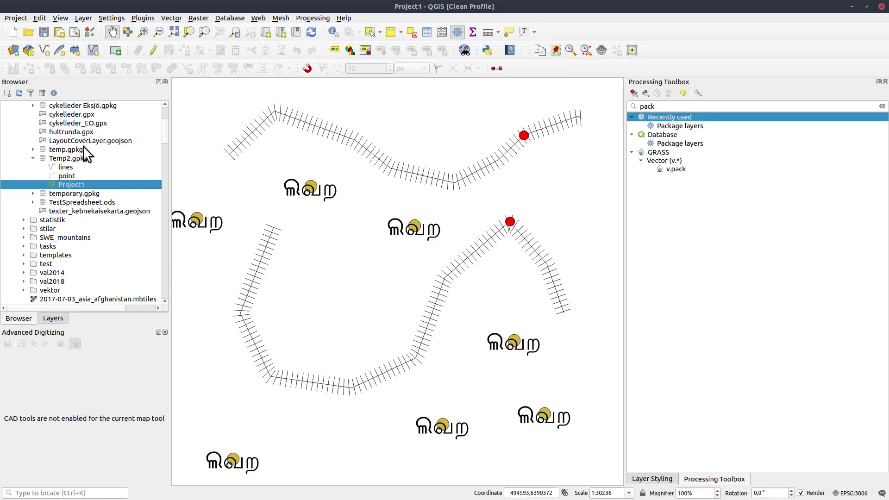
click(54, 318)
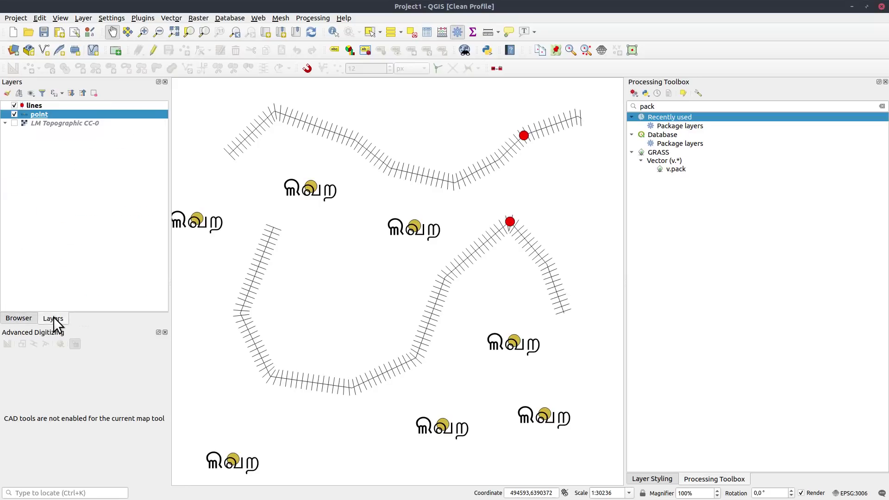
- Save the project into Temp2.gpkg again under the name Project2, agreeing to overwrite the existing project of that name
click(15, 17)
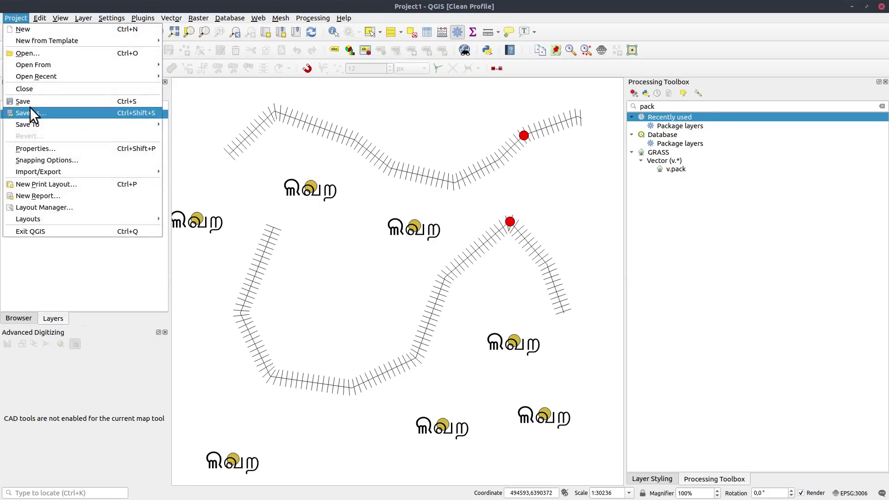
mouse_move(37, 172)
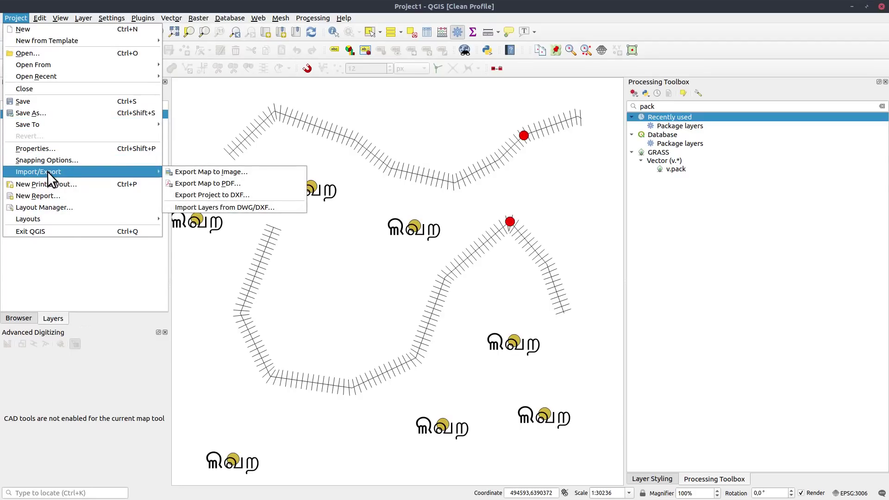
mouse_move(48, 124)
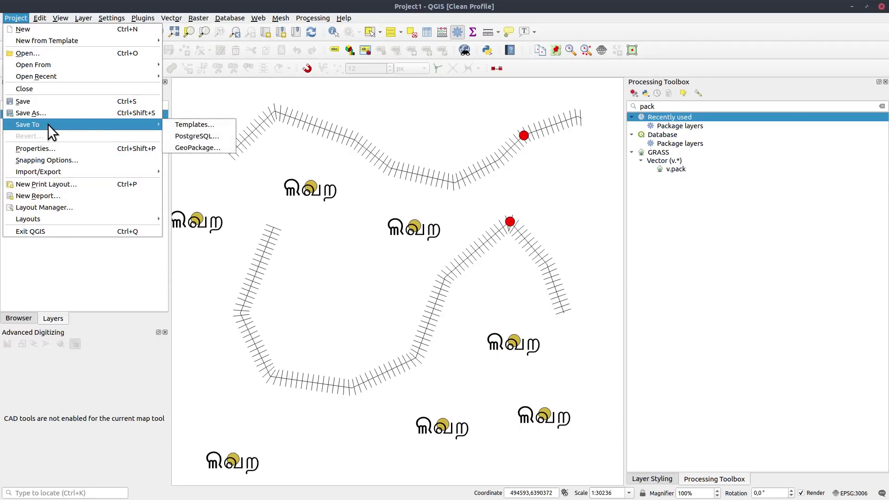
click(196, 147)
click(523, 213)
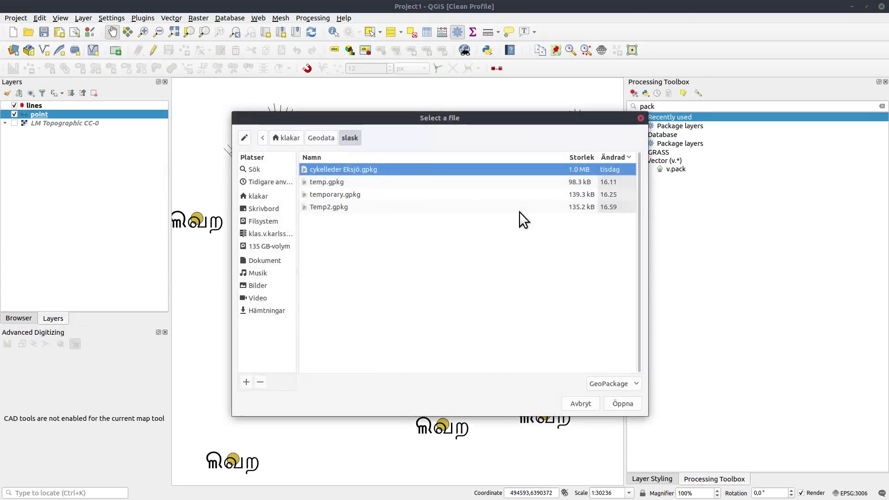
click(339, 208)
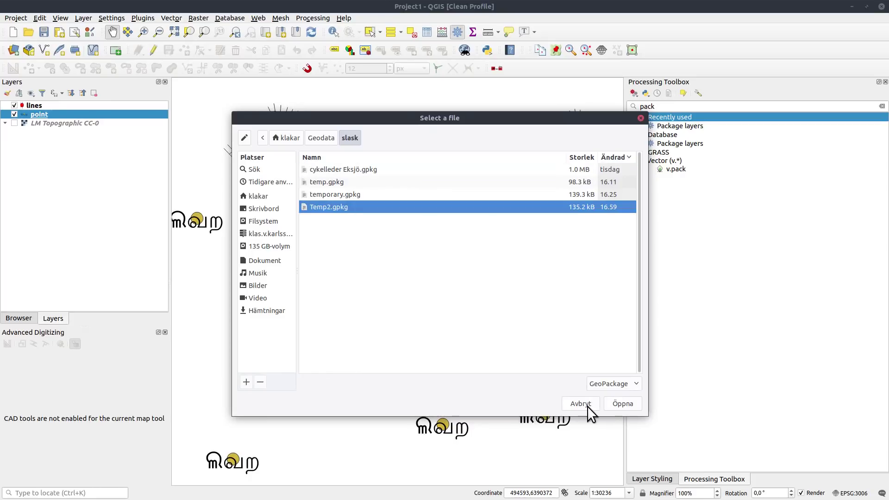
click(620, 403)
click(449, 228)
key(BackSpace)
text(2)
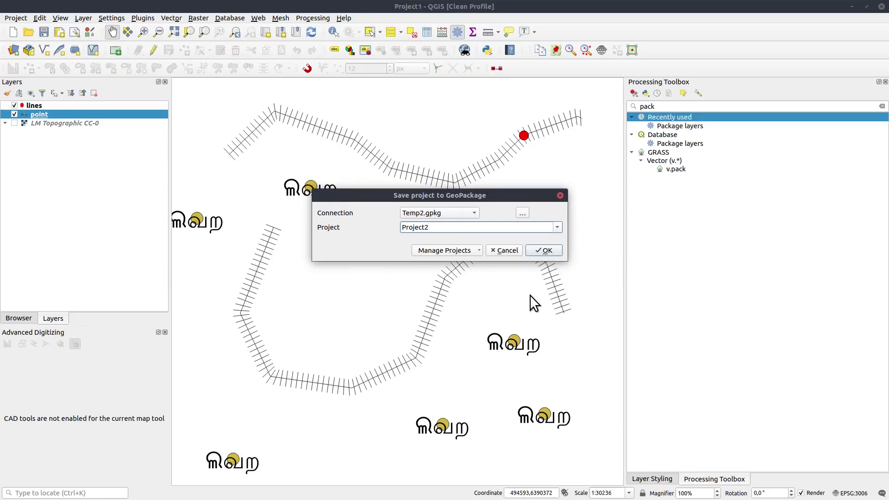
click(546, 250)
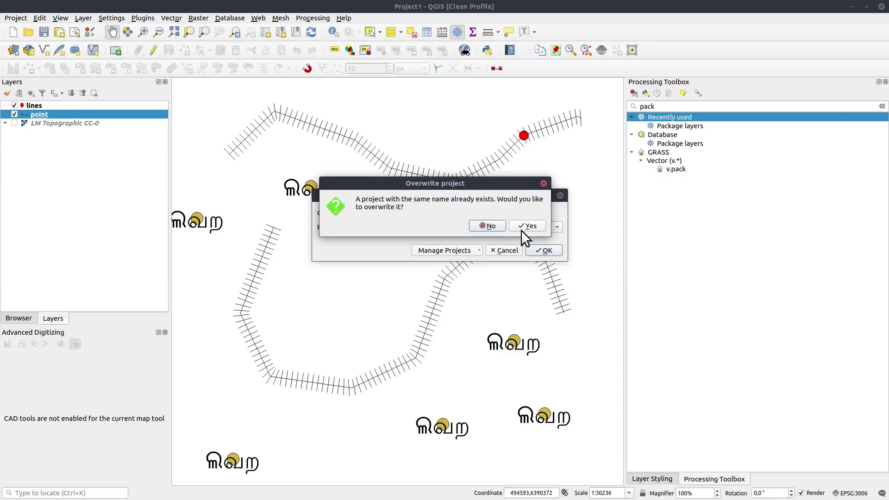
mouse_move(443, 188)
mouse_down()
mouse_move(446, 200)
mouse_move(438, 175)
mouse_up()
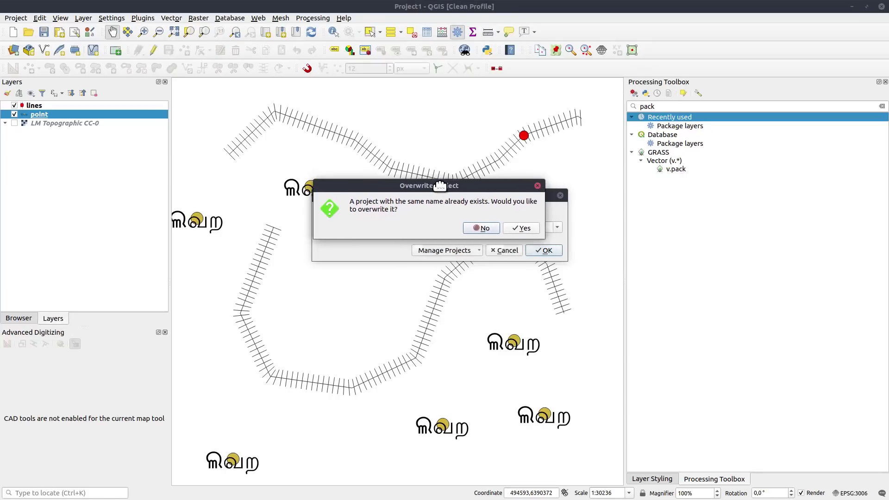
click(519, 214)
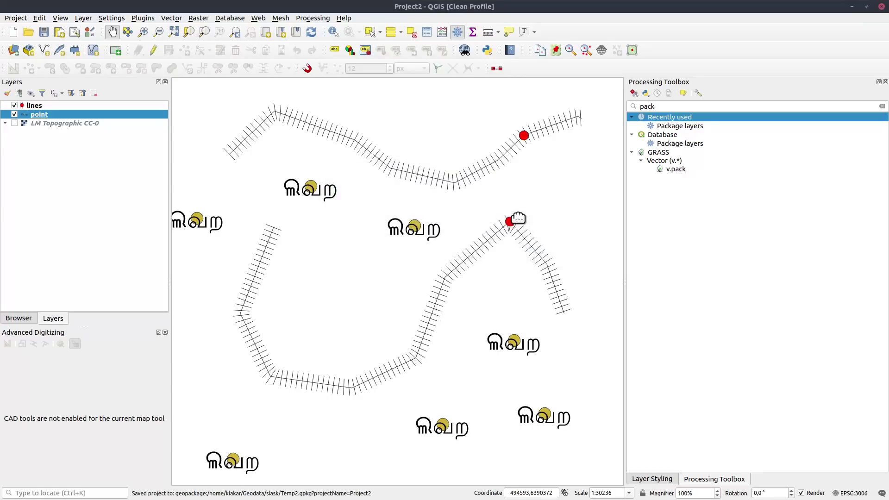
- Refresh the data browser, select Project2 inside Temp2.gpkg, and return to the layer list
click(17, 318)
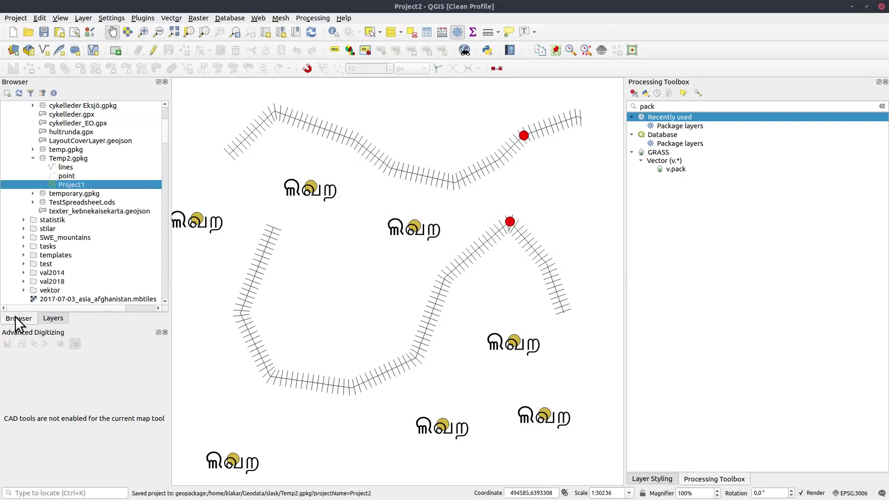
click(19, 93)
click(79, 184)
click(79, 190)
click(79, 187)
click(78, 194)
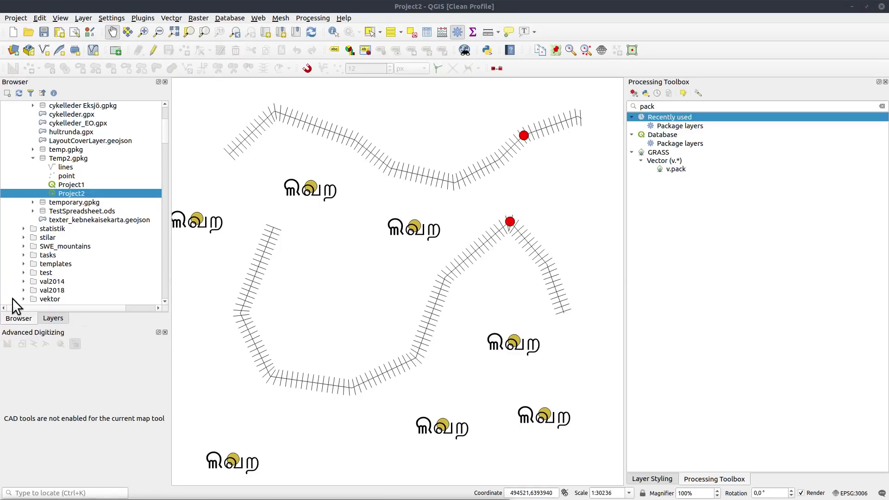
click(51, 318)
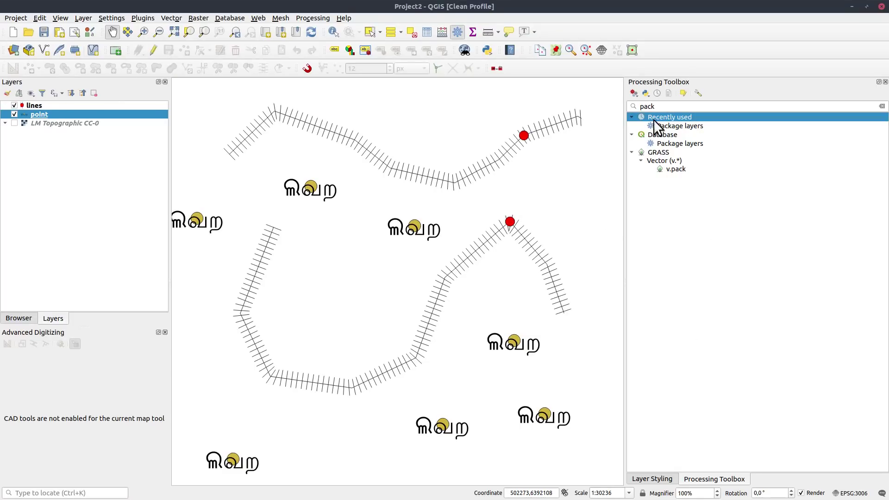
- Enable single labels for the point layer with the fixed text expression 'Label'
click(652, 479)
click(637, 124)
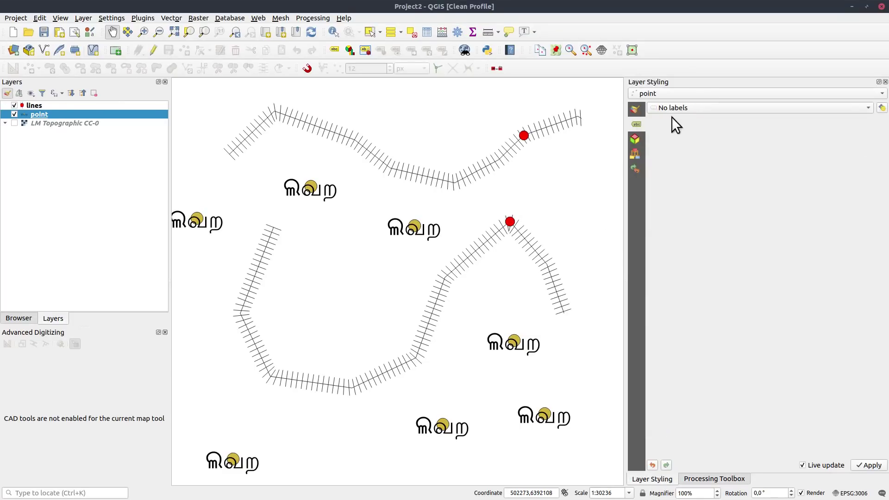
click(701, 108)
click(704, 118)
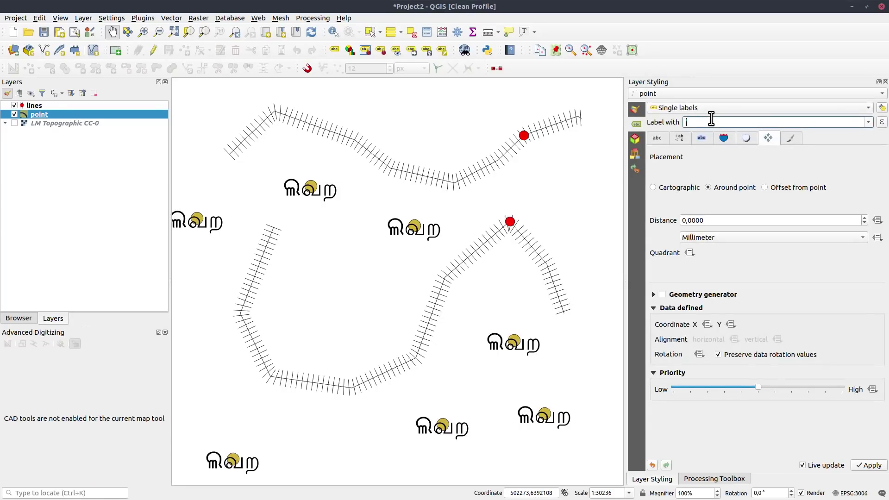
text(Ldbel')
key(Return)
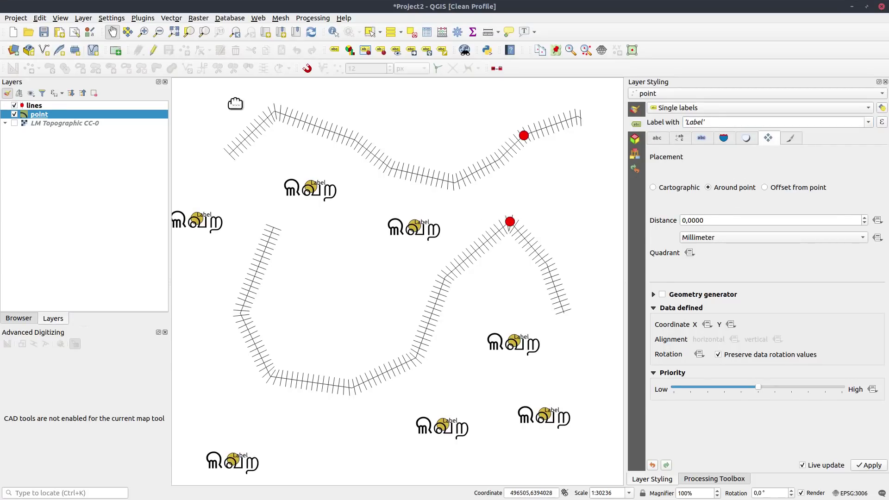
- Disable the font marker symbol layer in the point layer's symbol
click(636, 105)
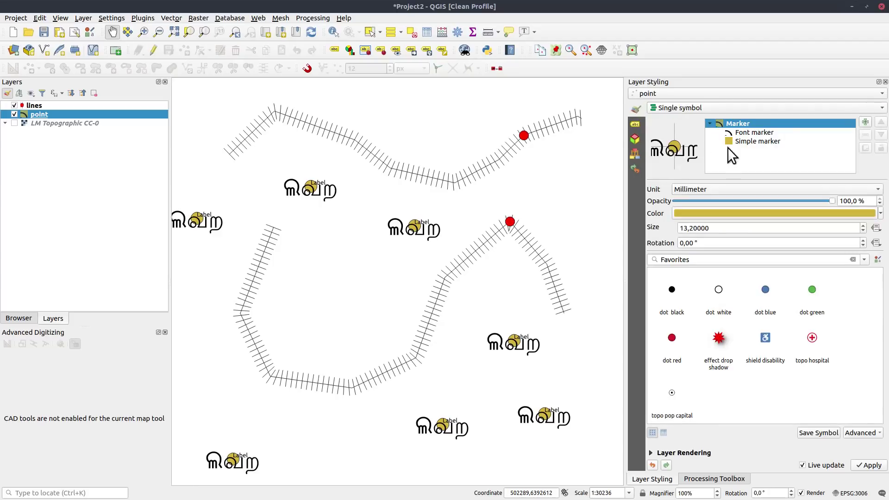
click(741, 132)
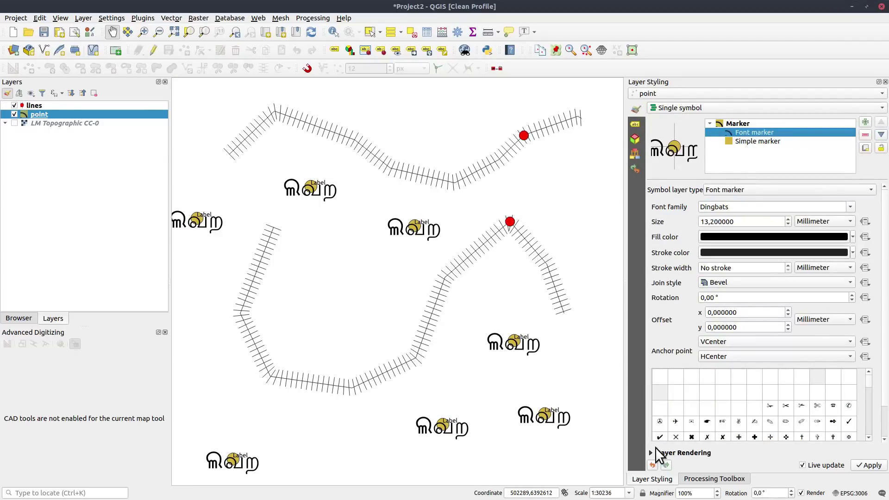
scroll(681, 408, down, 1)
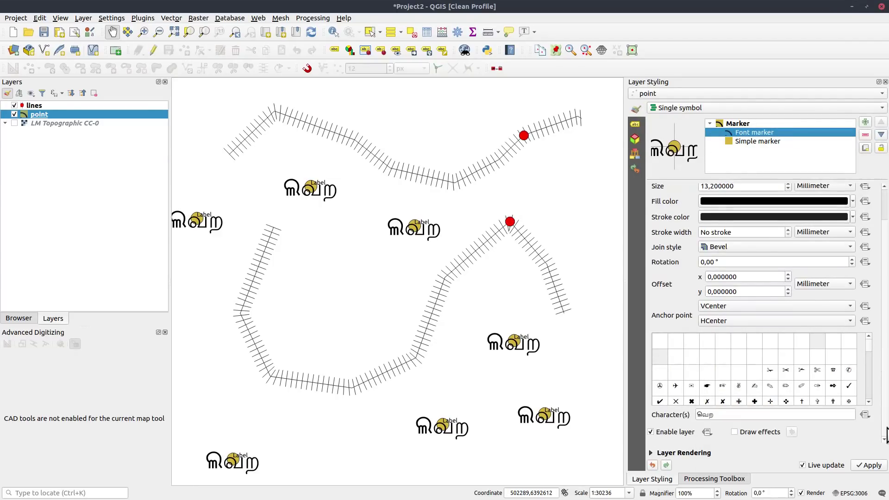
click(652, 432)
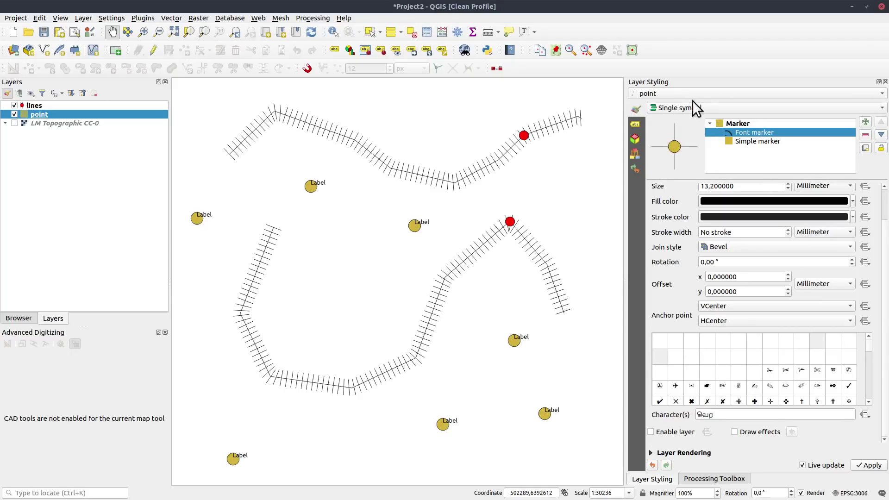
- Set the text size of the point layer's labels to 21 points
click(636, 124)
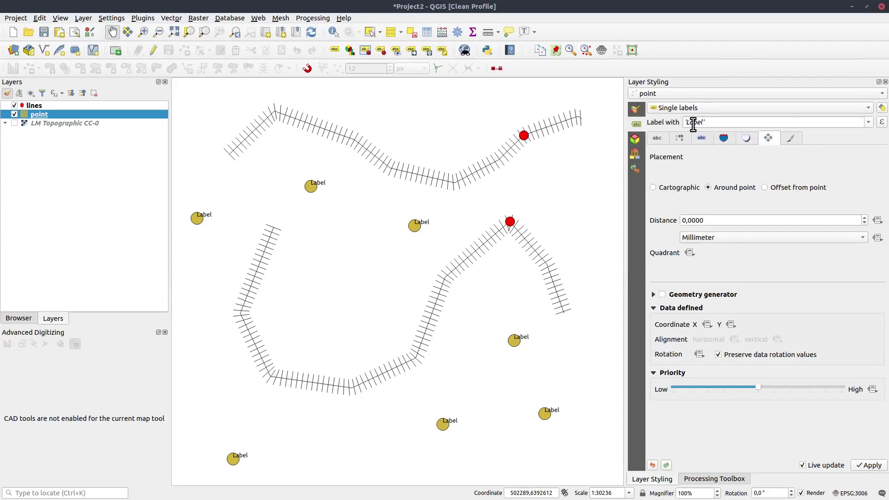
click(658, 137)
scroll(727, 216, up, 15)
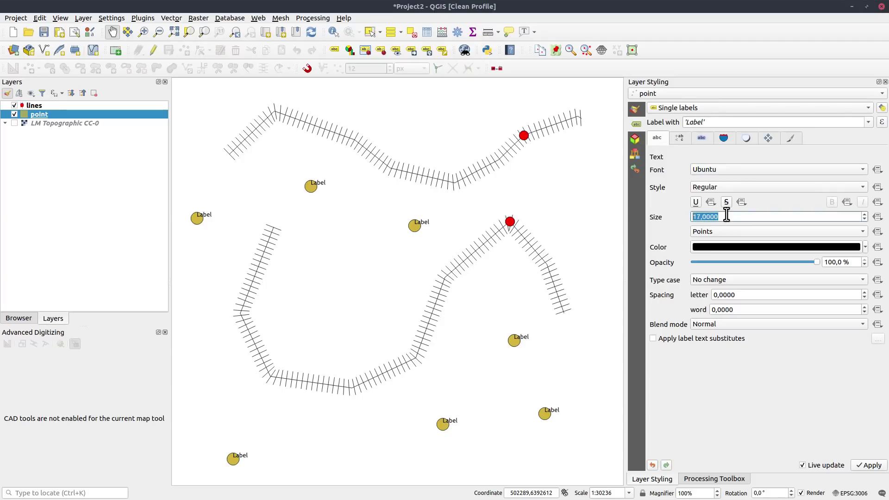
scroll(727, 216, down, 4)
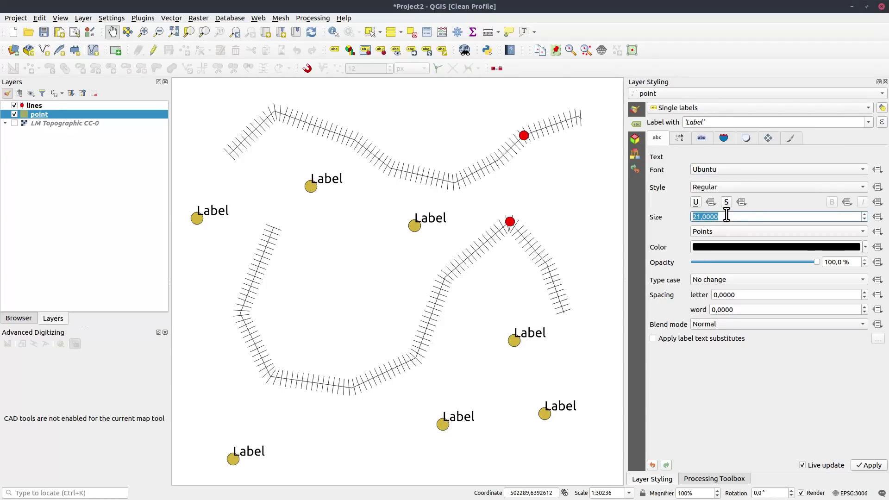
- Enable the geometry generator for the point labels' placement and enter the expression project($geometry, 500, radians(45))
click(769, 137)
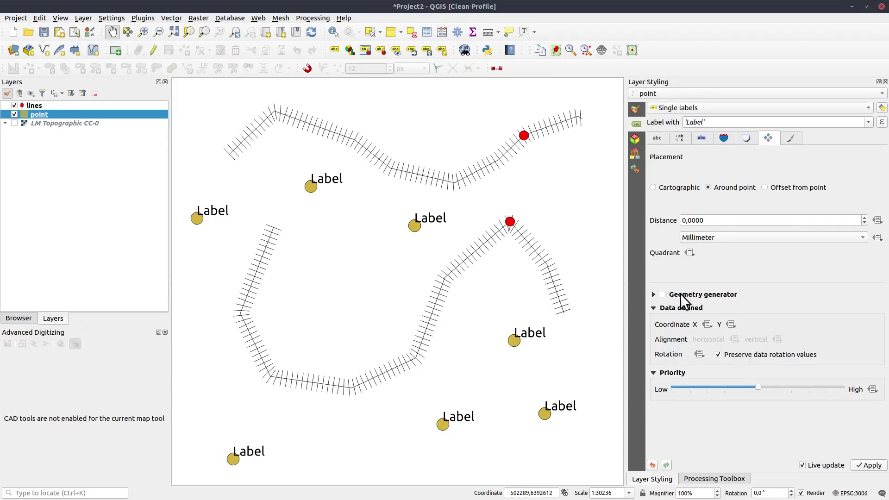
click(654, 295)
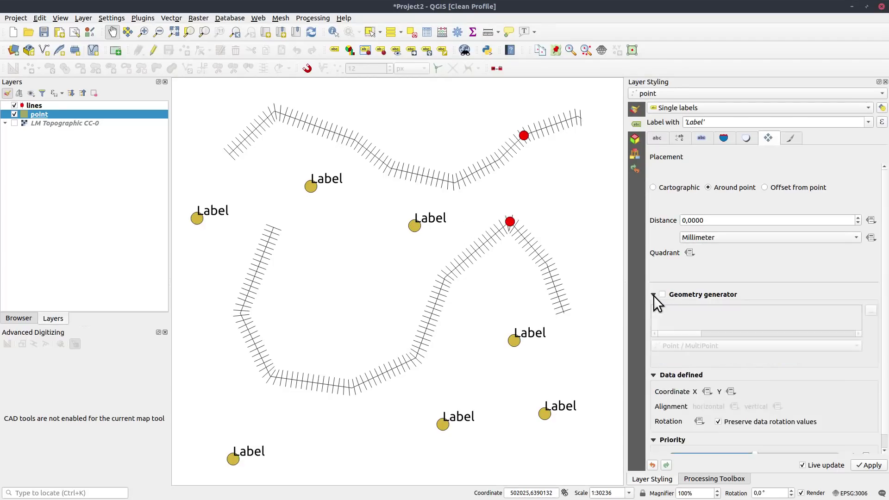
click(661, 294)
click(685, 318)
text($geometry)
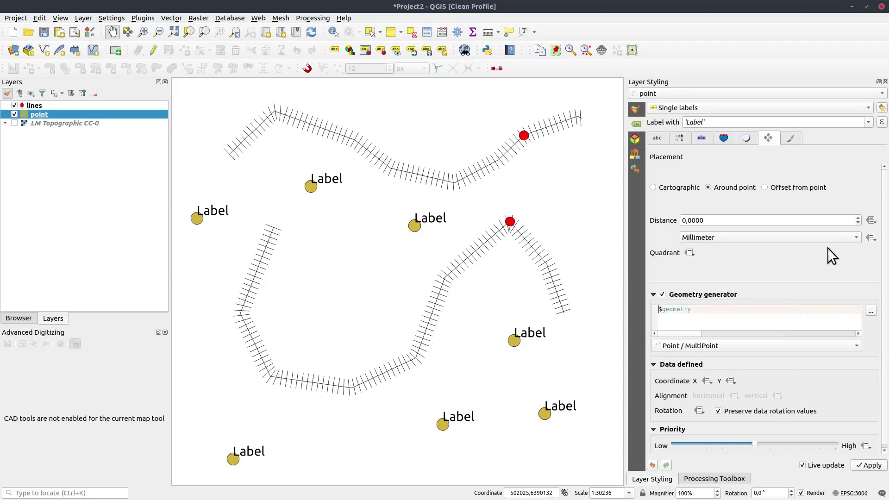
text(project($geometry)
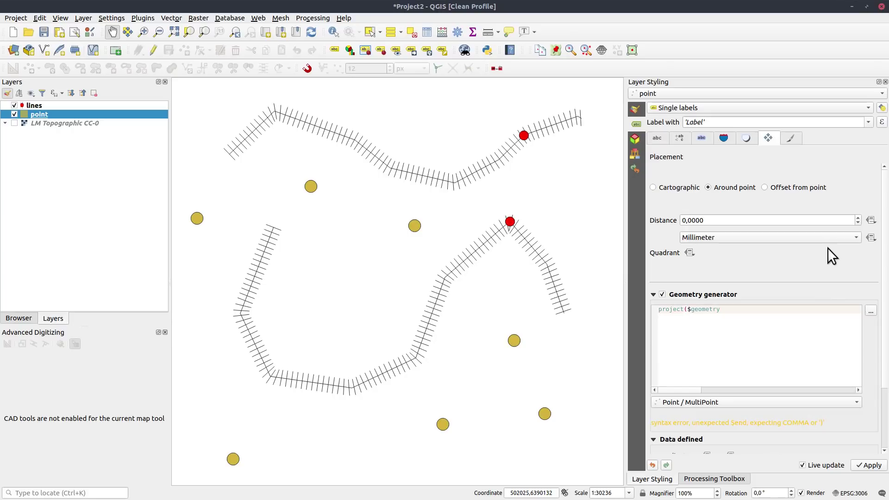
text(, 500, radians(45)))
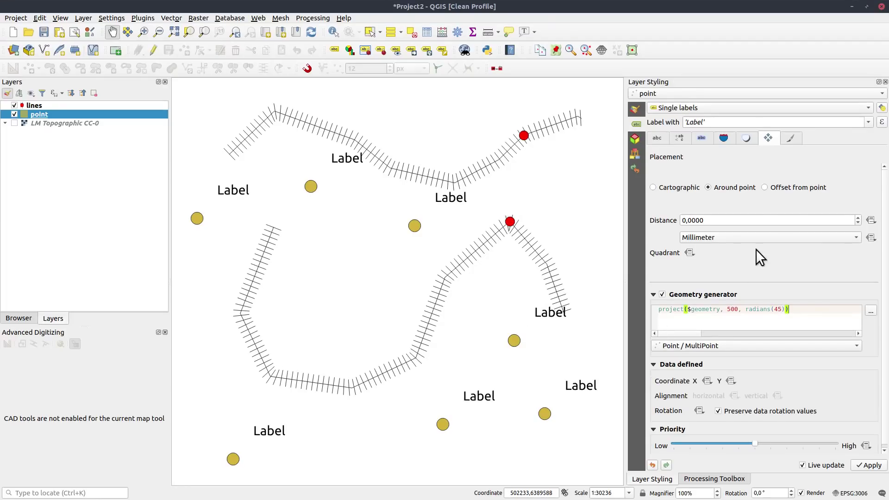
- Switch the label geometry generator's type to LineString / MultiLineString and review the line placement options
key(Left)
click(671, 346)
click(690, 334)
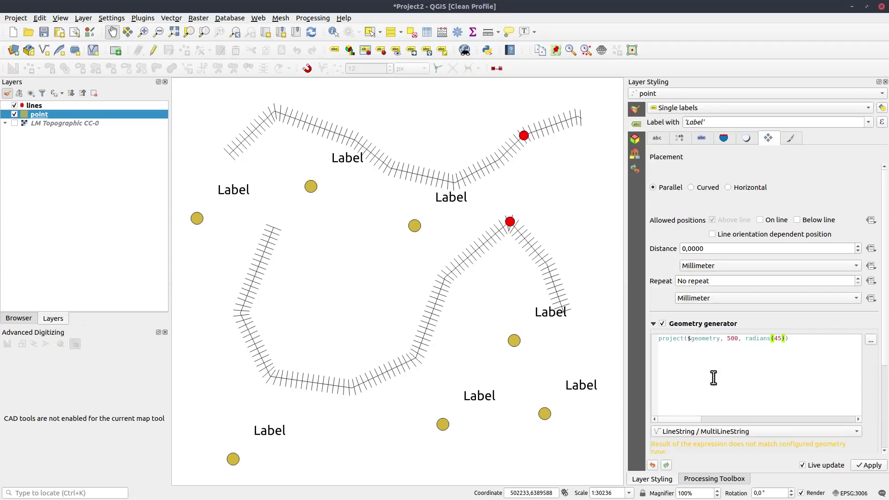
scroll(887, 361, down, 1)
scroll(887, 361, down, 3)
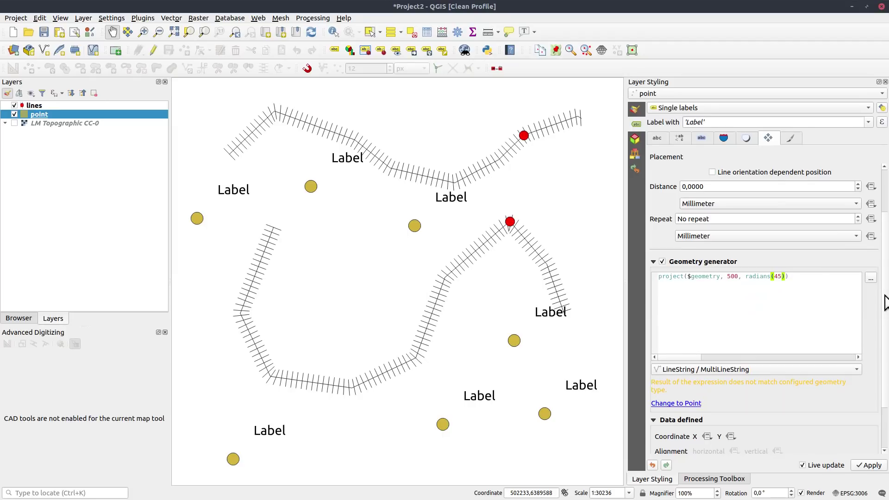
scroll(887, 278, up, 4)
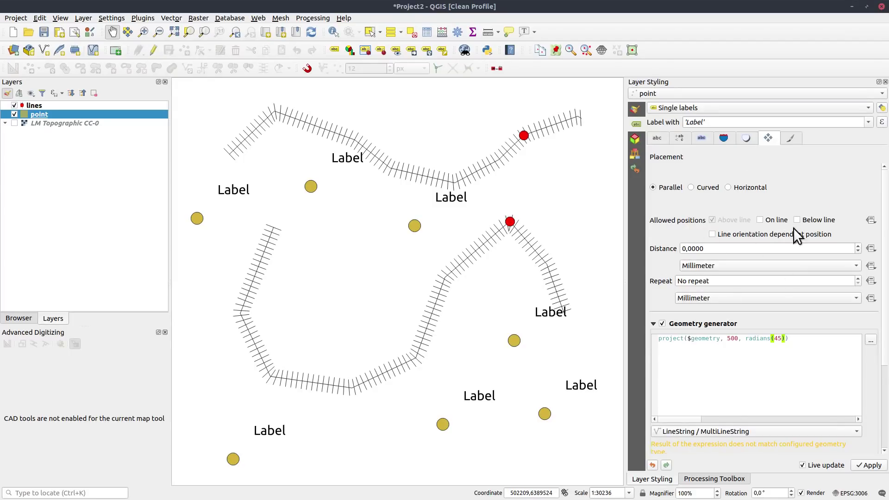
- Try the Polygon / MultiPolygon and LineString placement options for the generated geometry, and set its type back to Point / MultiPoint
click(724, 430)
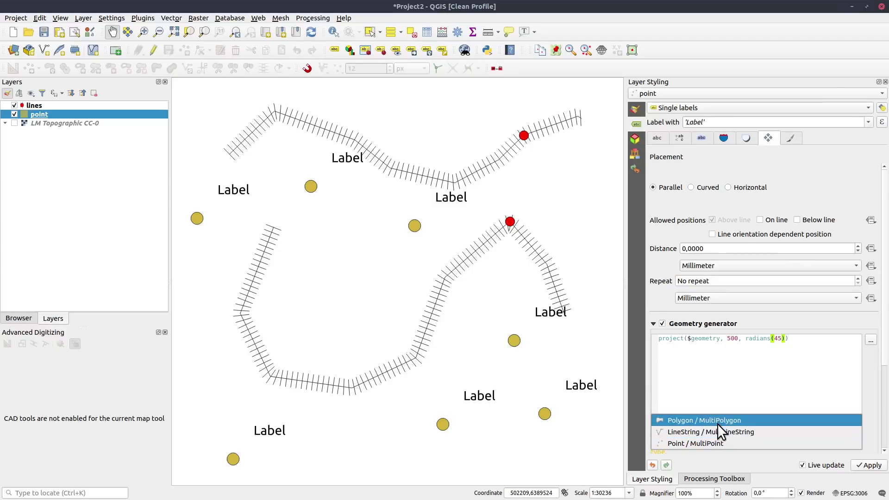
click(718, 423)
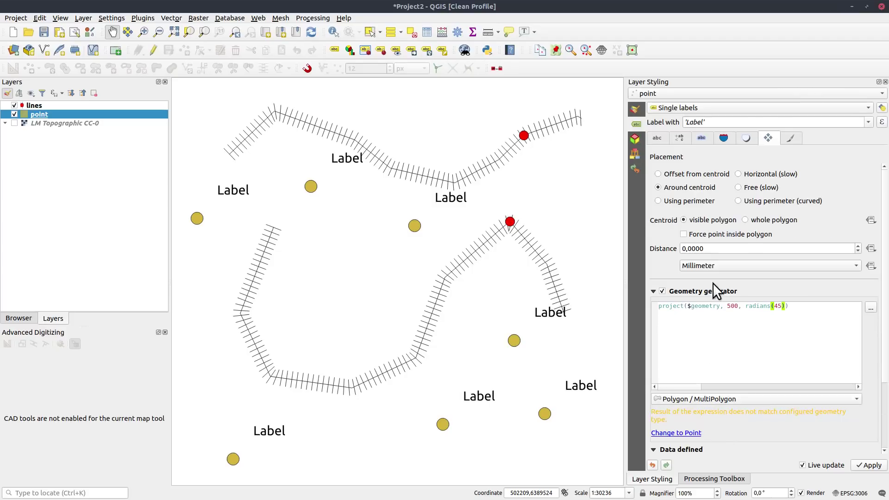
click(708, 398)
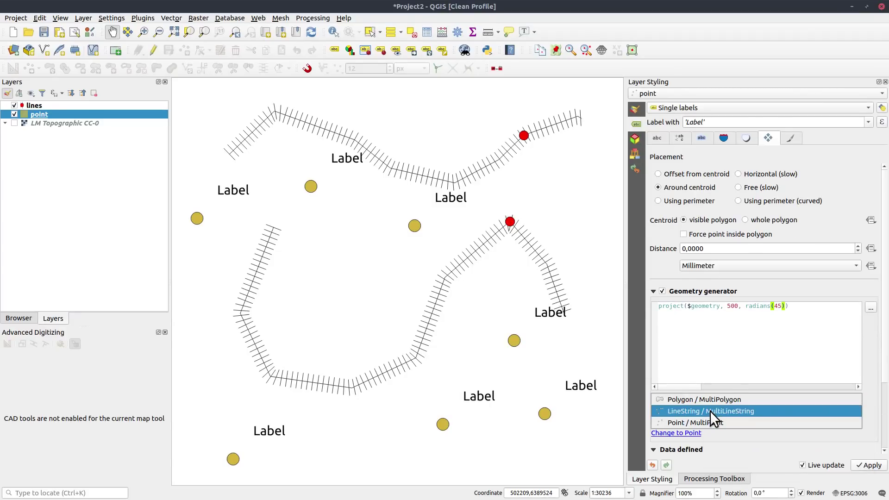
click(711, 410)
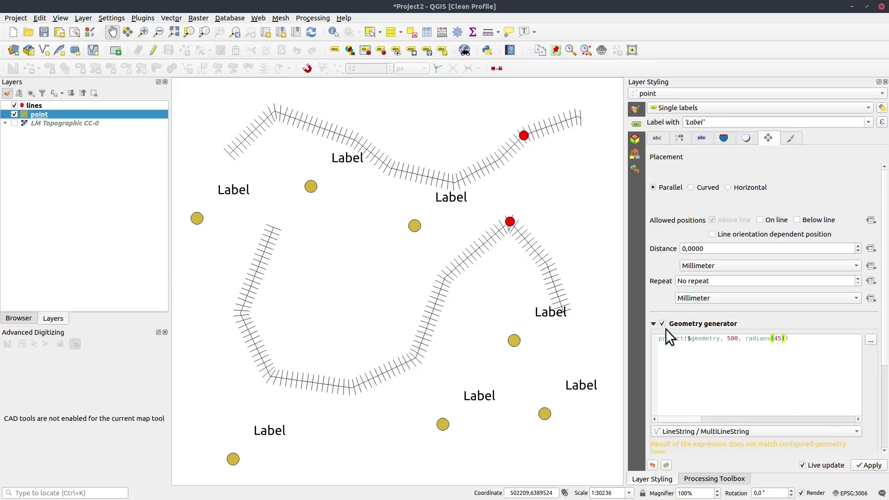
click(724, 432)
click(725, 440)
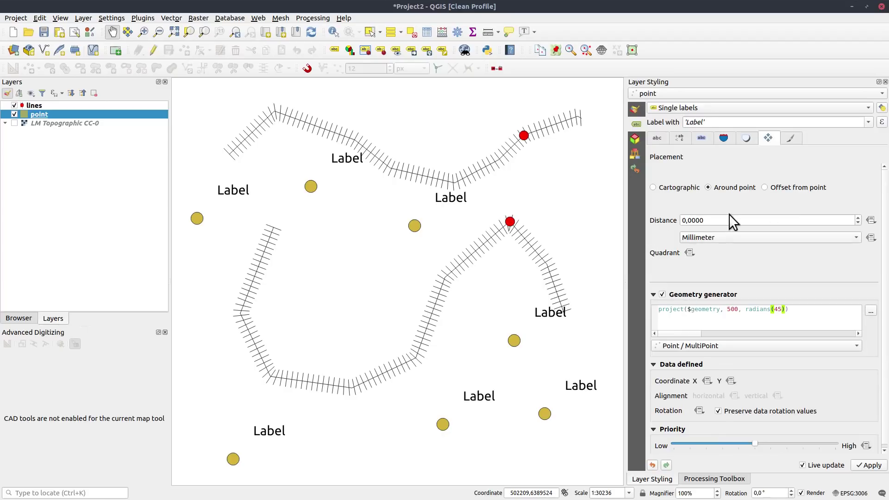
- Toggle the labels' geometry generator to compare placements, leaving it turned off
click(662, 295)
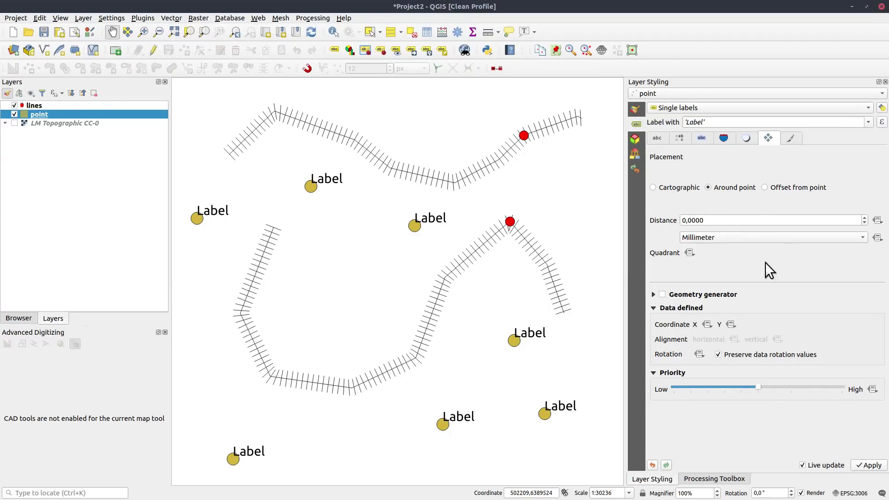
click(663, 295)
click(663, 294)
- Use the Move Label tool to place the labels of the two upper-middle points directly above their markers
click(410, 51)
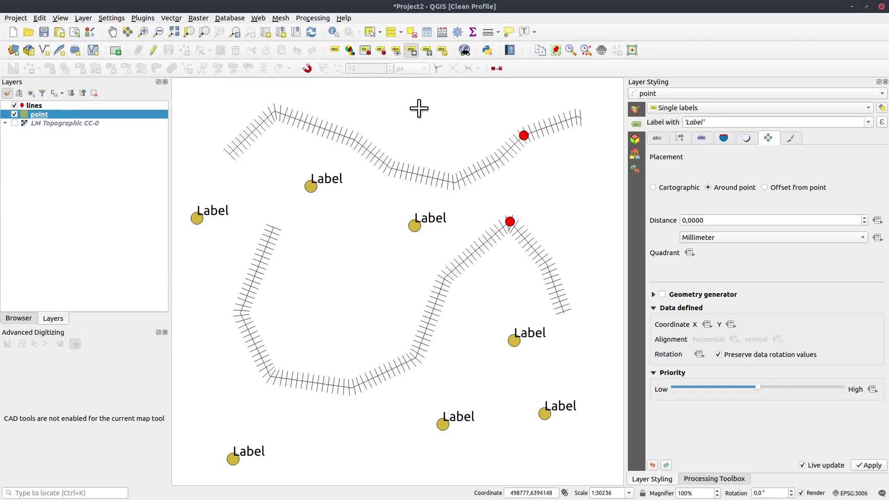
click(424, 221)
click(511, 254)
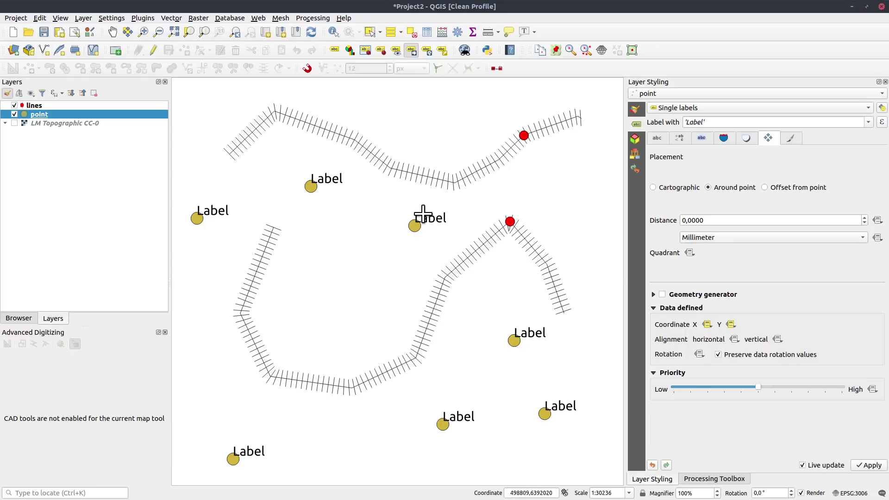
drag(426, 218, 405, 199)
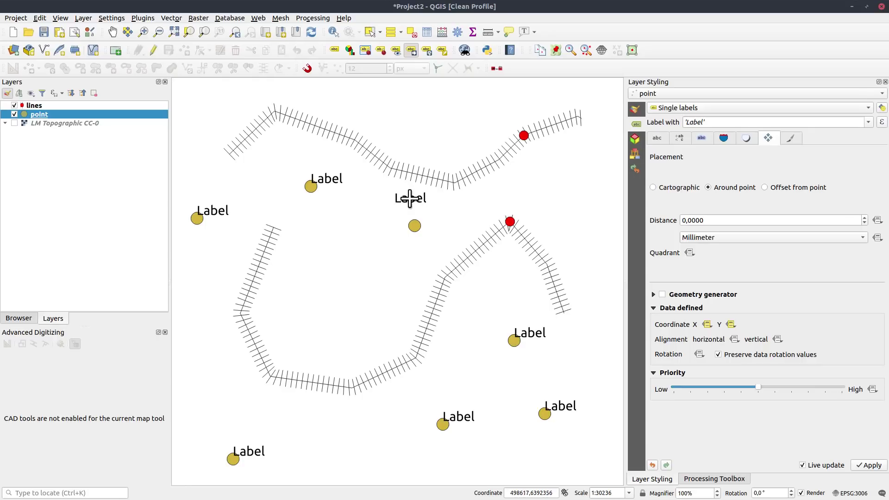
drag(323, 179, 303, 164)
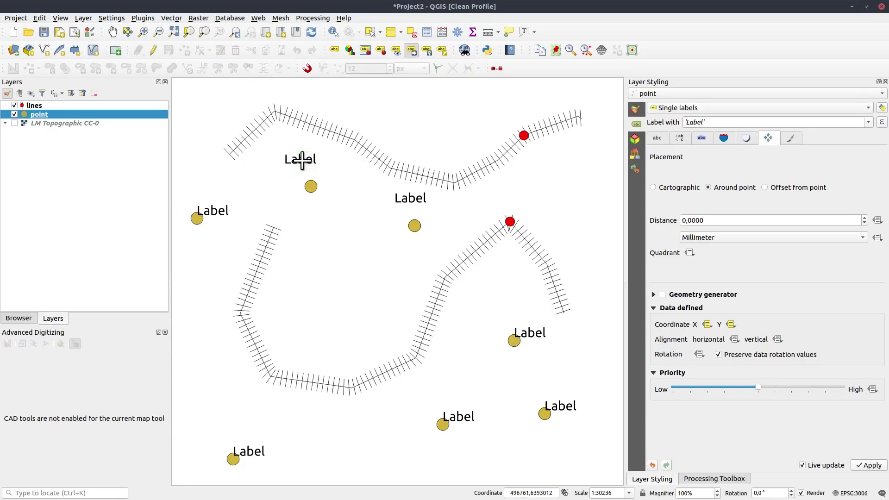
- Rotate four of the point labels freehand with the Rotate Label tool, tilting the uppermost one by about 11°
click(425, 54)
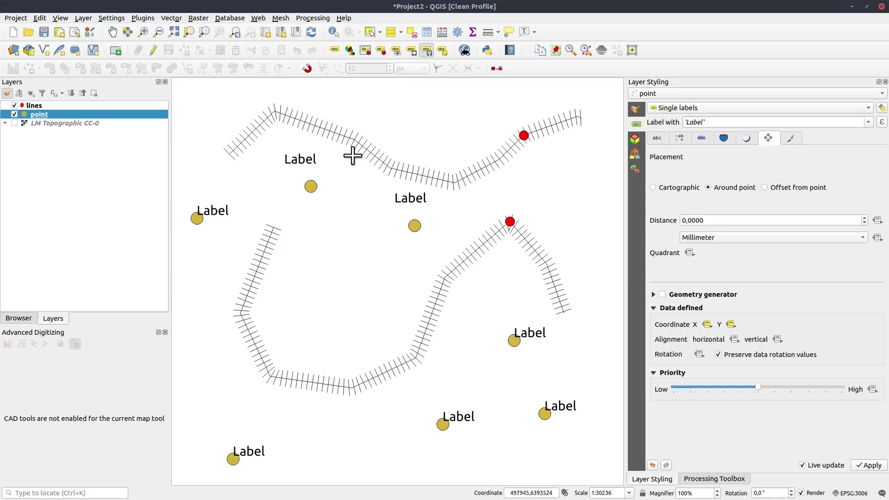
click(310, 159)
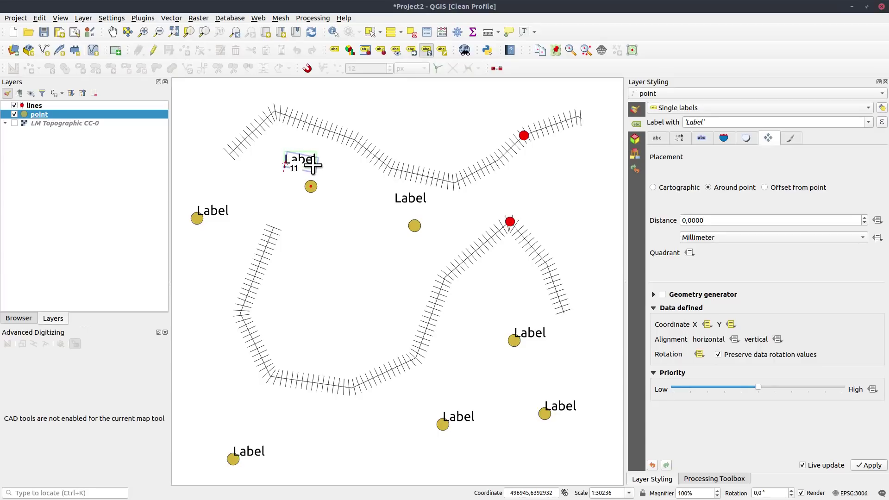
click(313, 165)
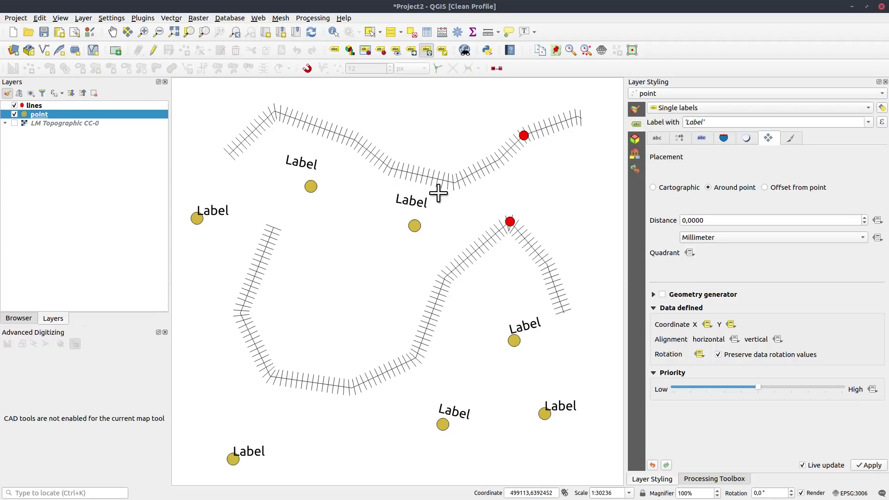
- Create a new print layout, leaving its title blank
key(ctrl+p)
key(Return)
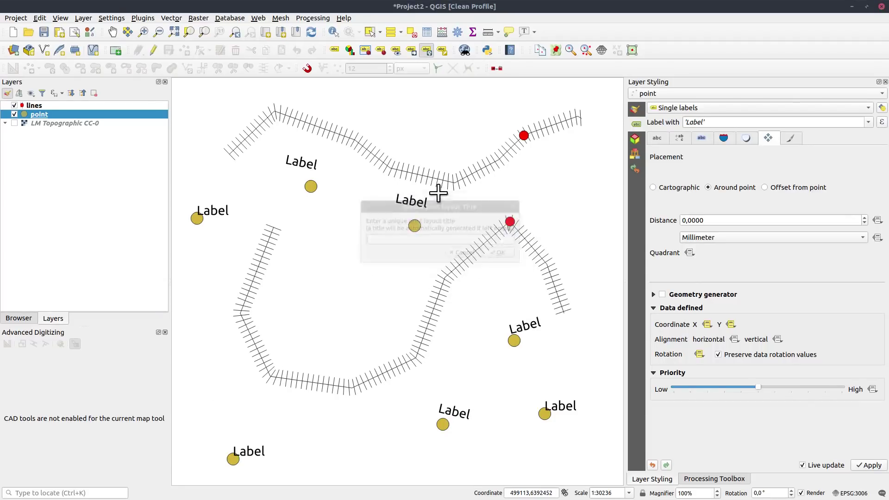
- Add a map item about 217 × 179 mm covering most of the layout page and give it a frame
double_click(404, 55)
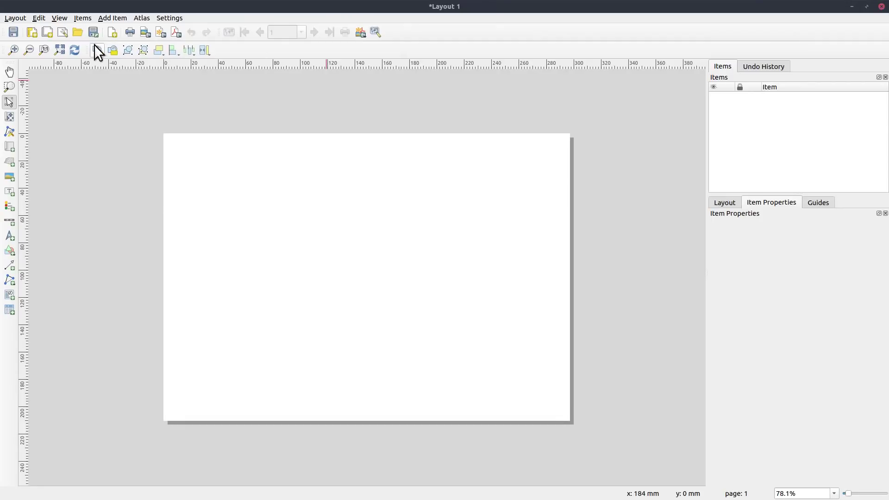
click(56, 49)
click(10, 117)
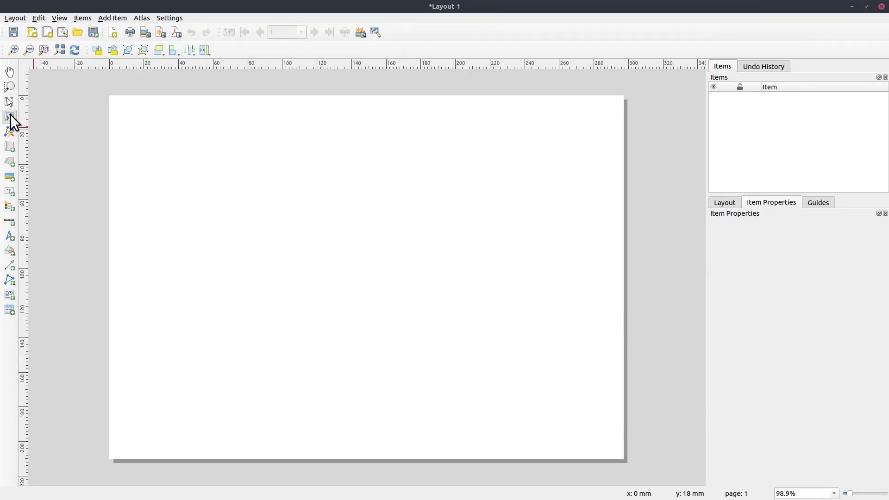
click(9, 146)
drag(137, 120, 513, 430)
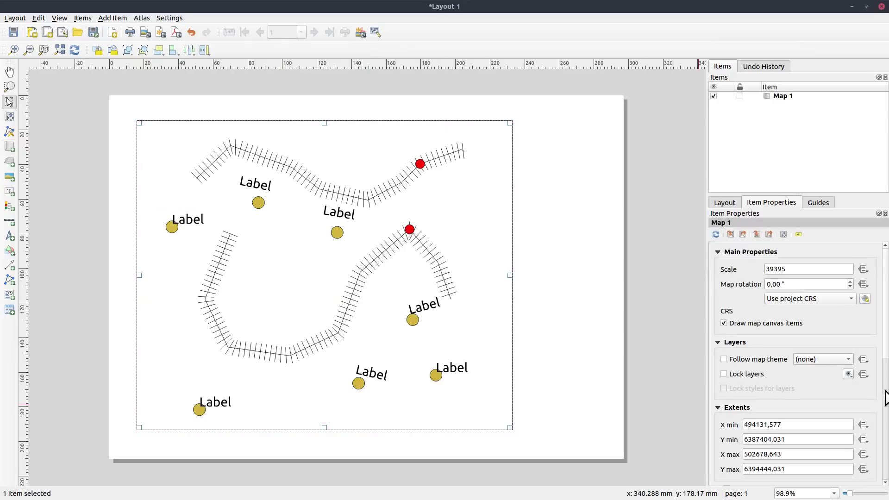
scroll(787, 347, down, 5)
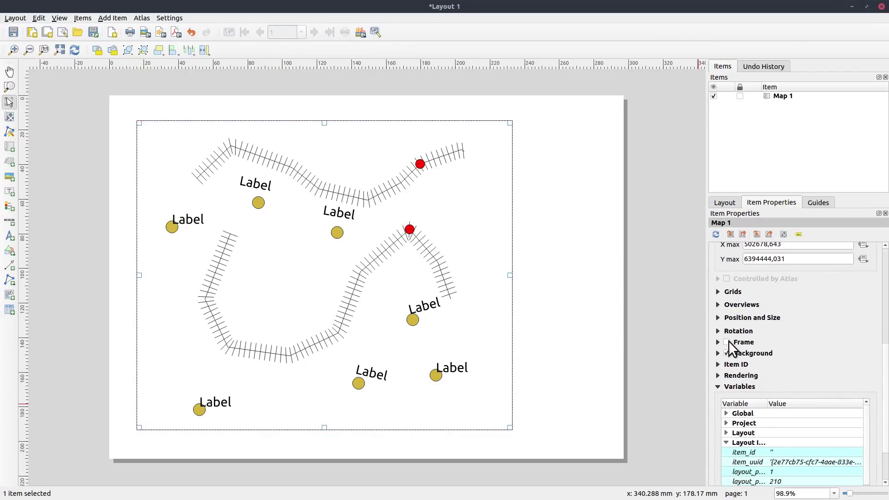
click(727, 342)
click(606, 331)
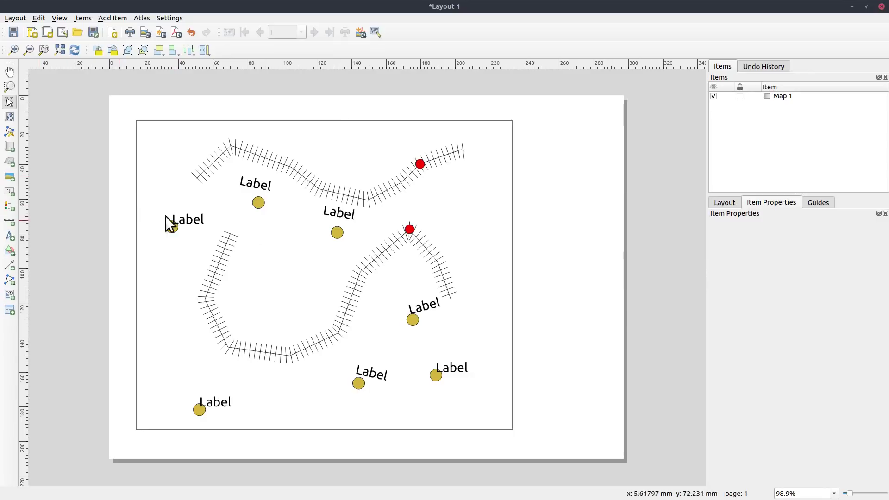
- Add a north arrow in the empty area beside the map's lower part and expand its symbol search directories
click(7, 234)
drag(523, 326, 610, 429)
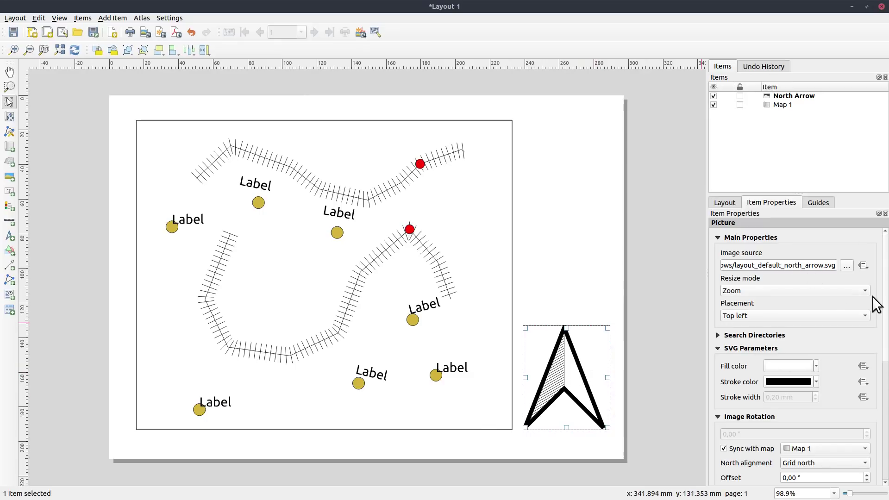
click(717, 336)
scroll(886, 306, down, 2)
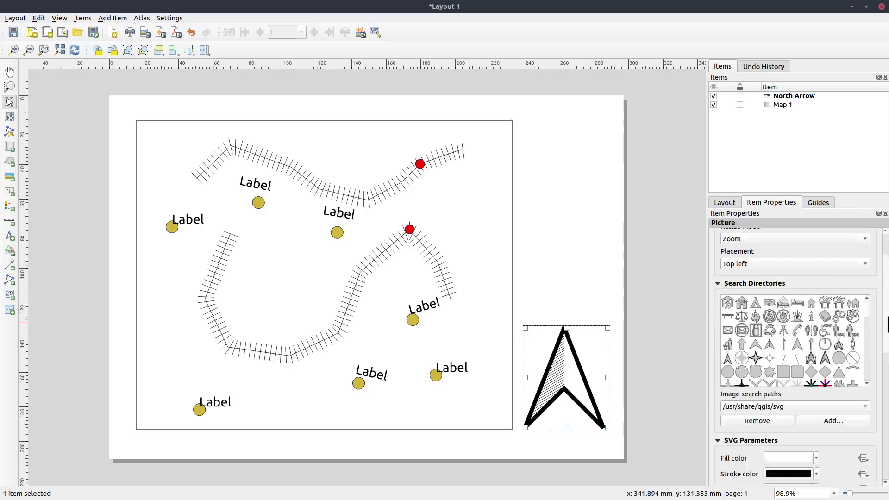
scroll(867, 293, down, 5)
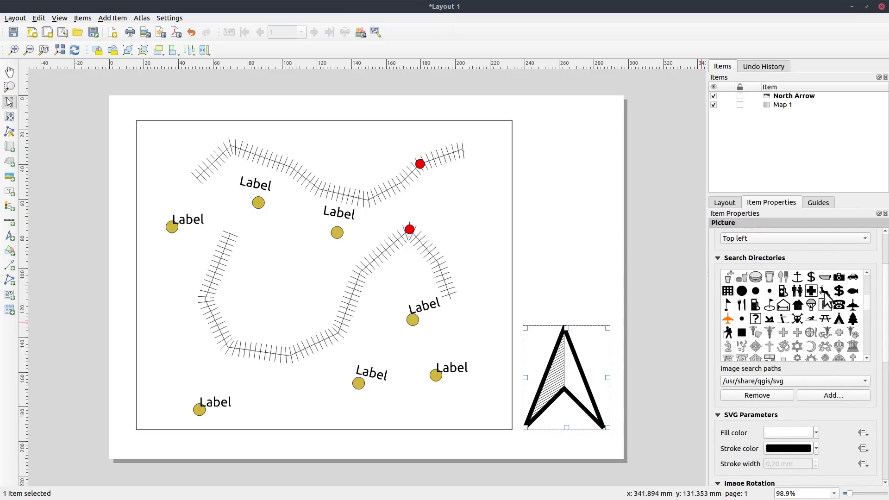
- Try the leaping deer and several arrow symbols as the north arrow's picture, ending with NorthArrow_03.svg
click(825, 291)
scroll(866, 308, down, 10)
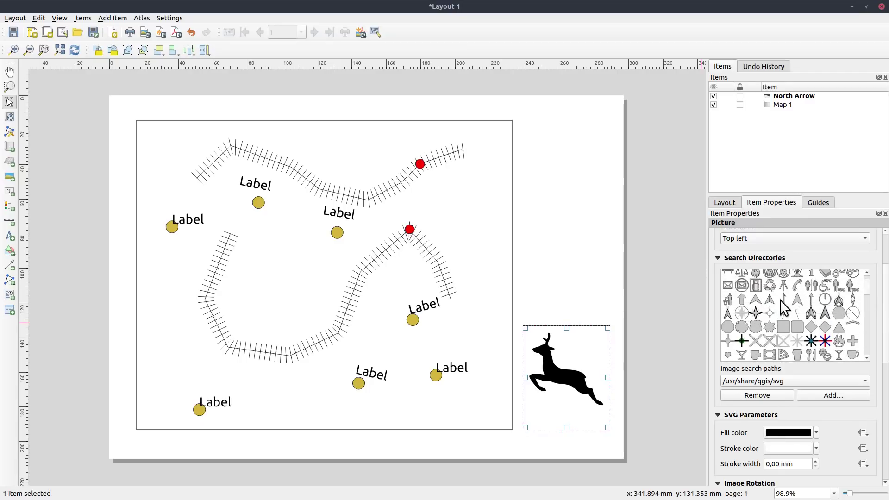
click(728, 314)
click(795, 302)
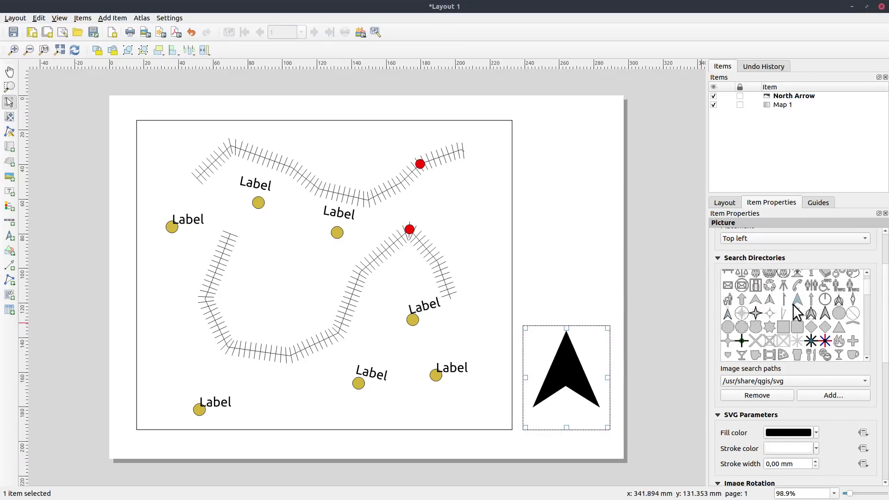
click(841, 301)
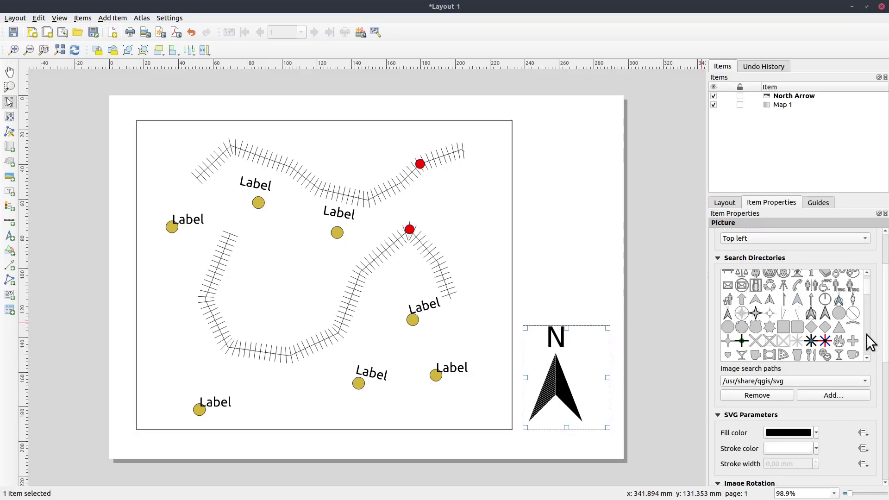
click(853, 300)
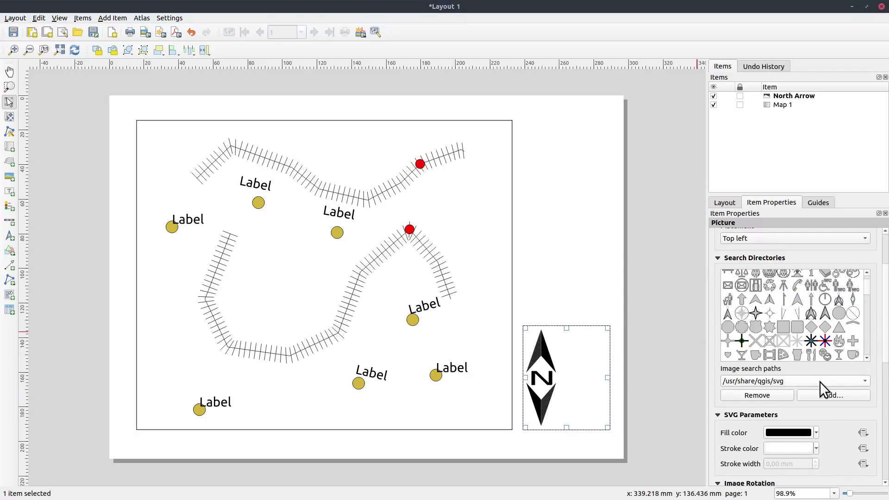
- Examine the north arrow's image rotation and map sync settings, as well as the map item's properties
drag(885, 313, 885, 337)
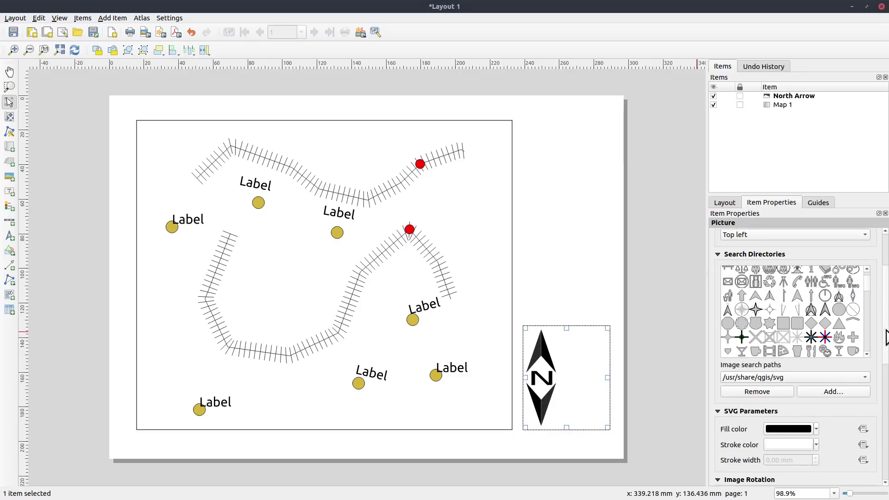
scroll(743, 366, down, 5)
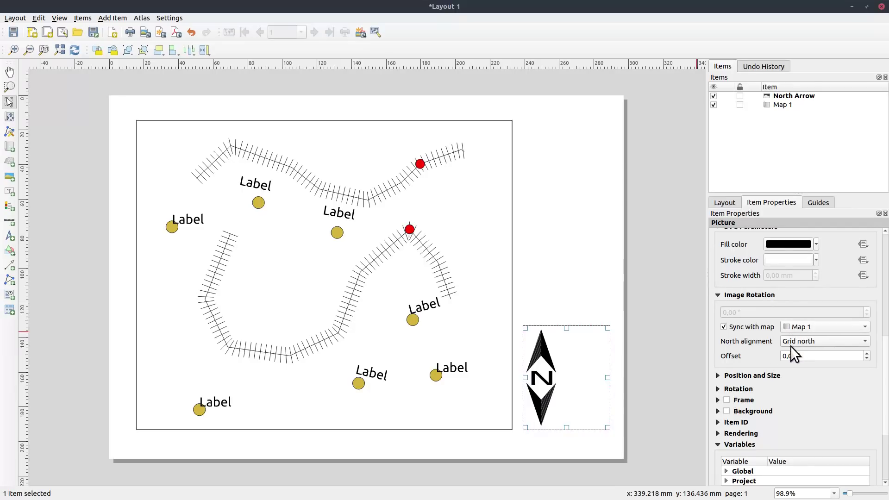
click(595, 375)
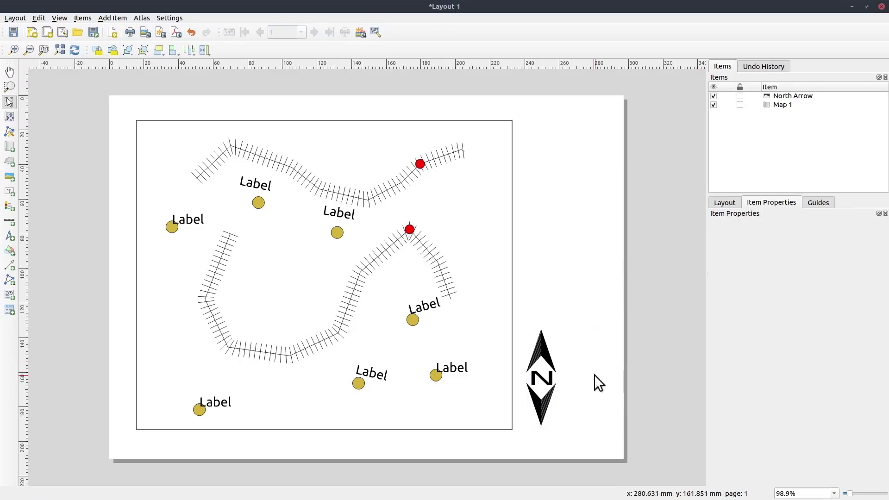
click(542, 382)
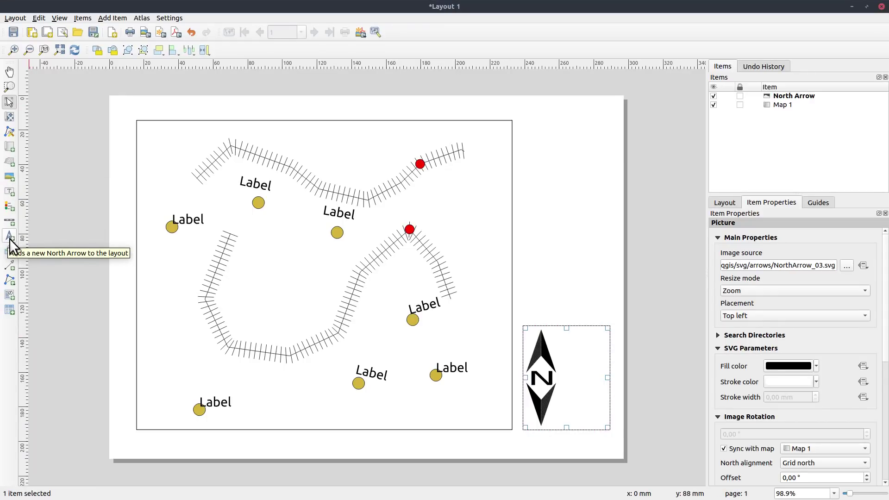
click(644, 398)
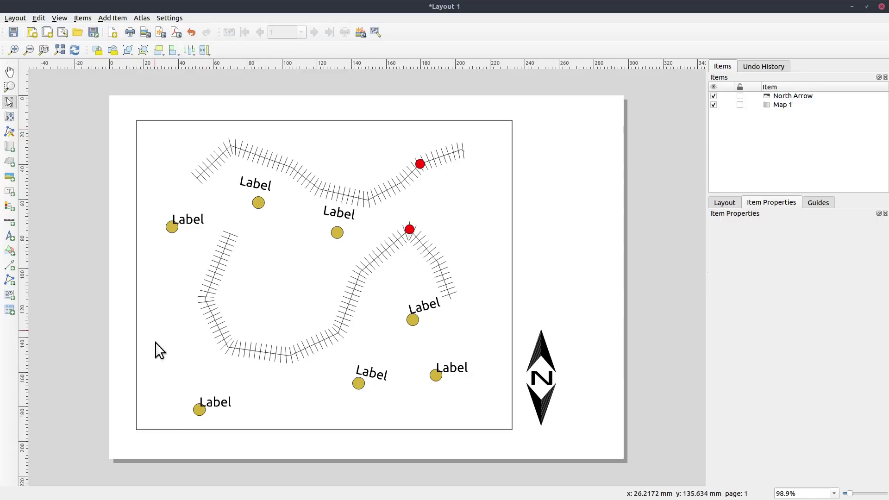
click(455, 416)
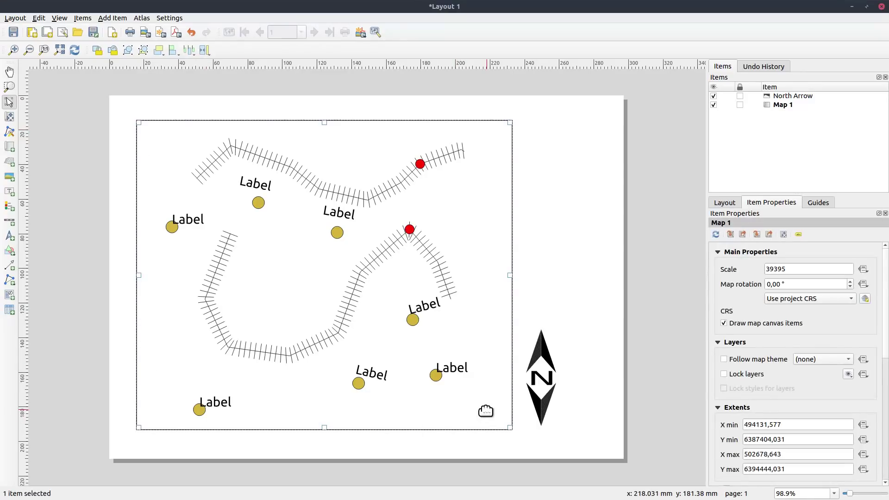
scroll(765, 305, down, 5)
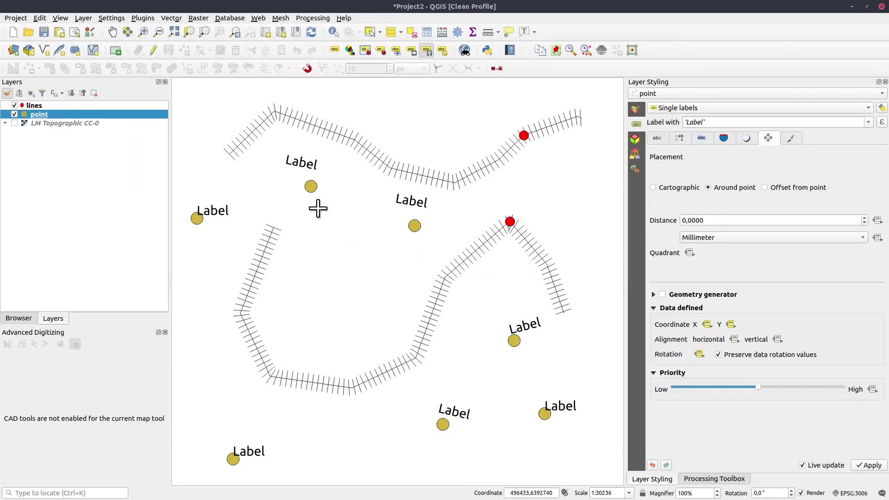
- Back in the main project window, search the processing algorithms for "layou" and open Print layout map extent to layer
scroll(458, 292, up, 1)
scroll(458, 292, down, 2)
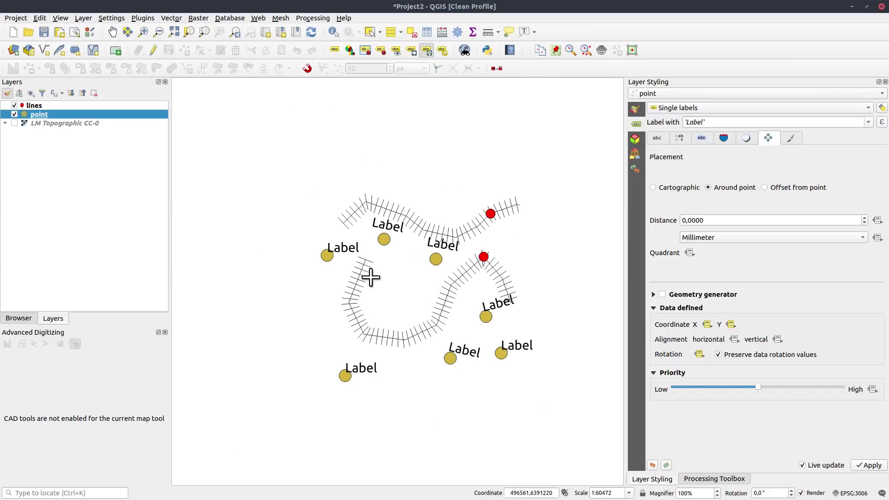
drag(401, 267, 391, 261)
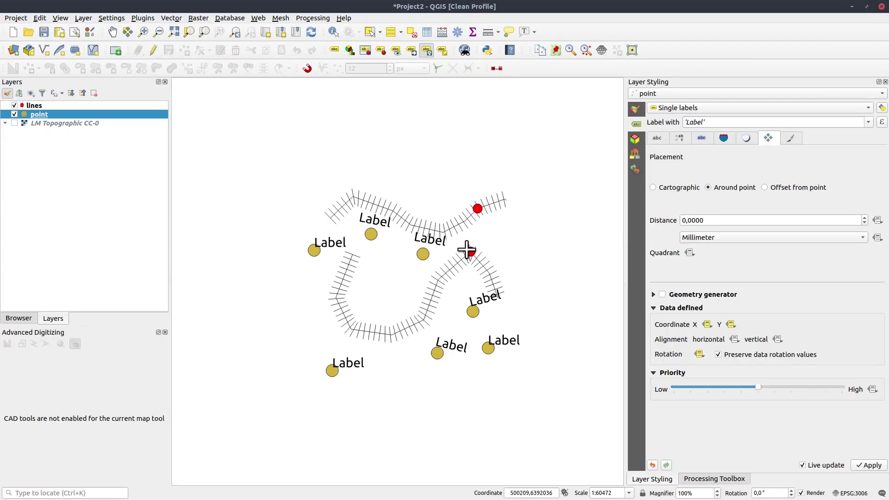
click(714, 479)
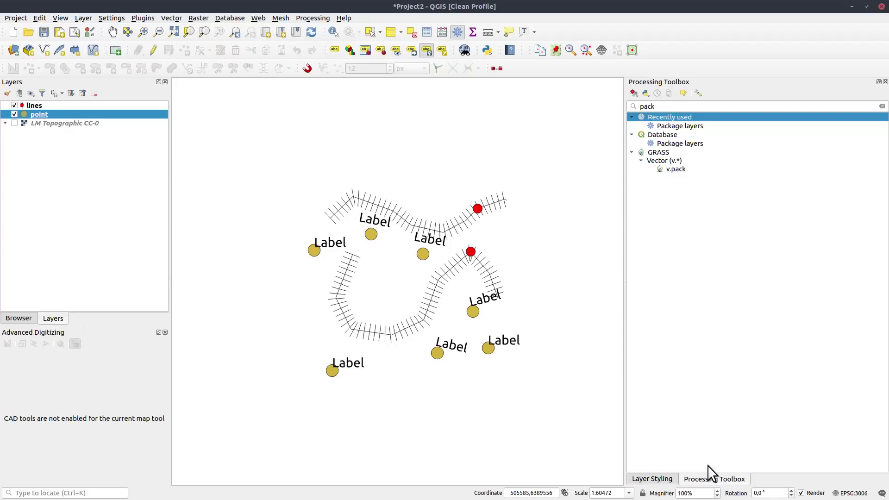
click(697, 107)
key(BackSpace)
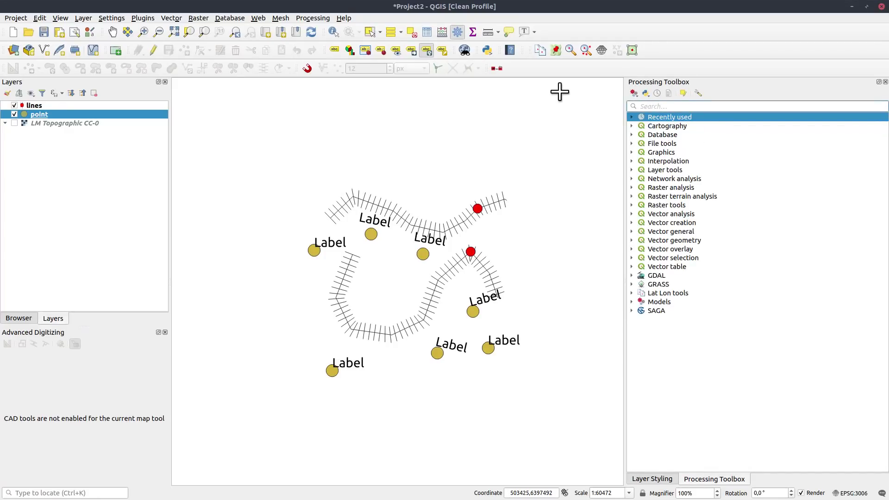
text(layou)
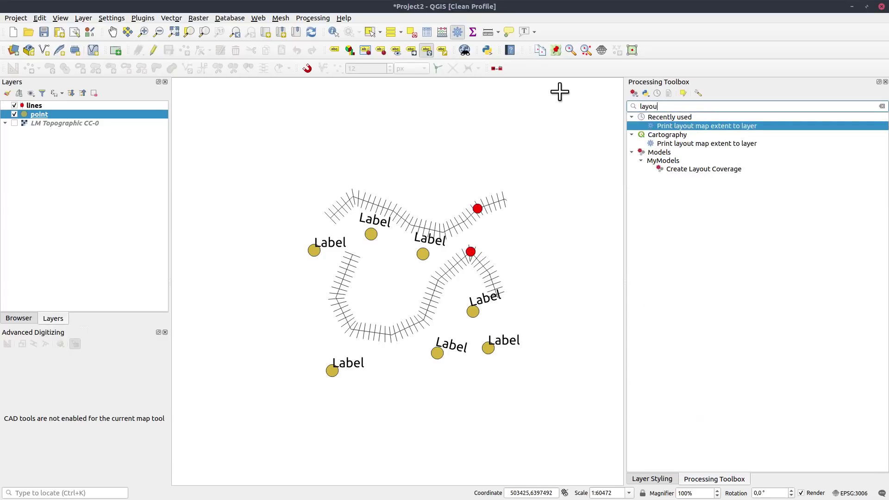
double_click(730, 125)
- Export the extent of Map 1 in Layout 1 to a temporary layer and place it beneath the point layer
drag(524, 224, 629, 248)
click(632, 287)
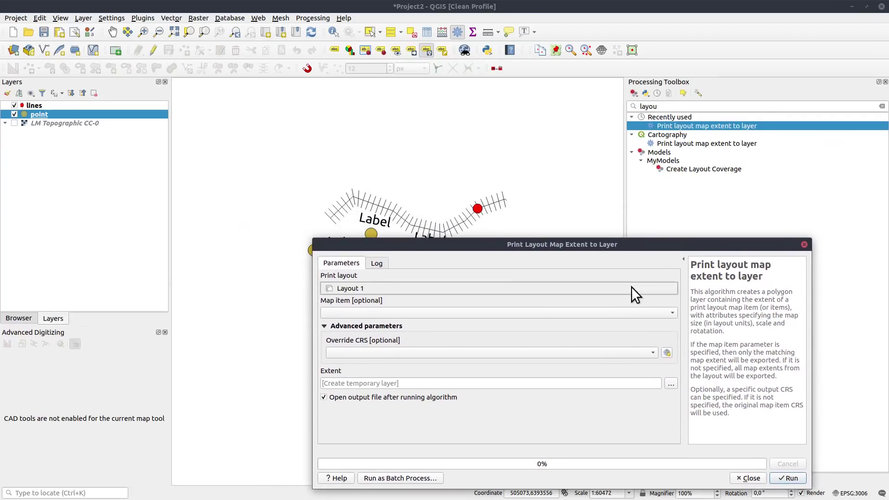
click(343, 289)
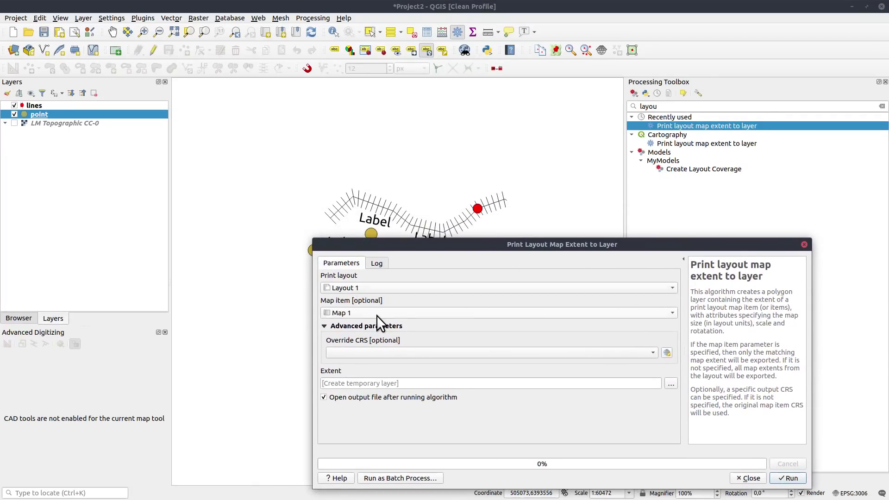
click(373, 316)
click(354, 314)
click(792, 479)
click(750, 478)
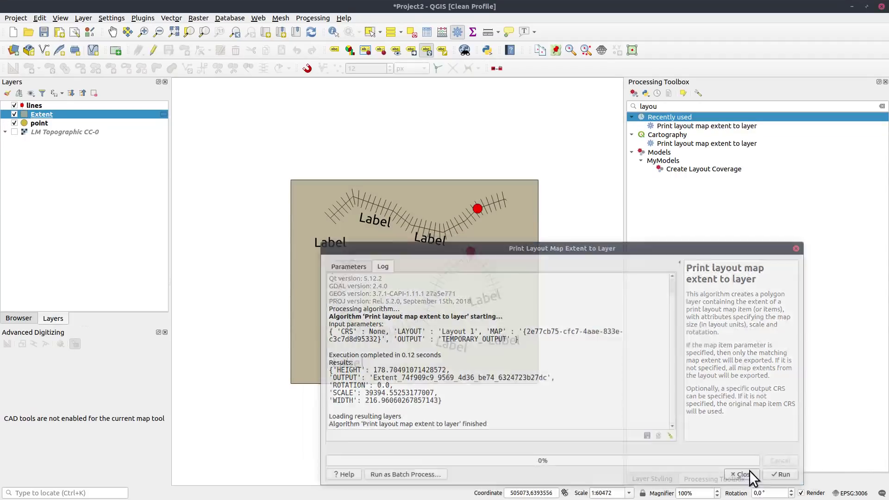
drag(41, 117, 43, 128)
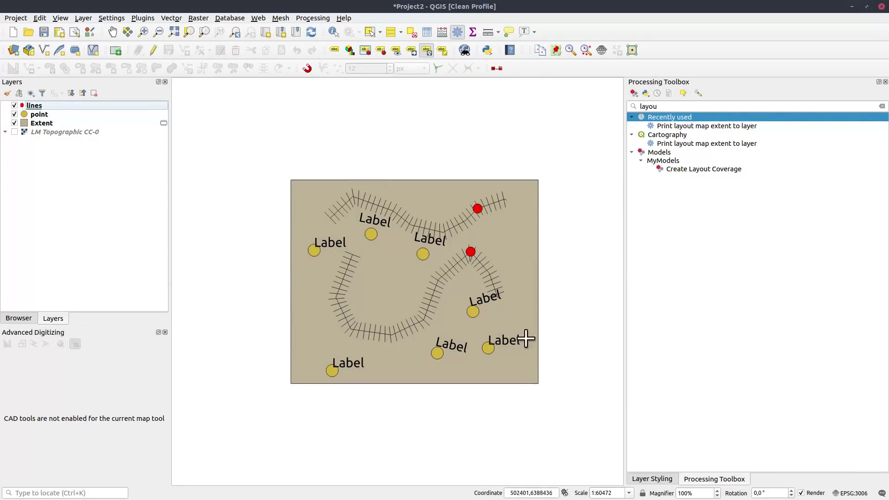
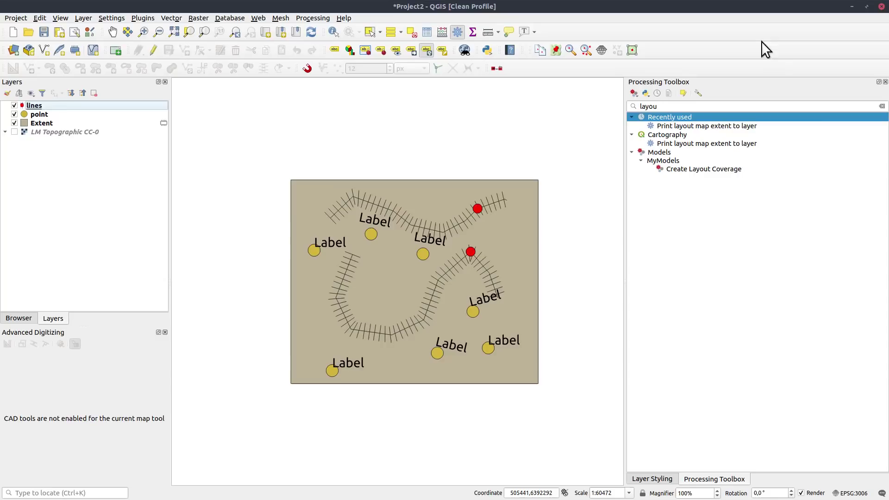
- Search the processing algorithms for "buff" and open the Buffer algorithm
click(882, 106)
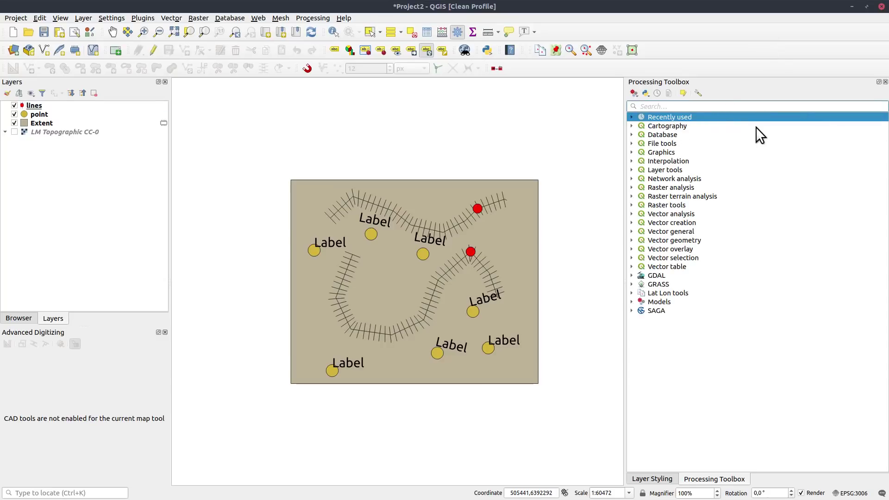
text(buff)
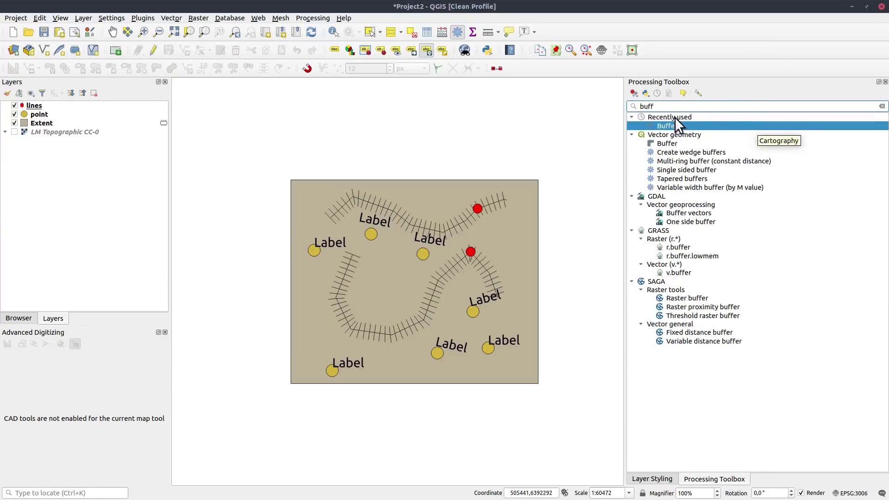
double_click(665, 126)
drag(501, 247, 563, 151)
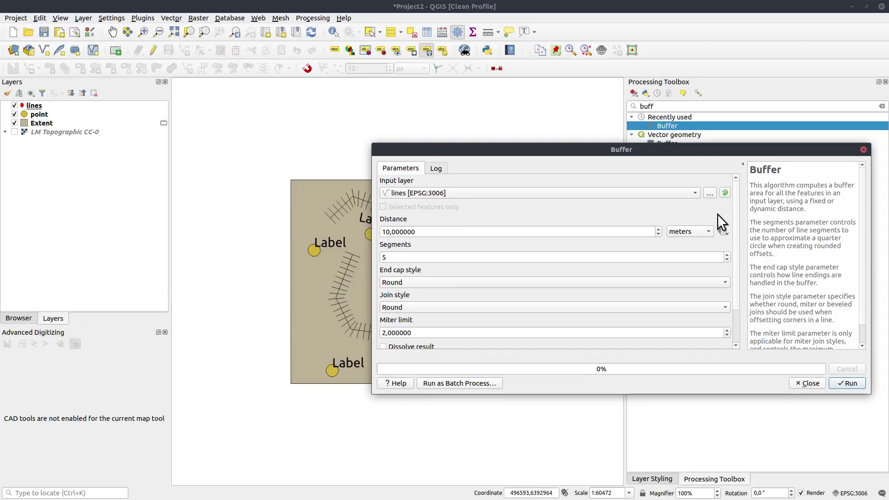
- Buffer the point layer by a distance of 500 meters, keeping the default segments and round styles, and close the Buffer dialog
click(693, 193)
click(521, 193)
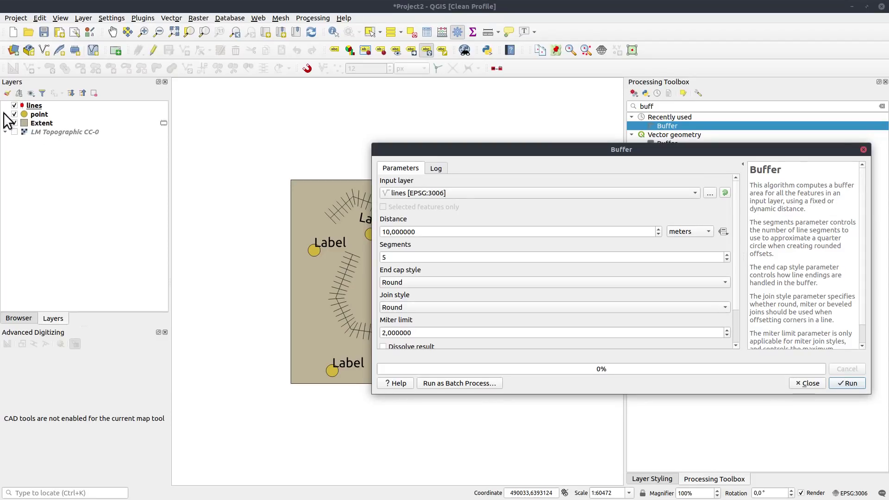
drag(44, 115, 456, 192)
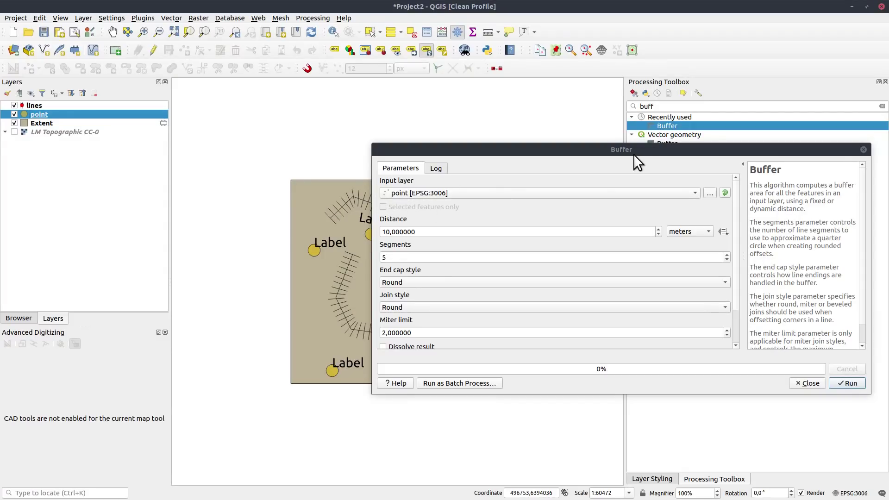
mouse_move(648, 150)
mouse_down()
mouse_move(648, 168)
mouse_move(662, 155)
mouse_up()
click(471, 242)
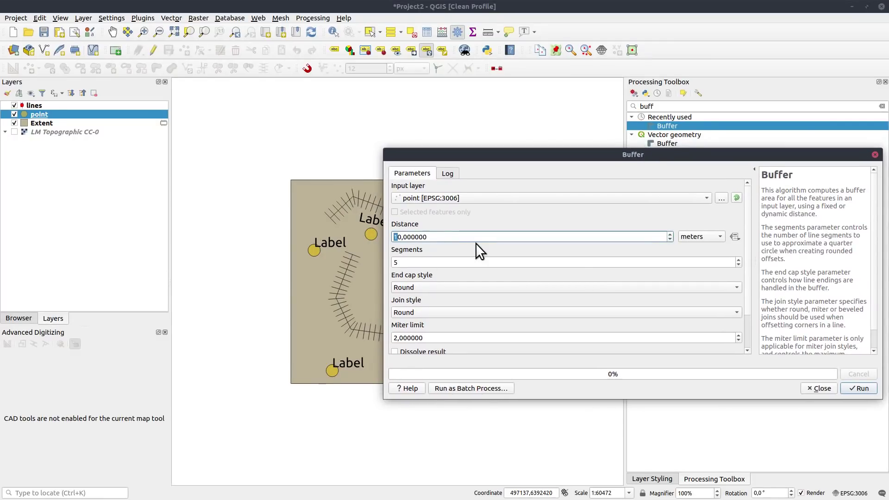
text(50)
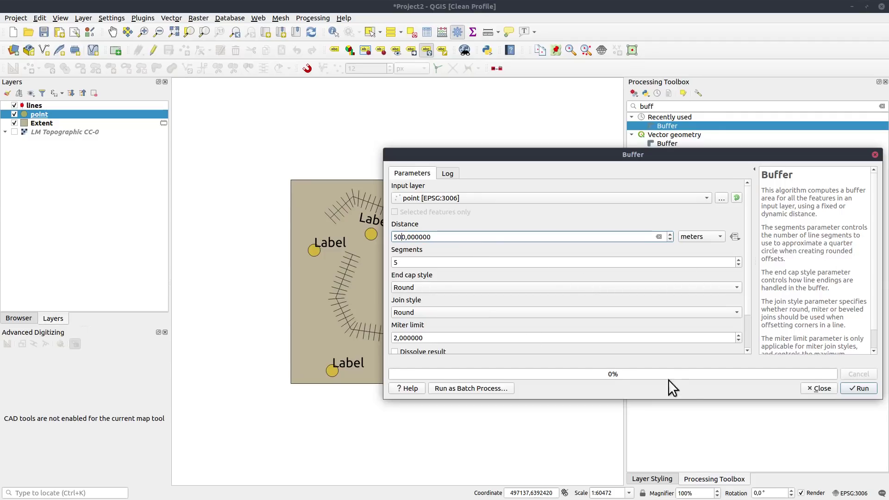
click(864, 389)
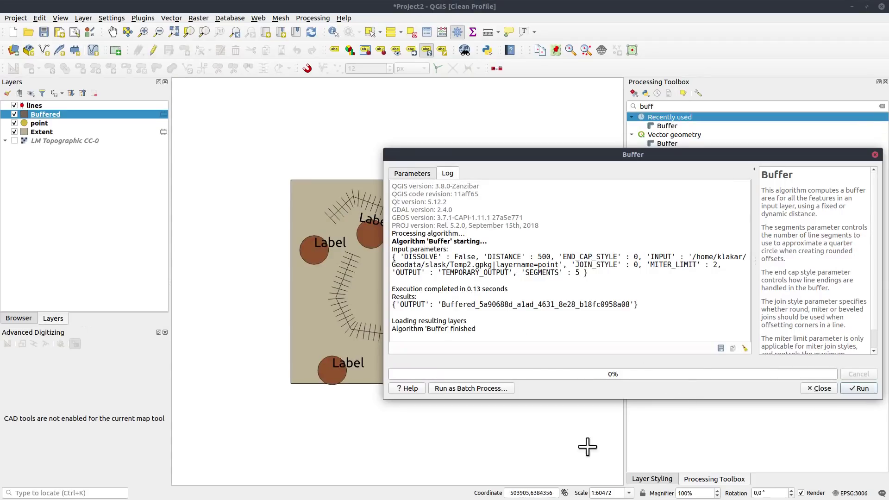
click(819, 389)
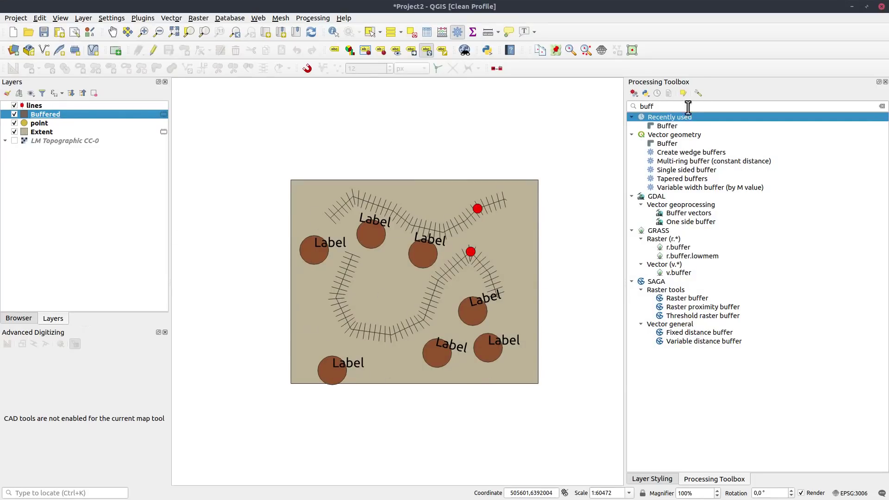
- Search the processing algorithms for "overl" and open Overlap analysis
click(882, 106)
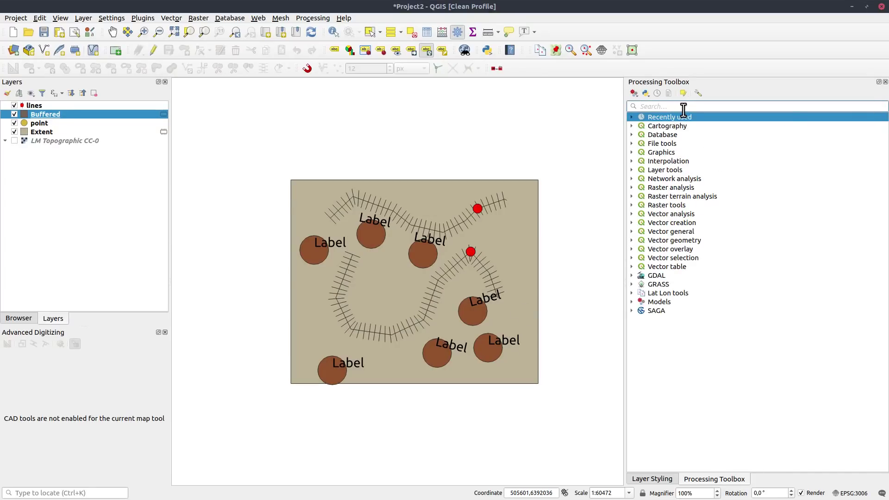
text(overl)
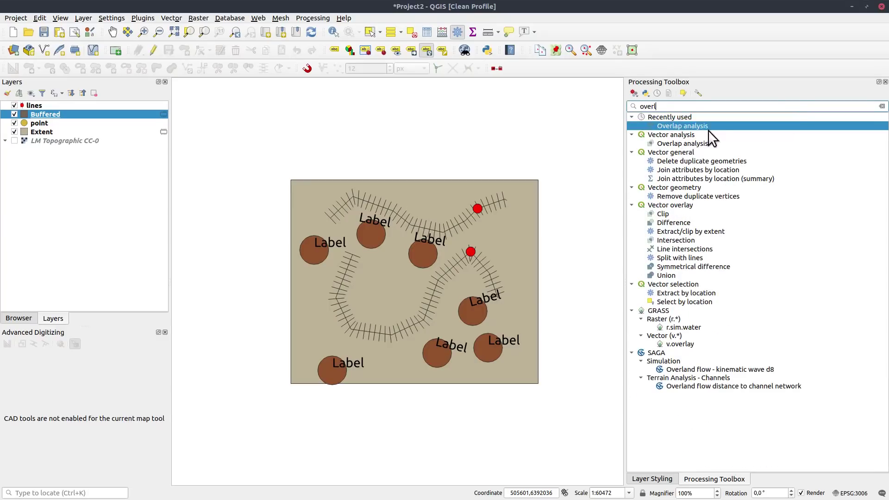
double_click(710, 127)
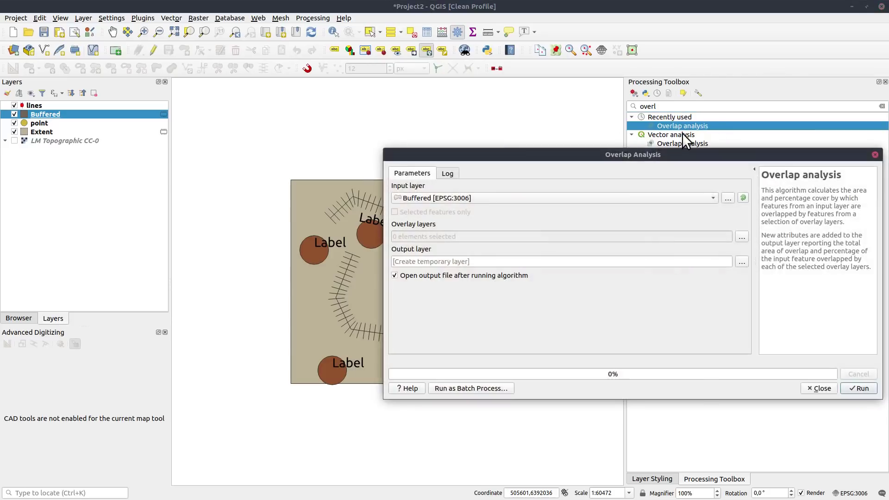
drag(532, 157, 689, 156)
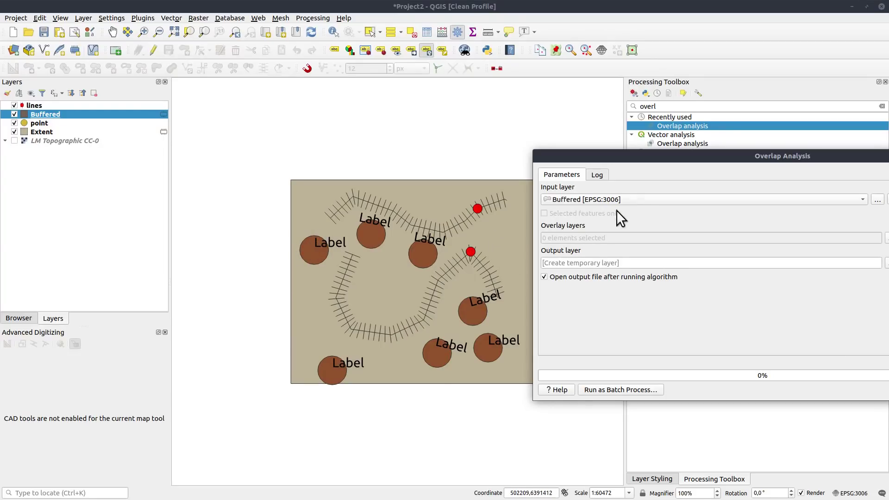
drag(644, 158, 538, 125)
- Run the overlap analysis with Extent as the input layer and Buffered as the only overlay layer, output to a temporary layer
click(566, 168)
click(543, 183)
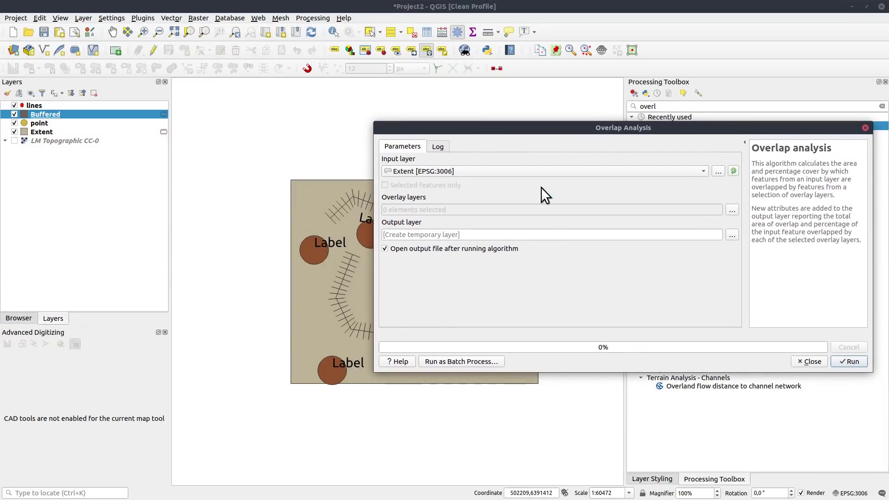
click(732, 210)
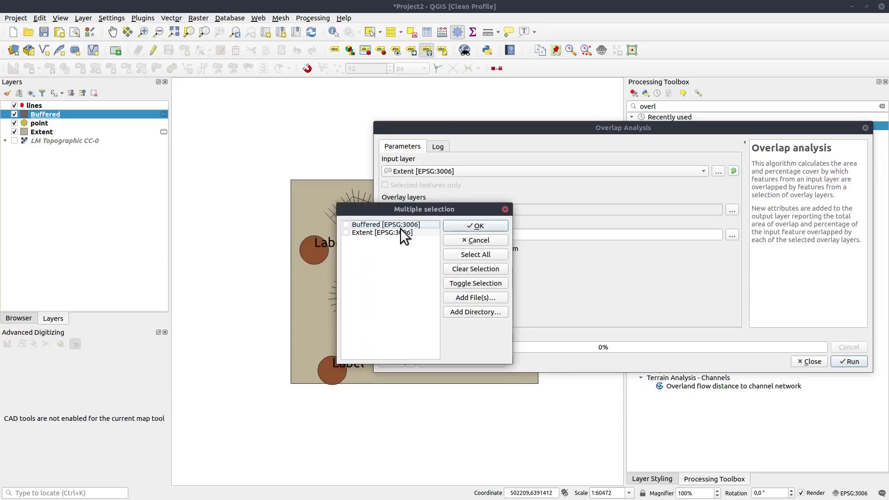
click(344, 224)
click(478, 228)
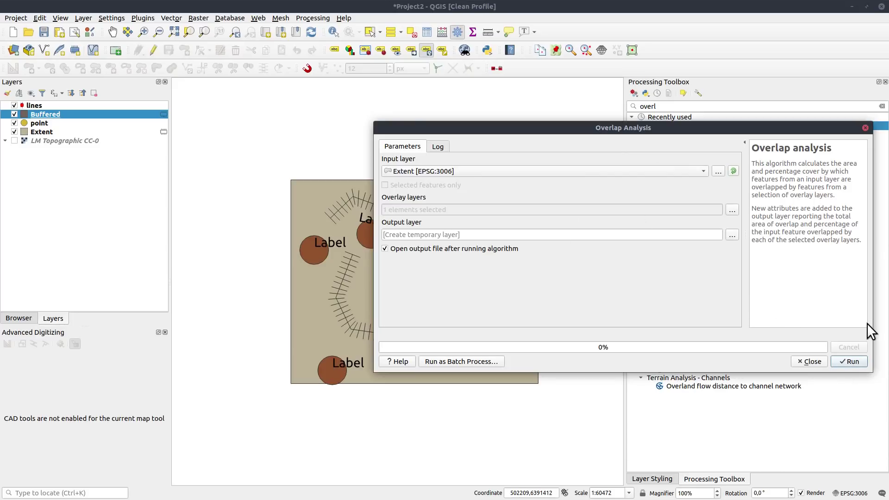
click(852, 361)
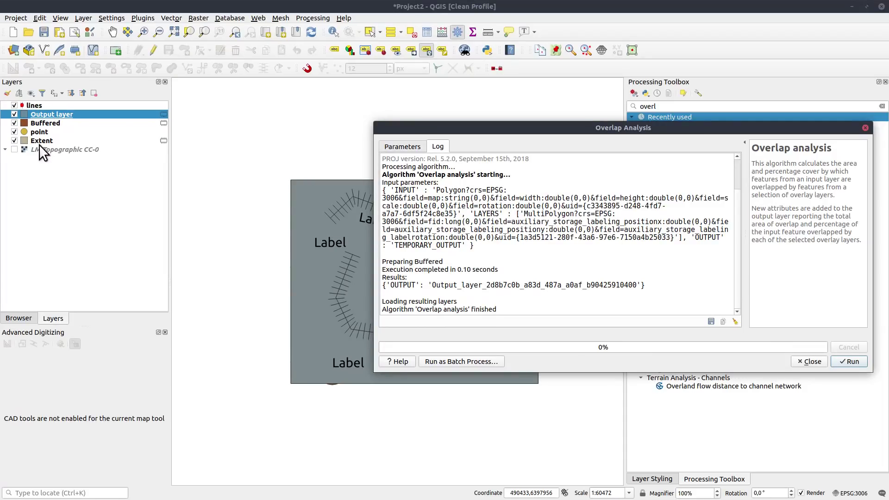
- Examine the Buffered_area and Buffered_pc columns in the output layer's attribute table, widening them to read the full values
right_click(48, 115)
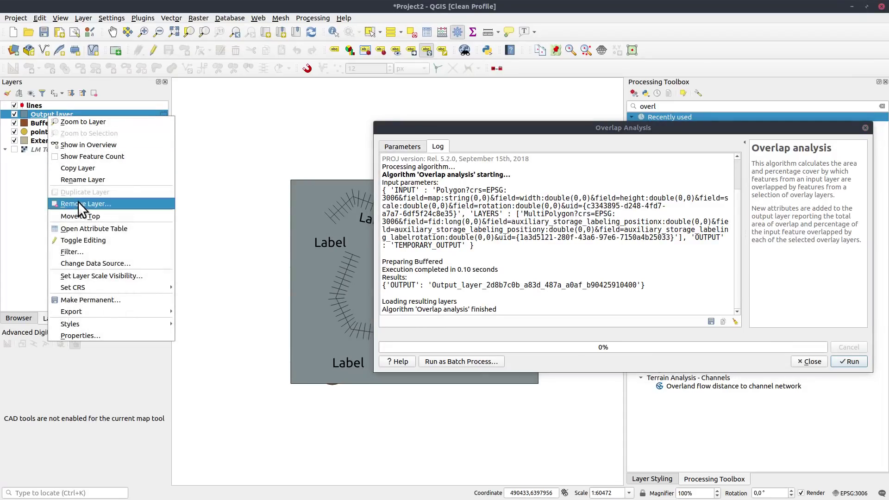
click(87, 225)
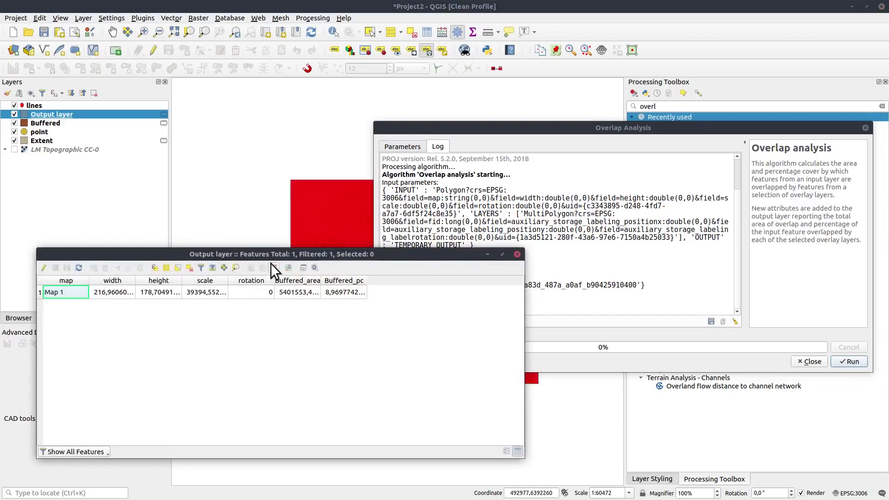
drag(321, 280, 448, 280)
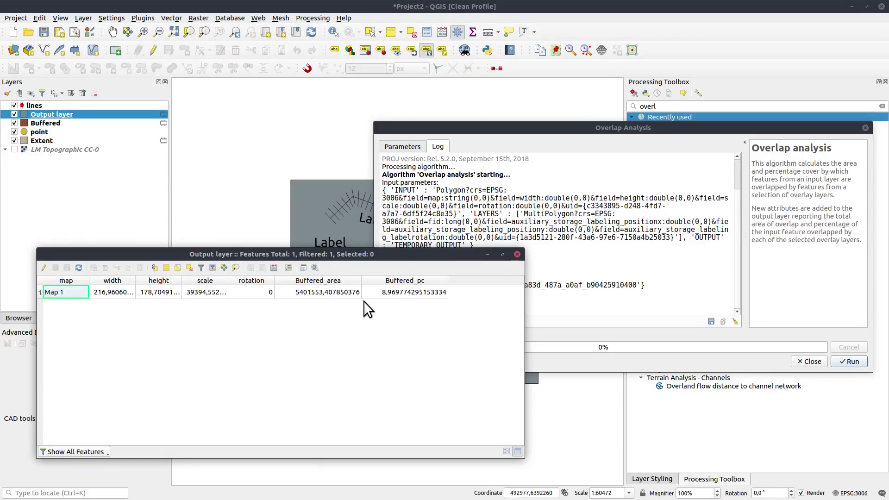
click(324, 292)
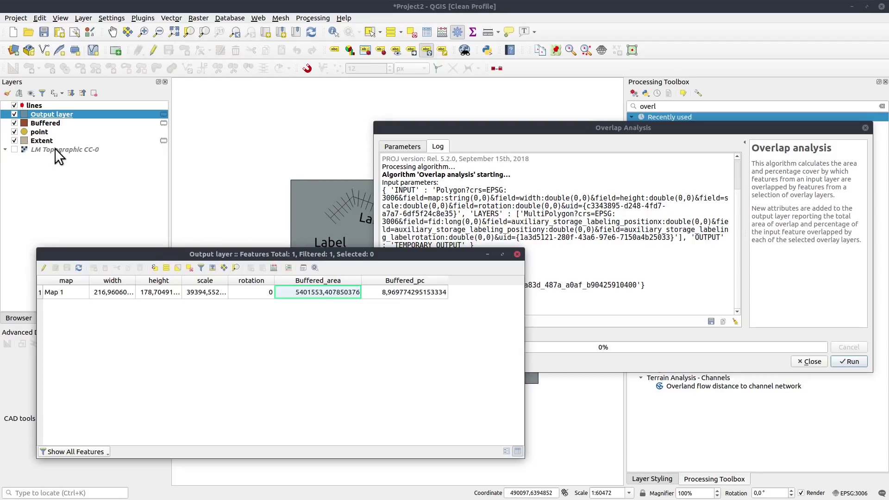
click(517, 254)
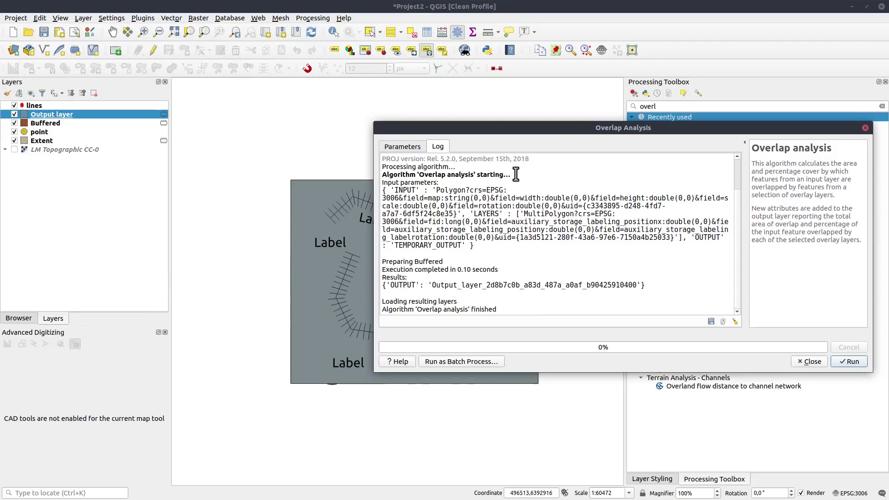
- Run the overlap analysis again with Buffered as the input layer and only Extent as the overlay layer
click(401, 147)
click(654, 171)
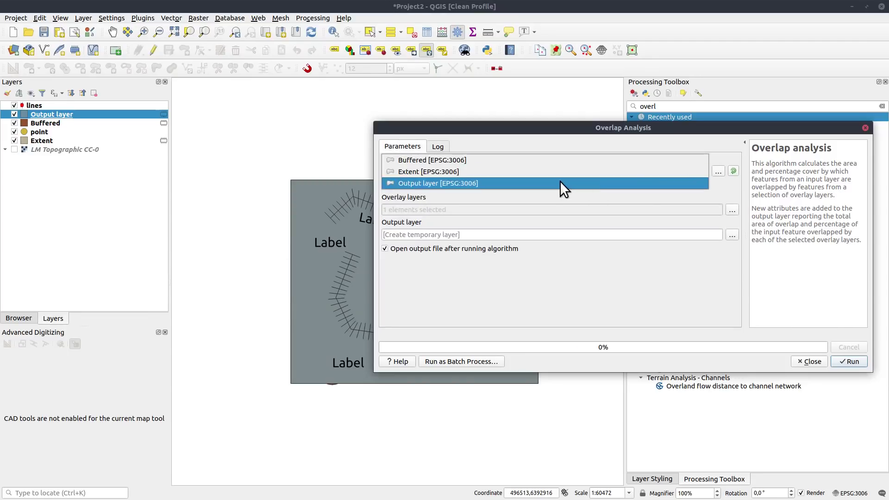
click(527, 161)
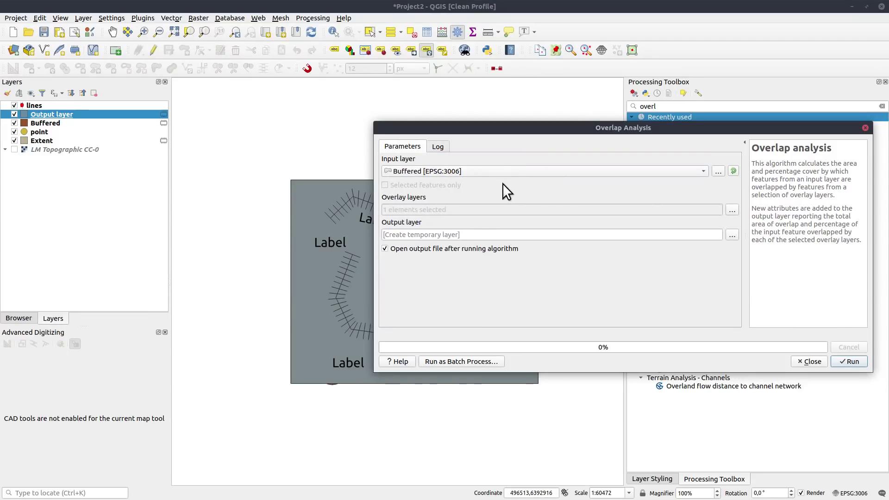
click(731, 210)
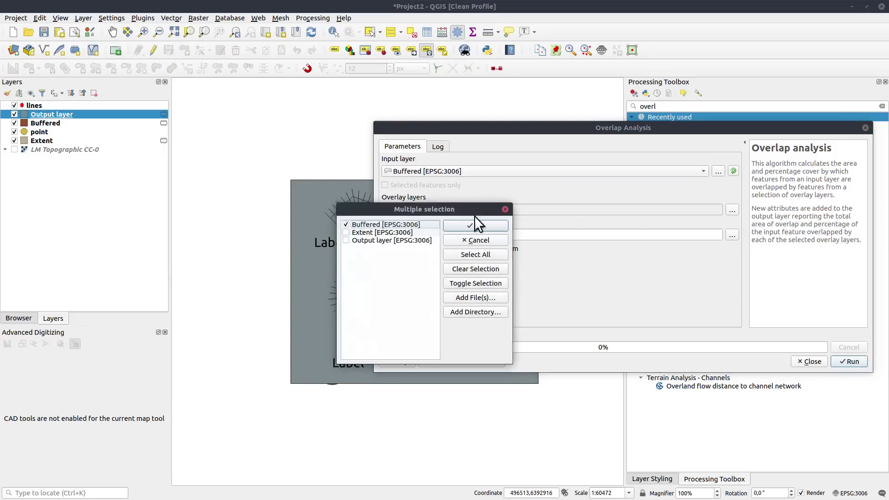
click(346, 224)
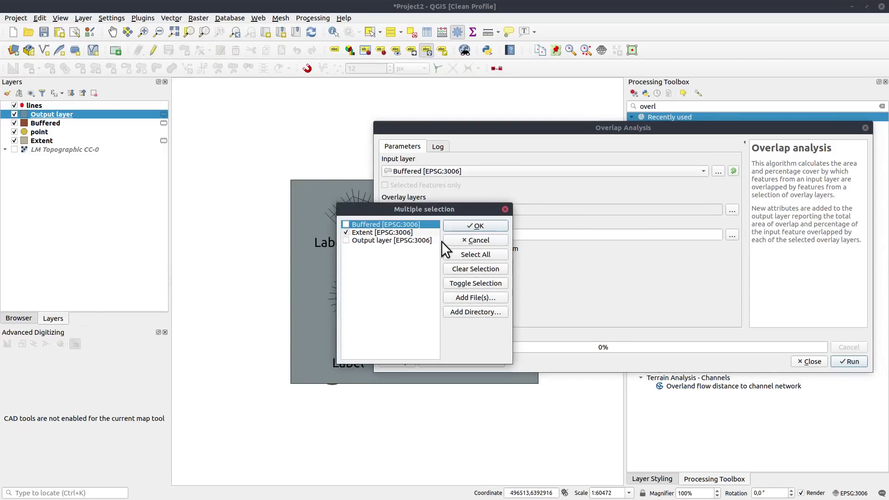
click(474, 225)
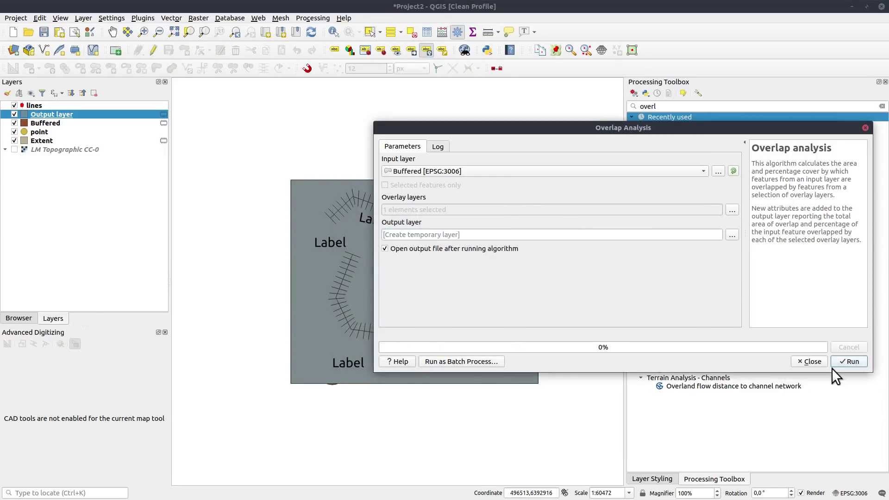
click(852, 363)
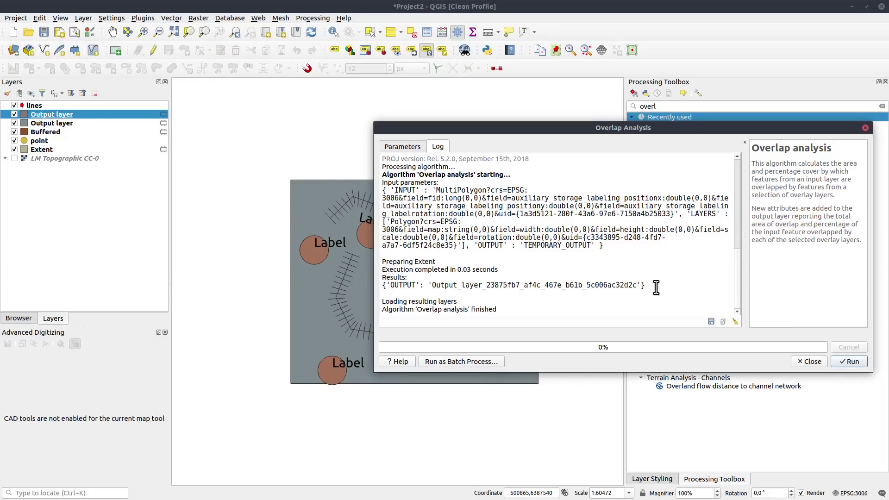
- Examine the Extent_pc values of the individual buffers in the newest output layer's attribute table
right_click(52, 113)
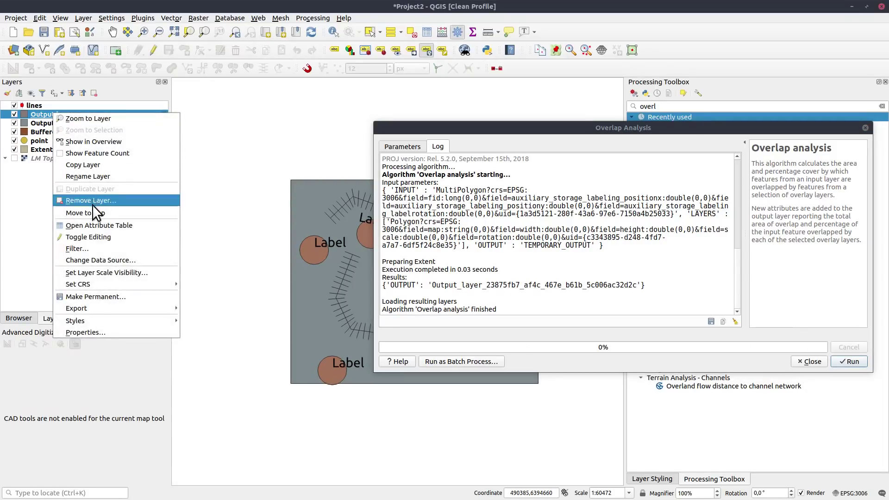
click(93, 225)
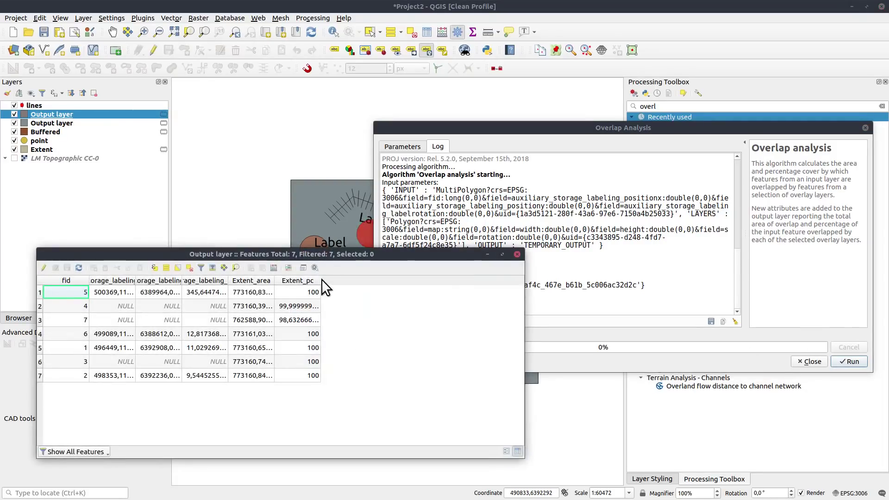
drag(321, 281, 369, 280)
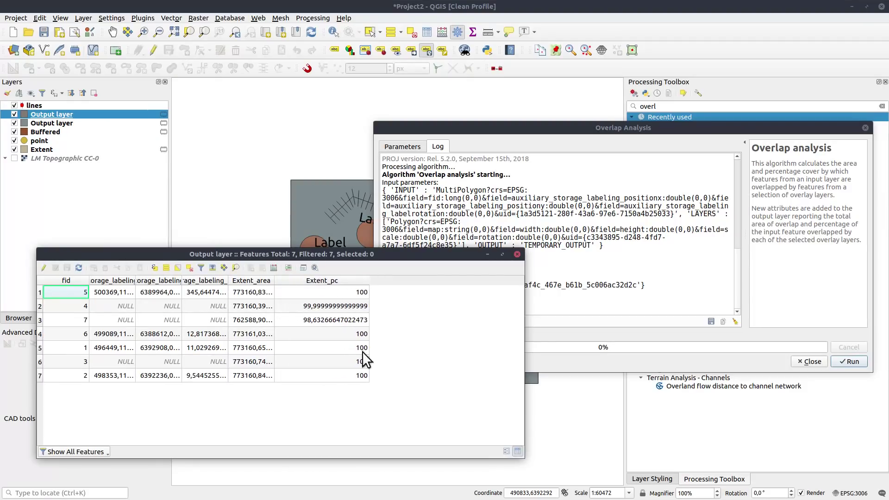
click(323, 305)
click(307, 324)
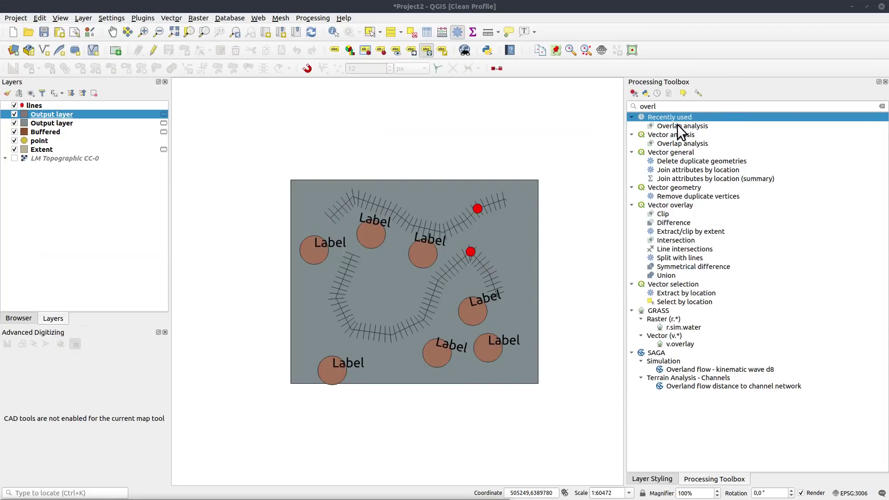
- Reopen Overlap analysis as a batch process
double_click(684, 126)
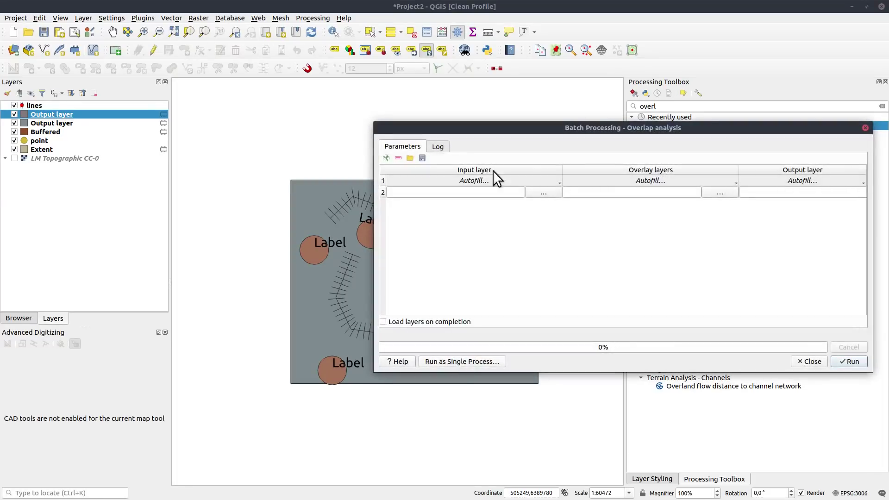
drag(530, 127, 357, 153)
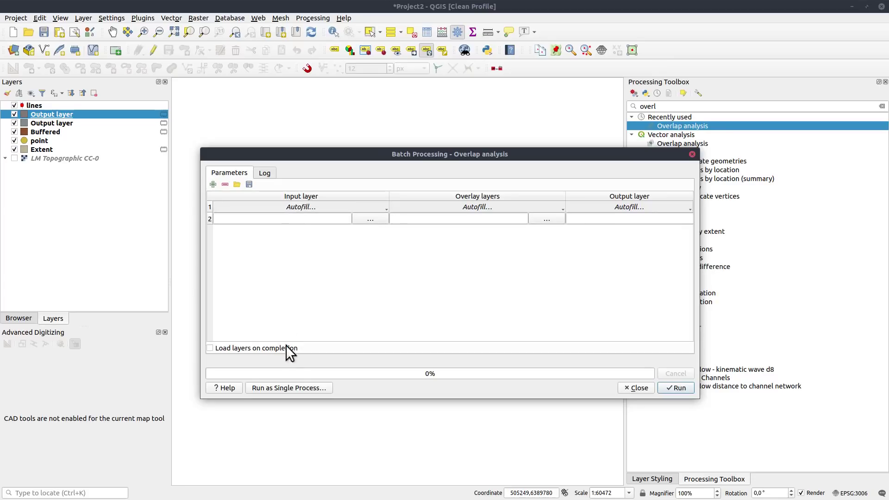
click(249, 220)
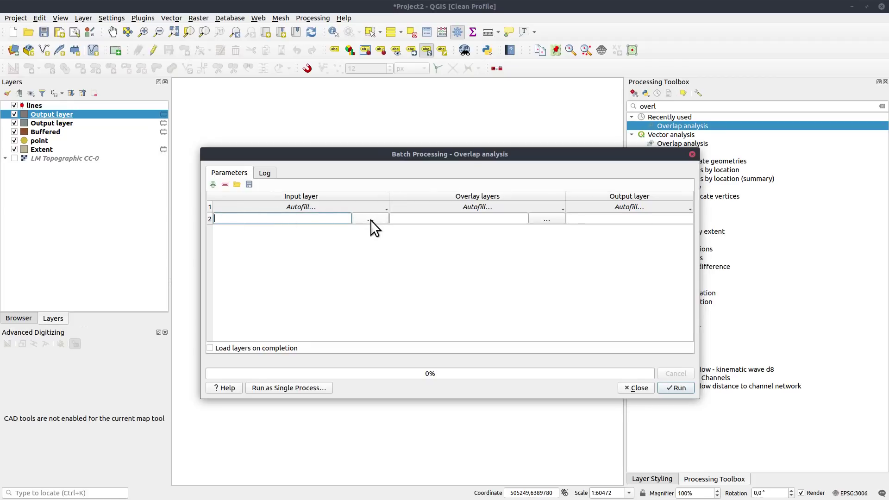
- Autofill the batch input layers with all *.shp files found in the NVDB_vagdata_transportplanering folder
click(382, 207)
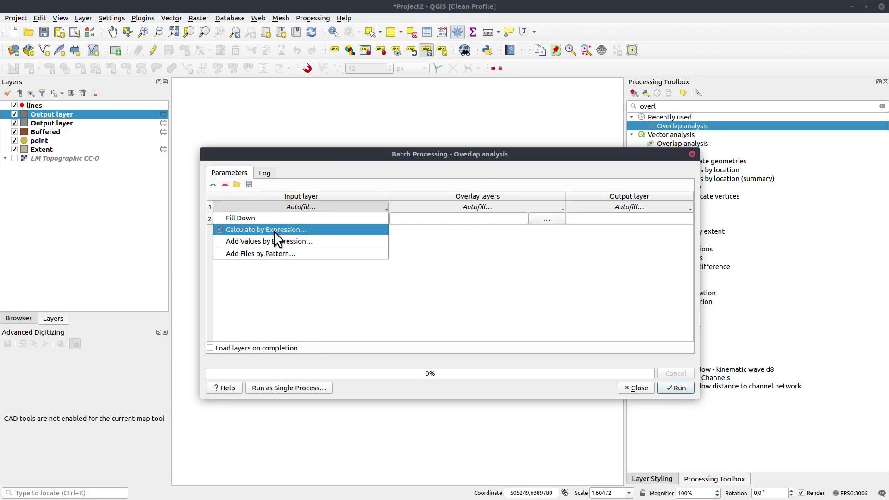
click(277, 255)
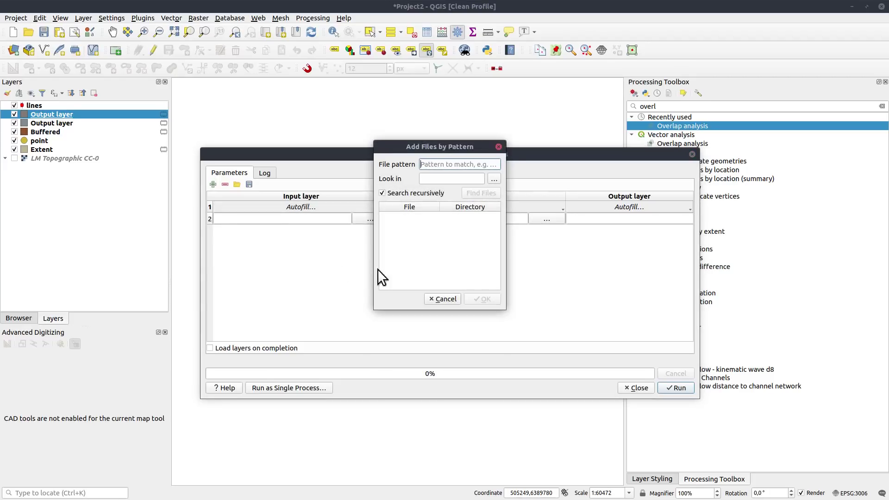
click(493, 179)
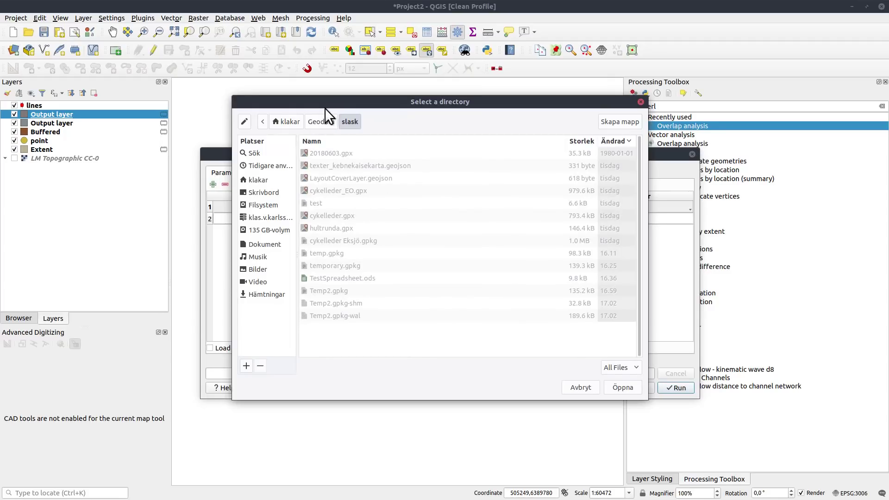
click(319, 122)
double_click(332, 251)
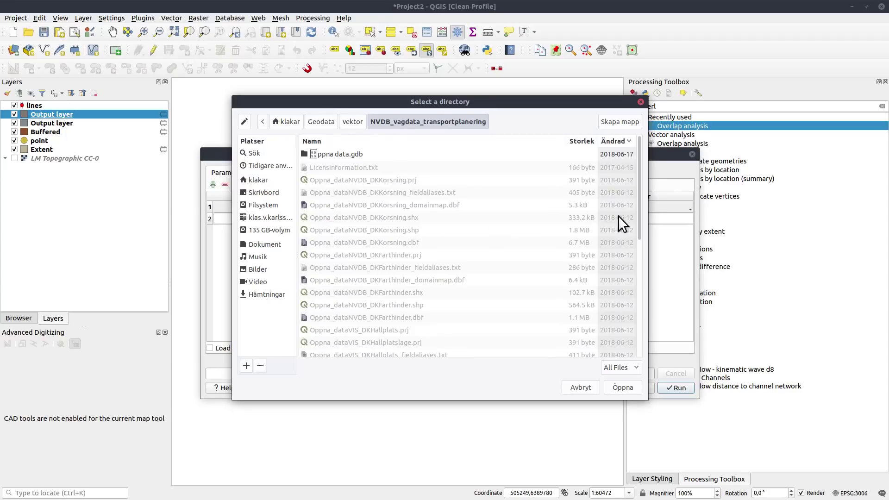
click(623, 388)
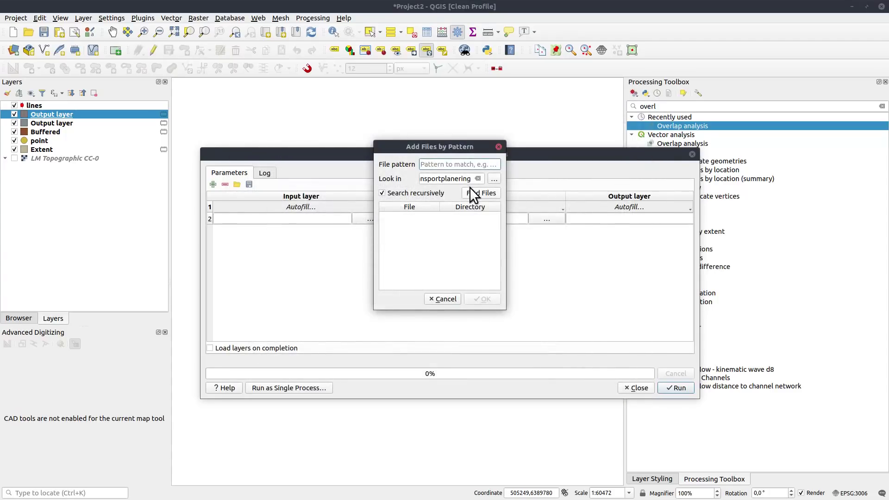
text(*.shp)
click(475, 191)
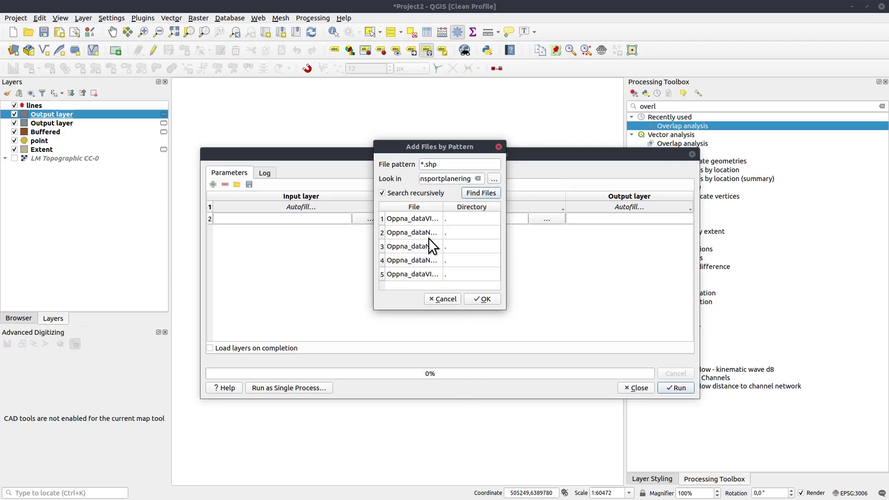
drag(499, 304, 656, 328)
click(631, 316)
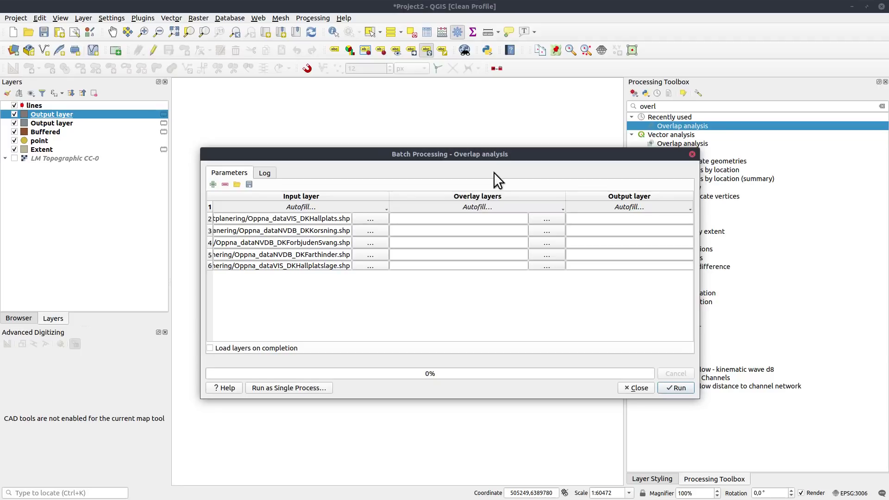
- Set the open Extent layer as the overlay layer for the first shapefile in the batch
click(541, 217)
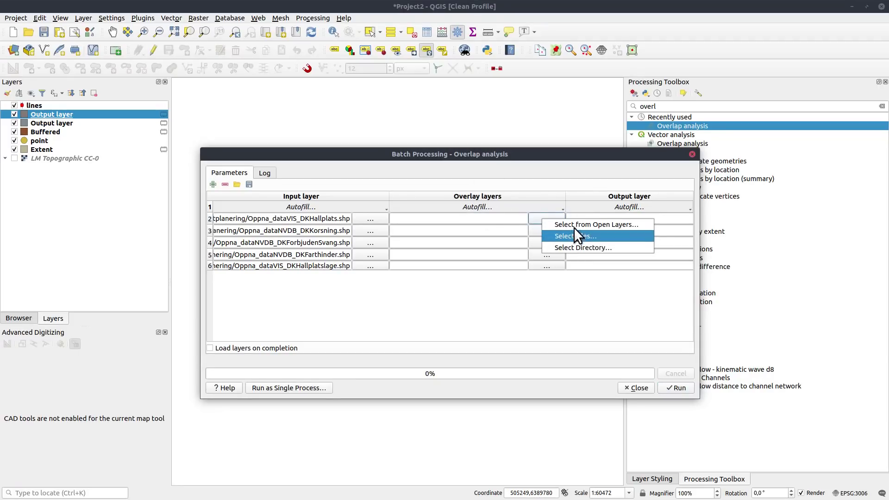
click(574, 225)
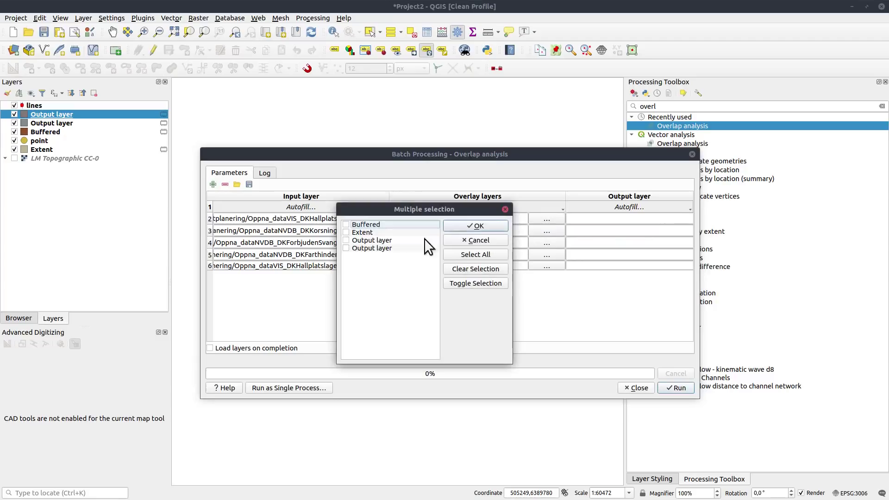
click(347, 232)
click(455, 225)
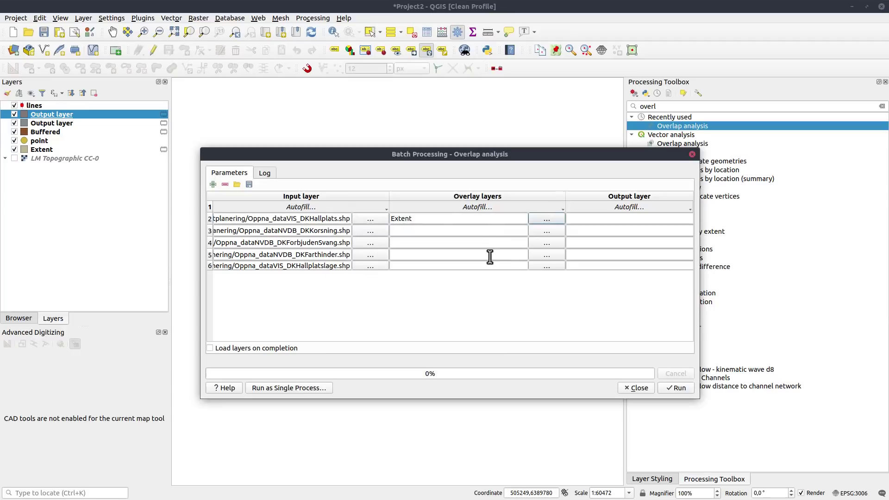
- Try to fill the Extent overlay down to the remaining batch rows, and leave Overlap analysis without running it
click(466, 207)
click(464, 216)
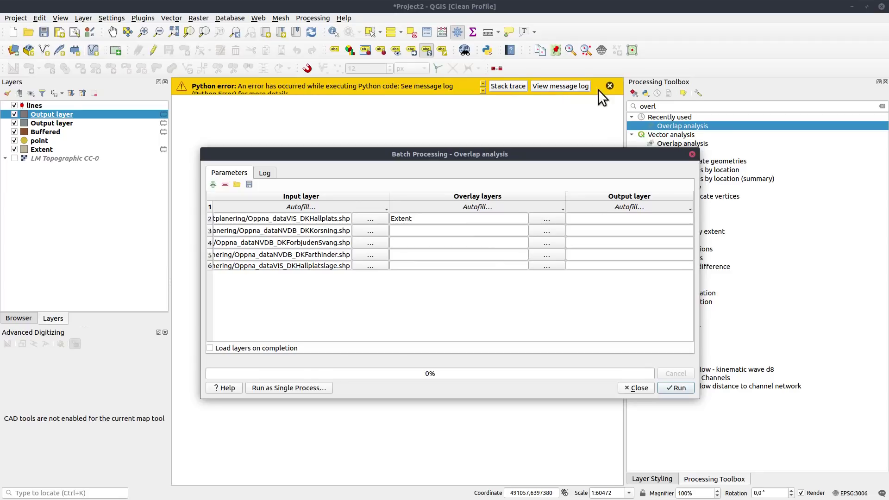
click(609, 86)
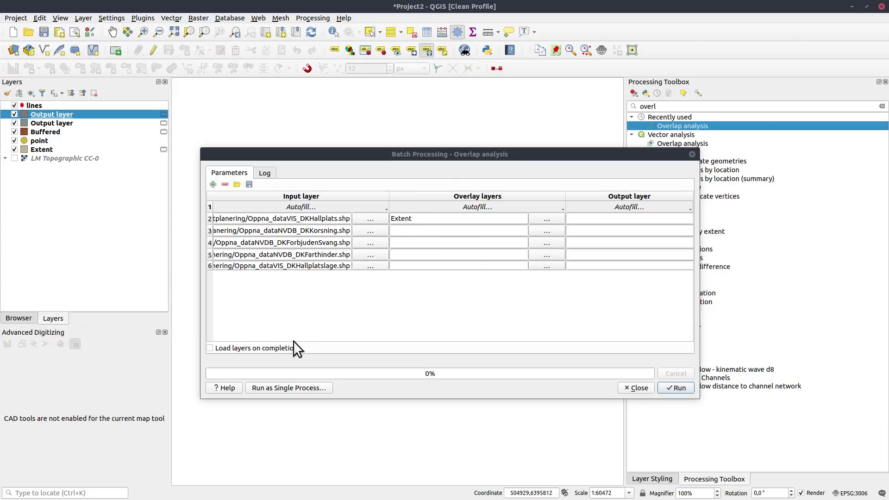
click(297, 386)
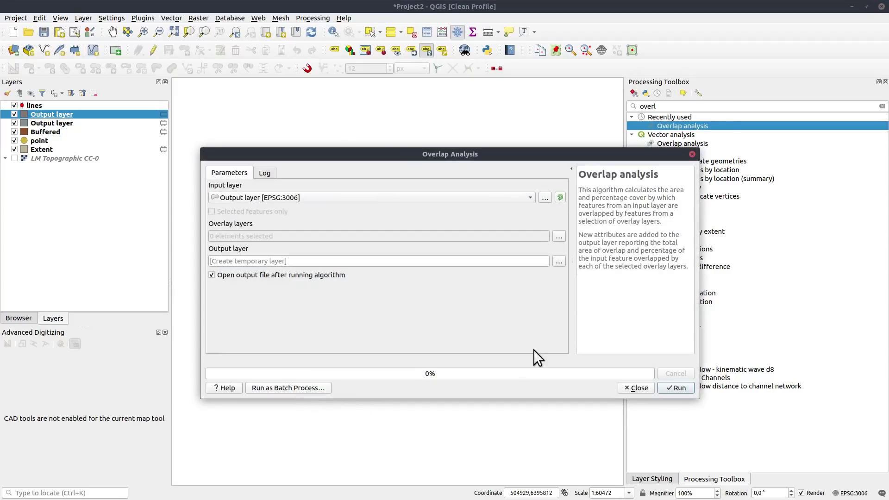
click(633, 388)
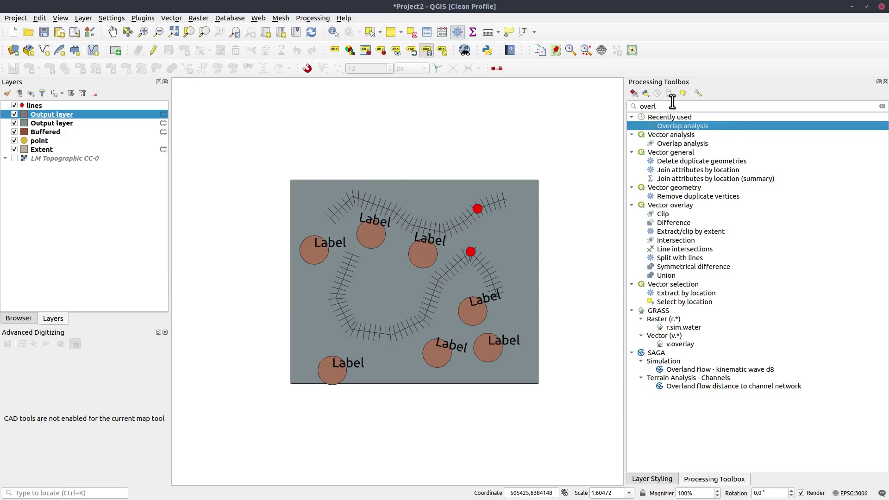
- Search the processing tools for "raster and", and clear the search to show the full tool list
key(ctrl+alt+t)
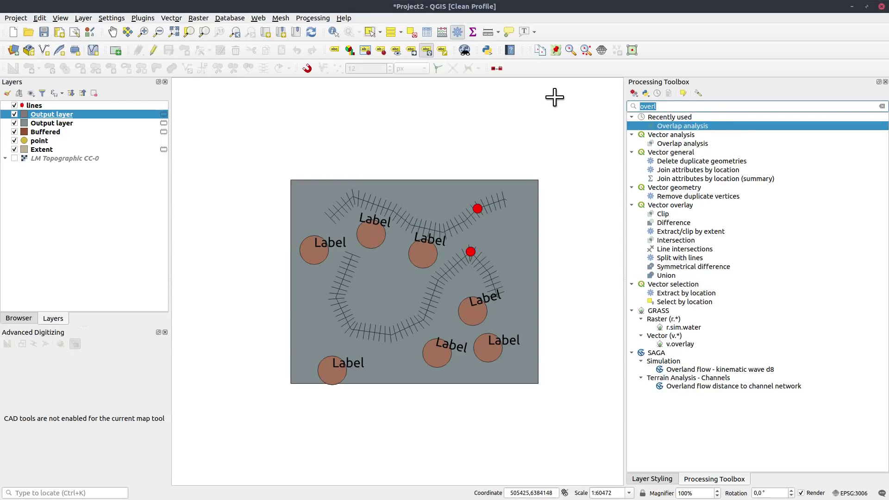
text(raster)
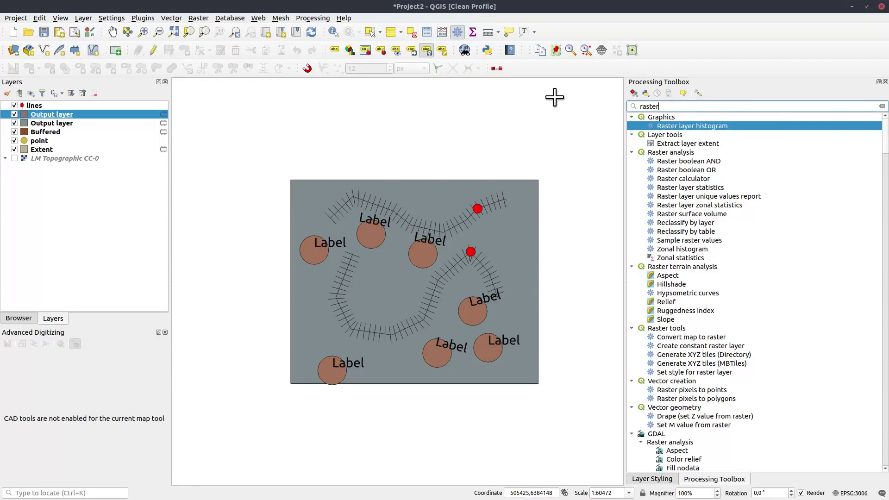
text( and)
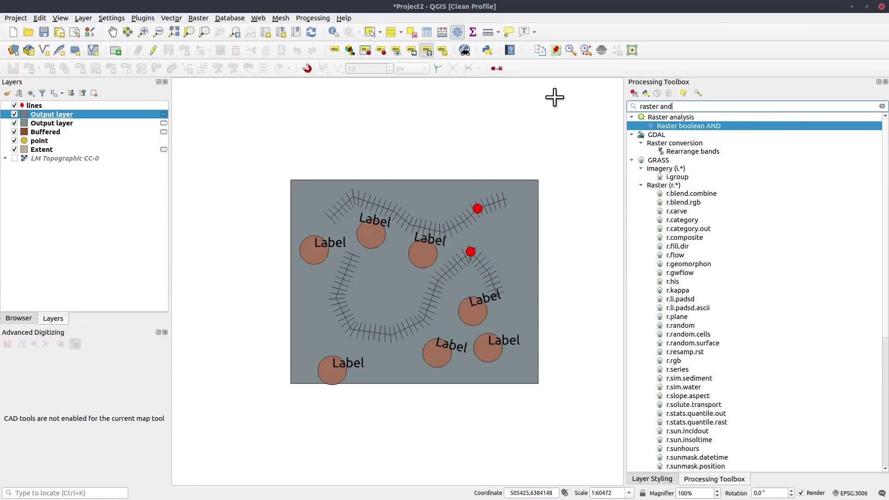
click(651, 117)
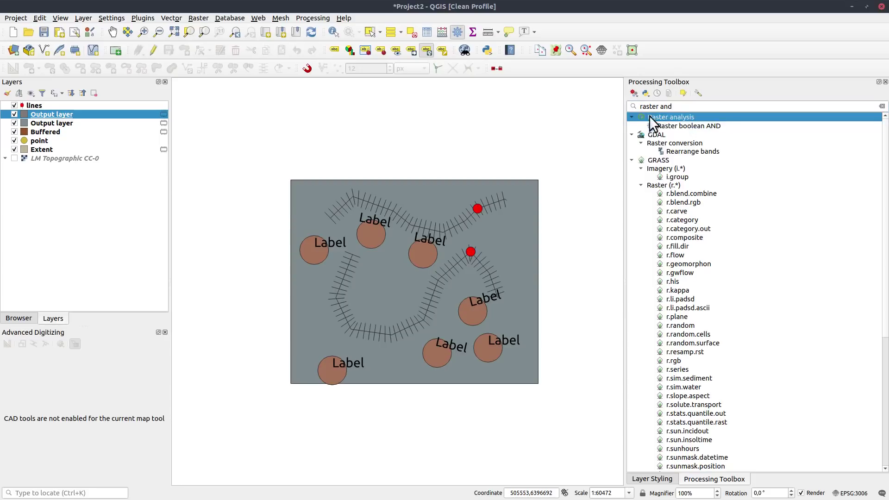
click(882, 106)
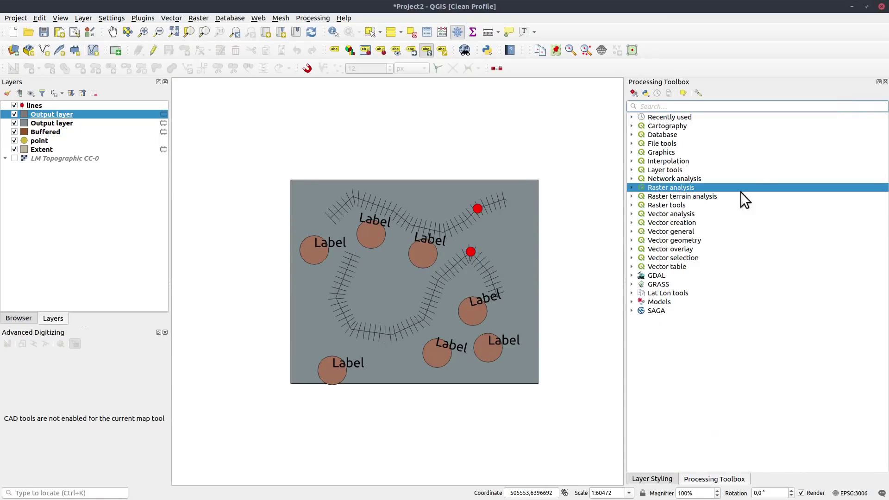
- Examine the parameters and descriptions of the Raster boolean AND and Raster boolean OR tools under Raster analysis
click(631, 187)
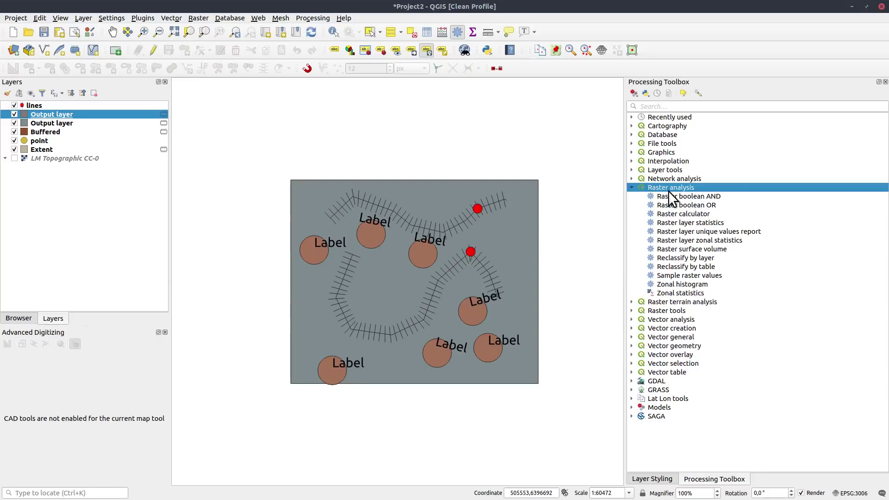
double_click(669, 195)
drag(549, 156, 430, 186)
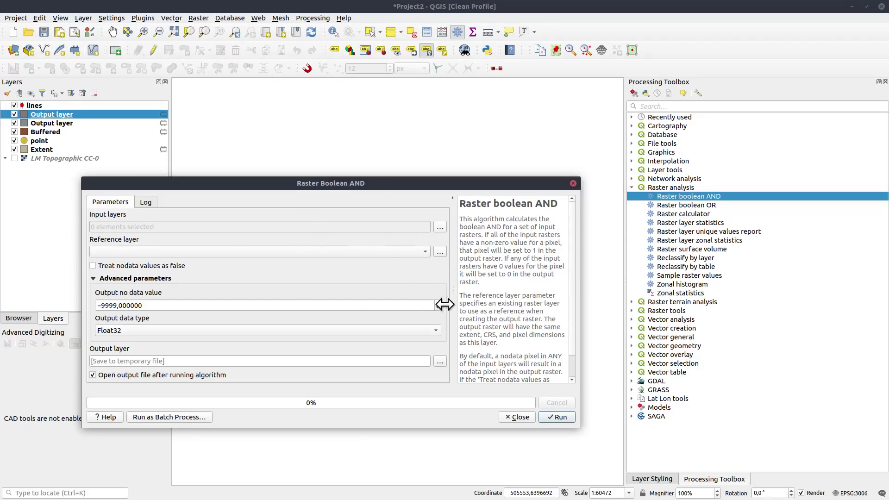
click(519, 417)
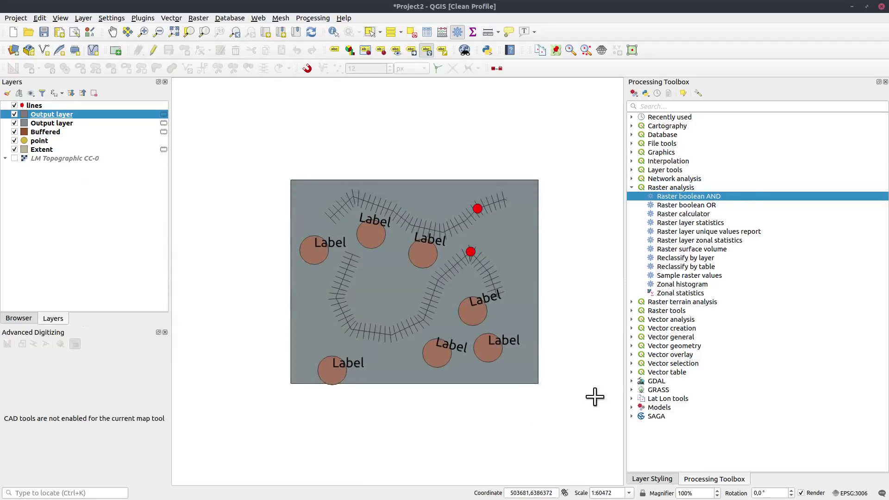
double_click(698, 205)
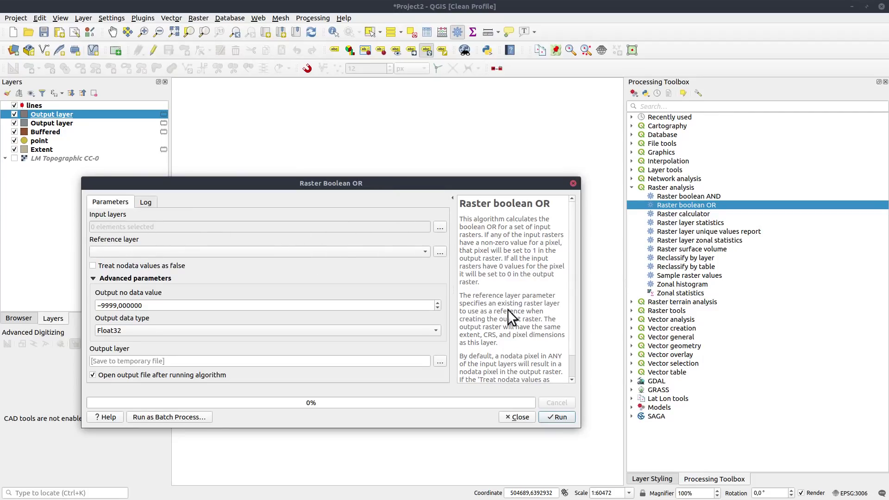
click(523, 419)
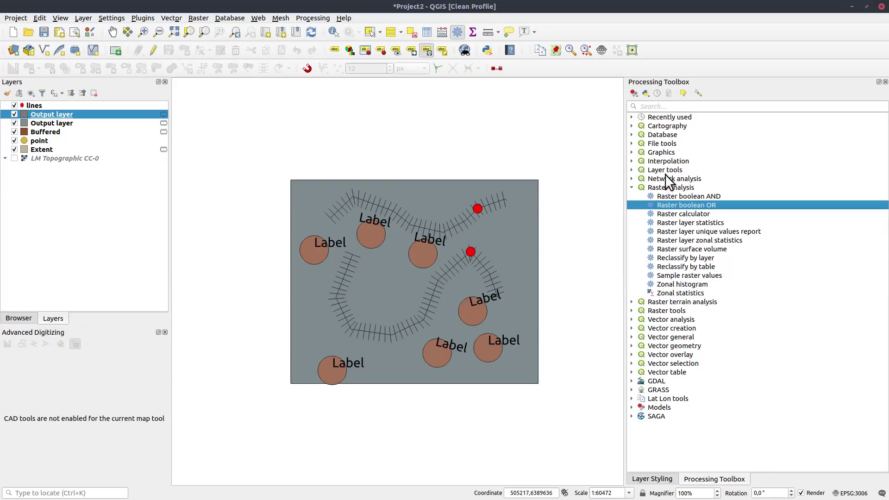
- Search for "join" and examine the Join attributes by nearest parameters, including the copyable layer 2 fields, maximum neighbors and distance
click(669, 106)
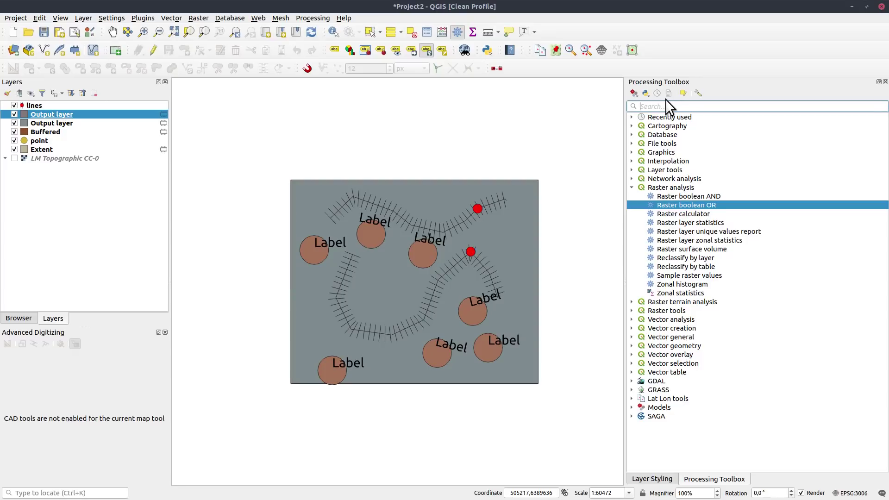
text(join)
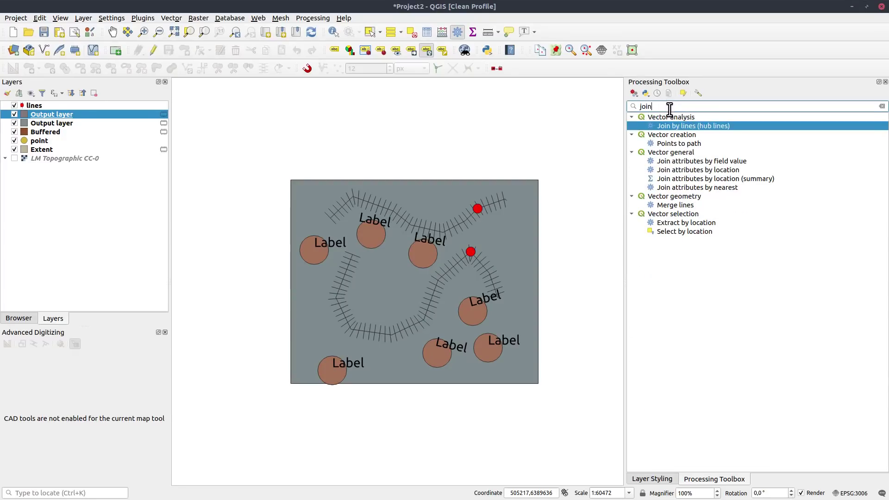
double_click(710, 187)
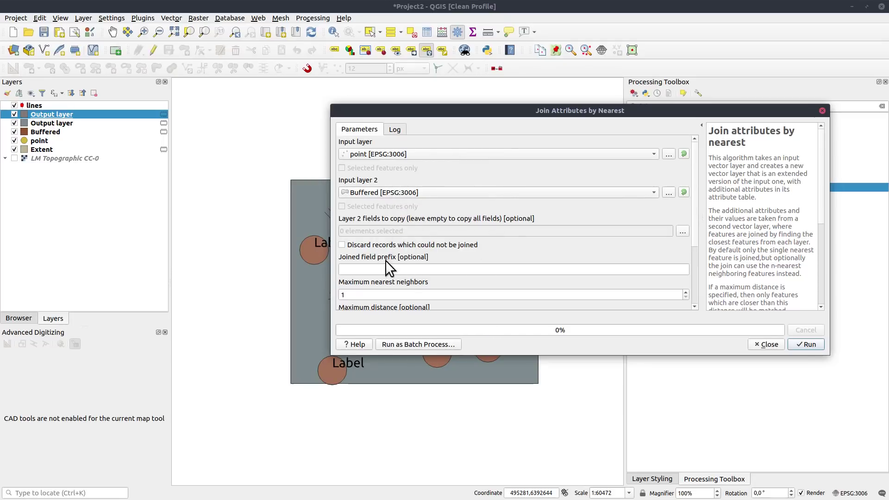
click(682, 231)
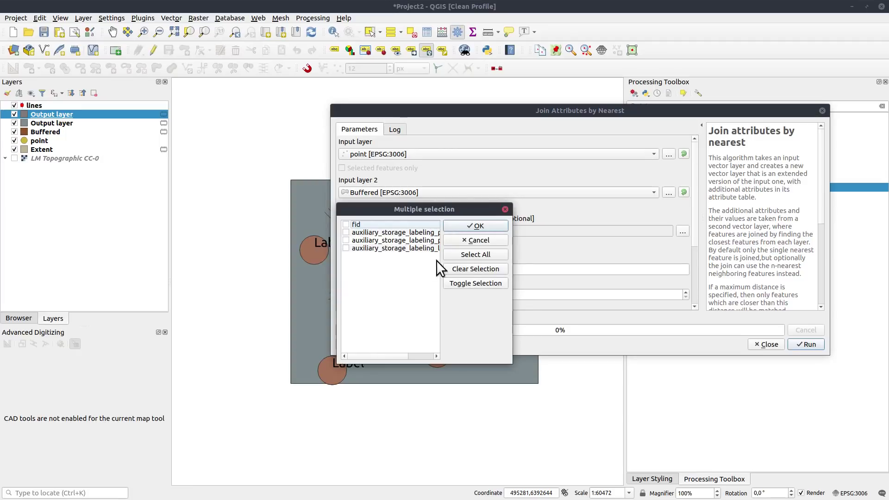
click(490, 238)
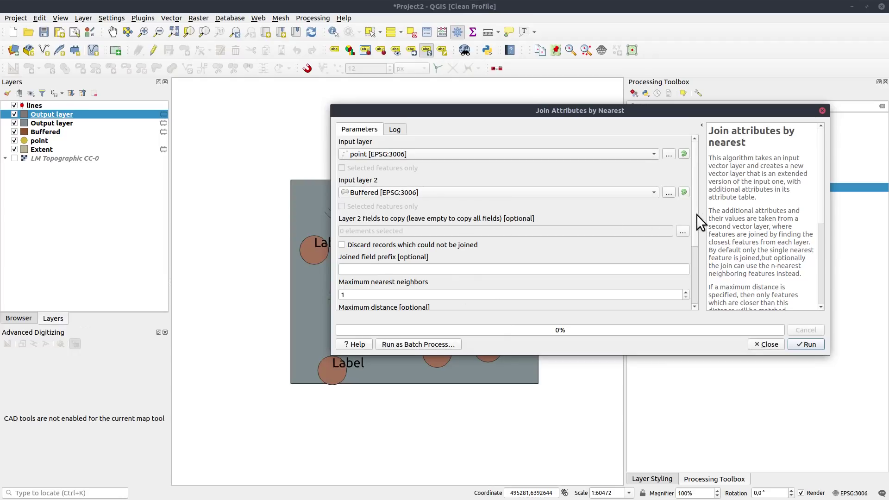
drag(696, 216, 702, 285)
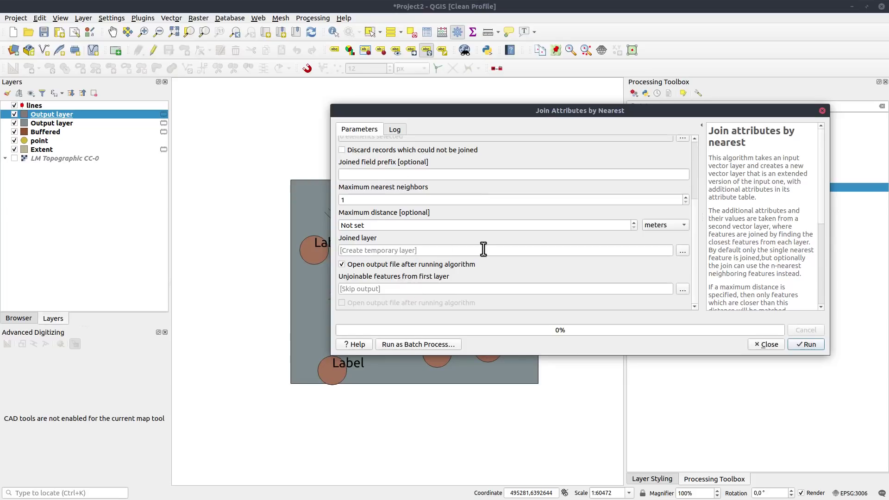
key(Escape)
- Search the processing tools for "tile" and examine the Generate XYZ tiles (Directory) parameters, including zoom range, DPI, tile format and tile size
click(662, 106)
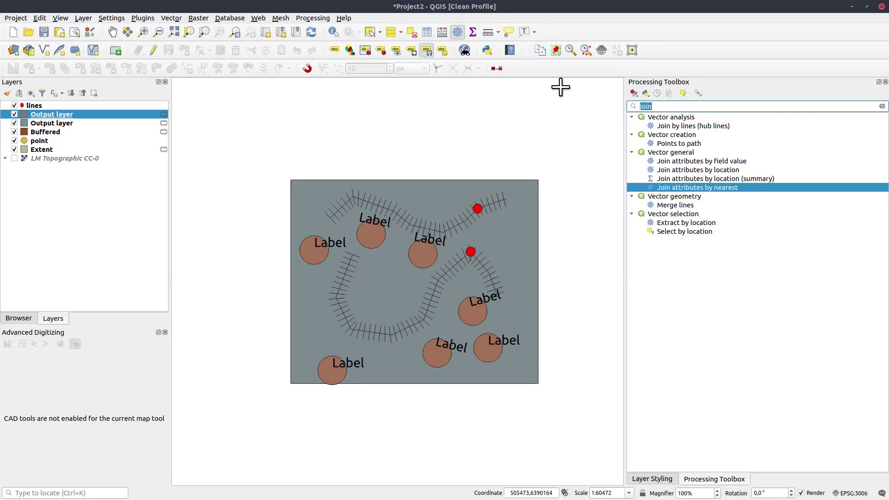
text(tile)
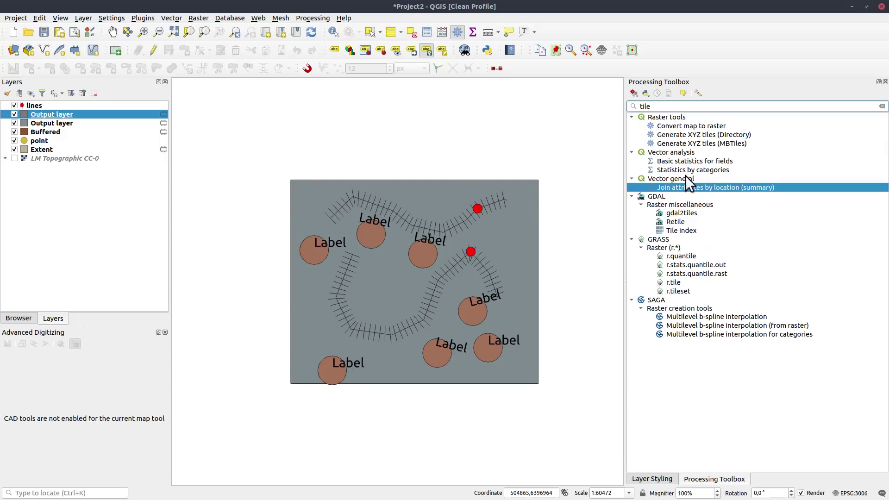
double_click(689, 133)
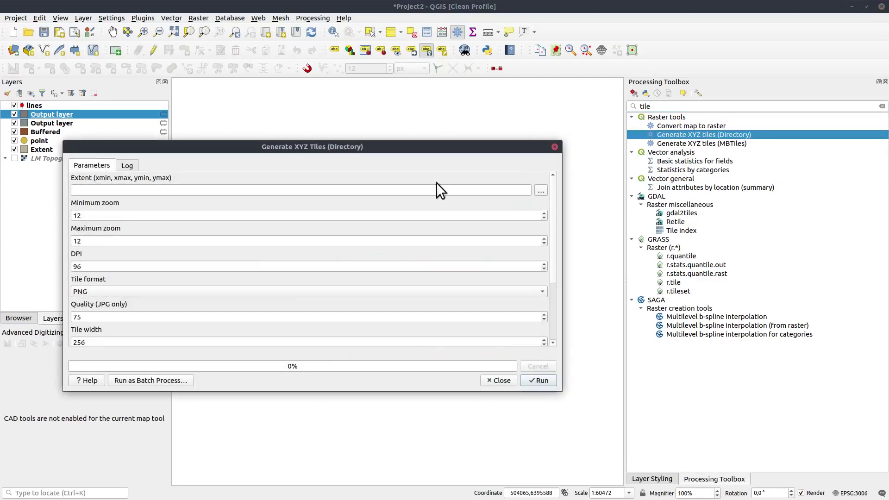
drag(349, 149, 369, 181)
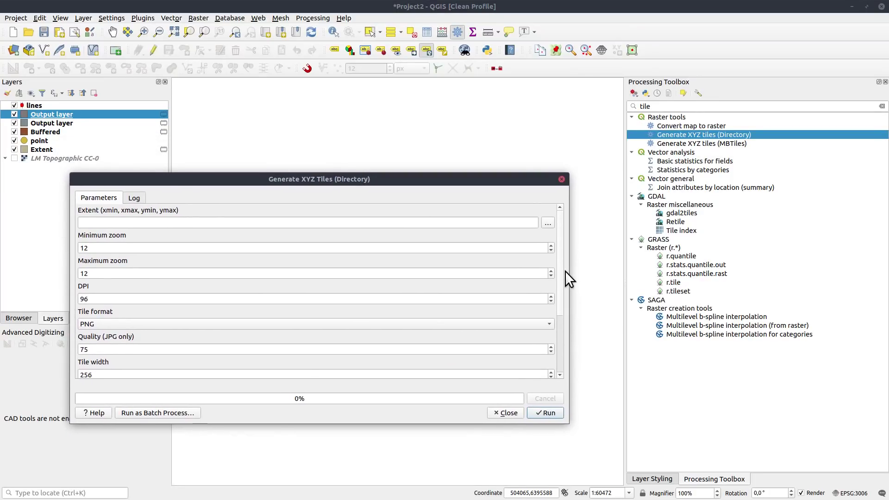
drag(566, 271, 453, 272)
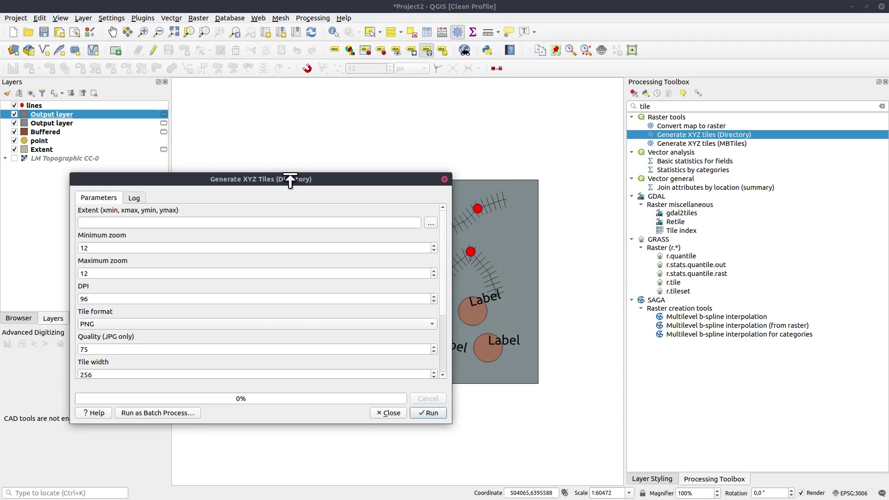
drag(323, 181, 468, 151)
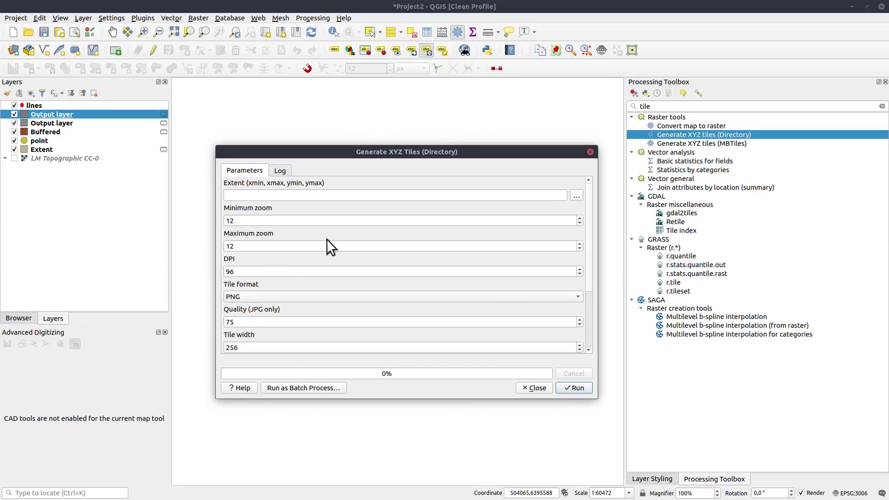
drag(398, 152, 380, 161)
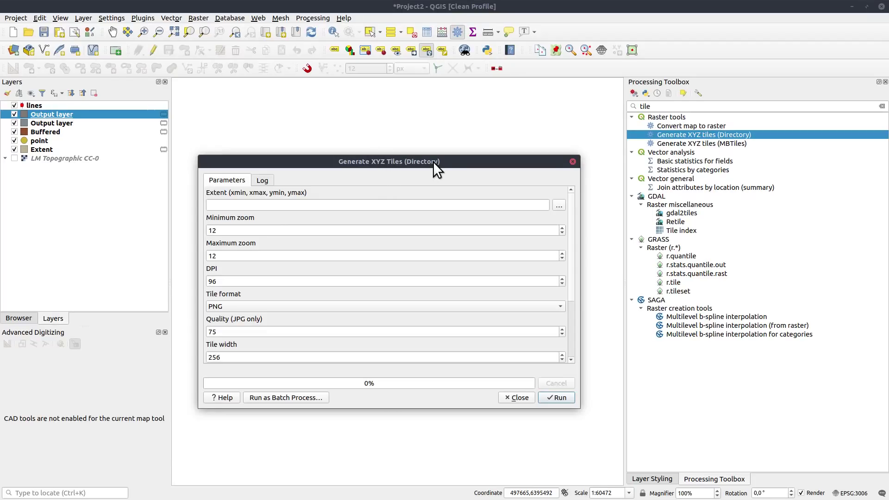
drag(372, 161, 375, 193)
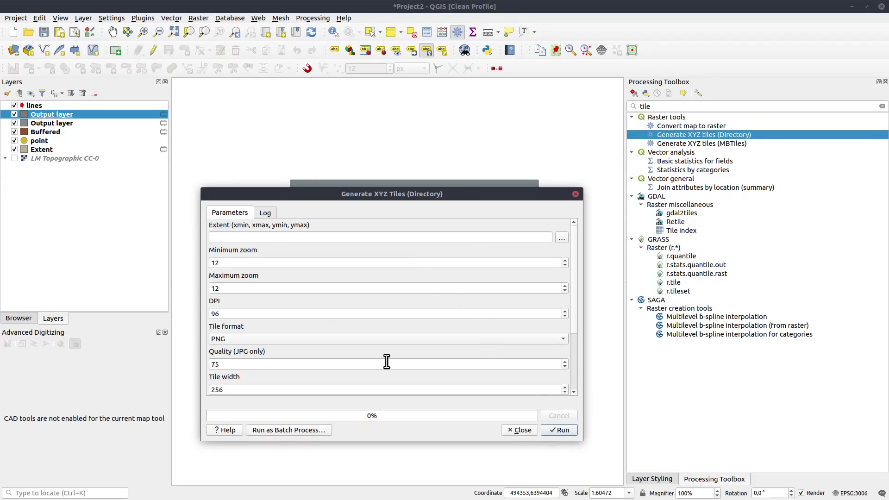
scroll(577, 311, down, 5)
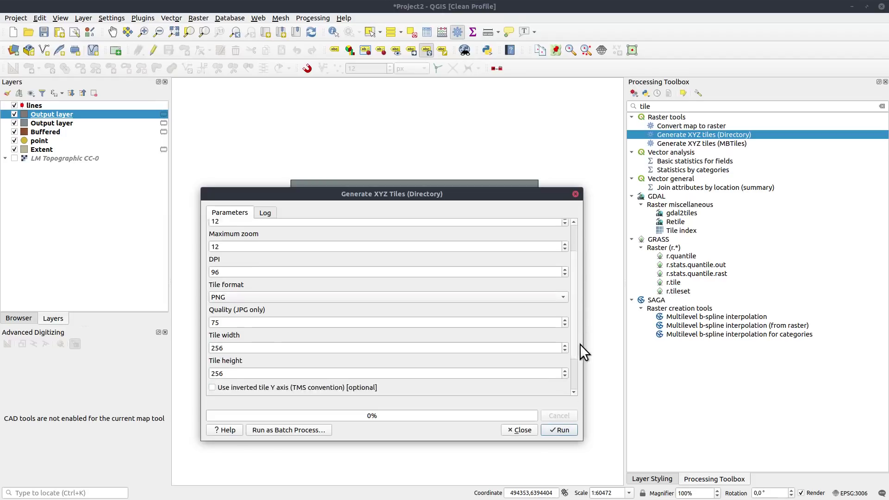
click(521, 429)
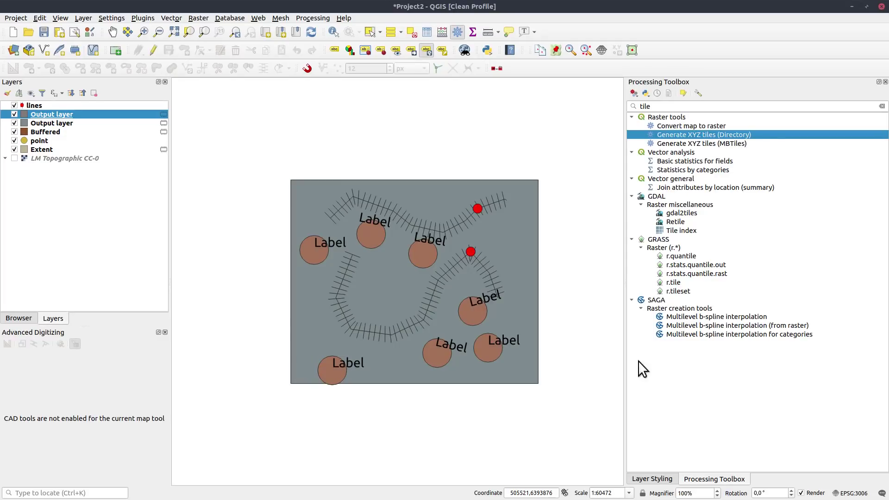
- Create a new processing model and add a model variable named Police_Safety with the value 300
click(634, 93)
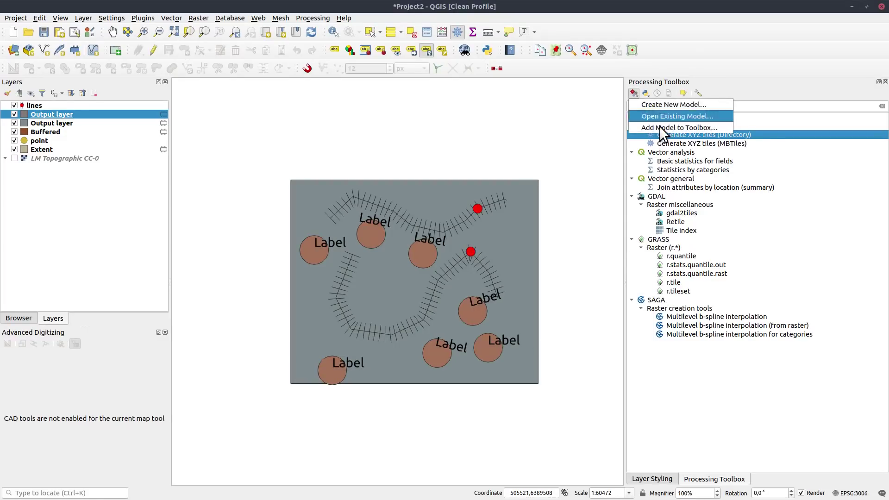
click(670, 104)
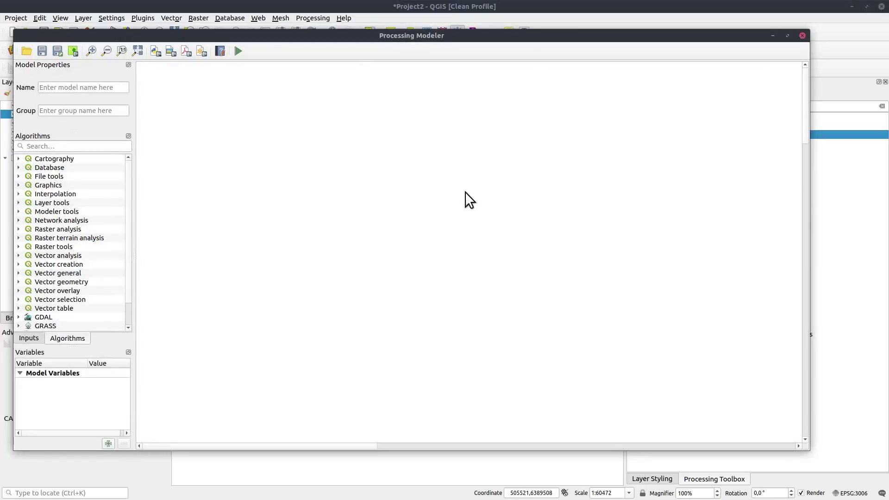
drag(357, 37, 387, 45)
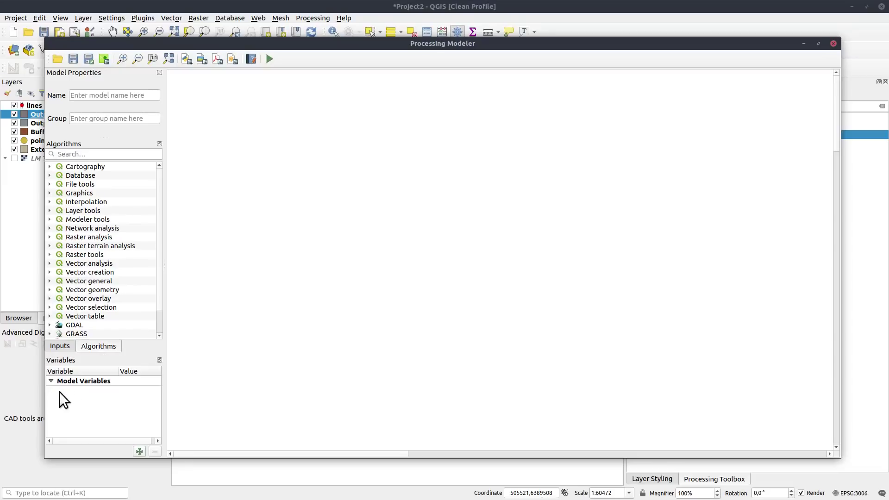
click(137, 451)
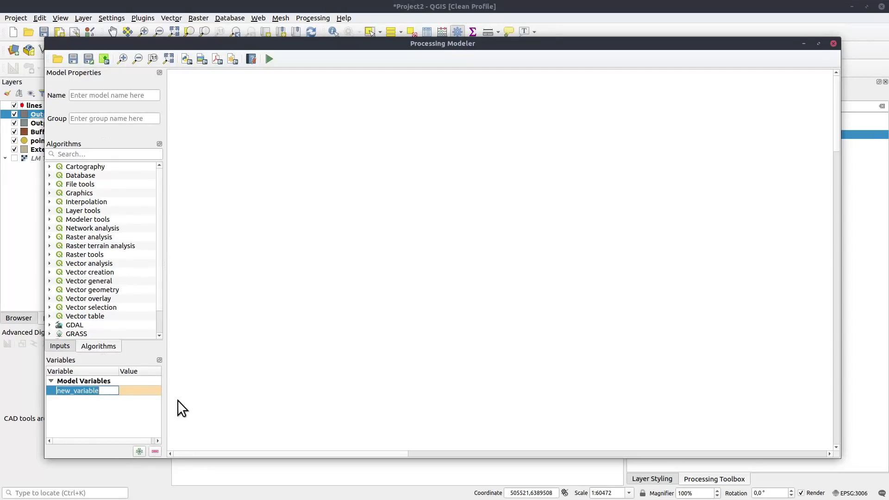
key(BackSpace)
text(cas)
key(BackSpace)
key(BackSpace)
key(BackSpace)
text(Police)
text( Sav)
text(ety)
key(Return)
double_click(136, 390)
text(300)
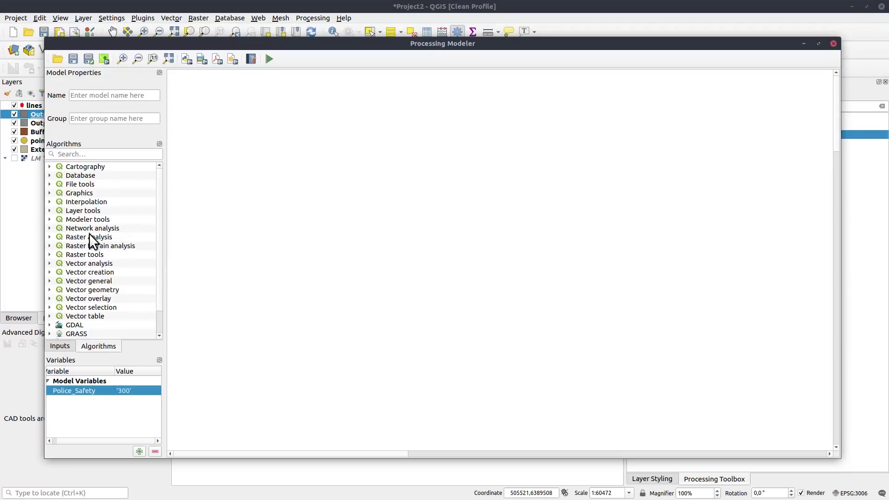
- Try adding a Buffer algorithm with its distance driven by the Police_Safety variable, cancel it, and close the modeler
click(101, 152)
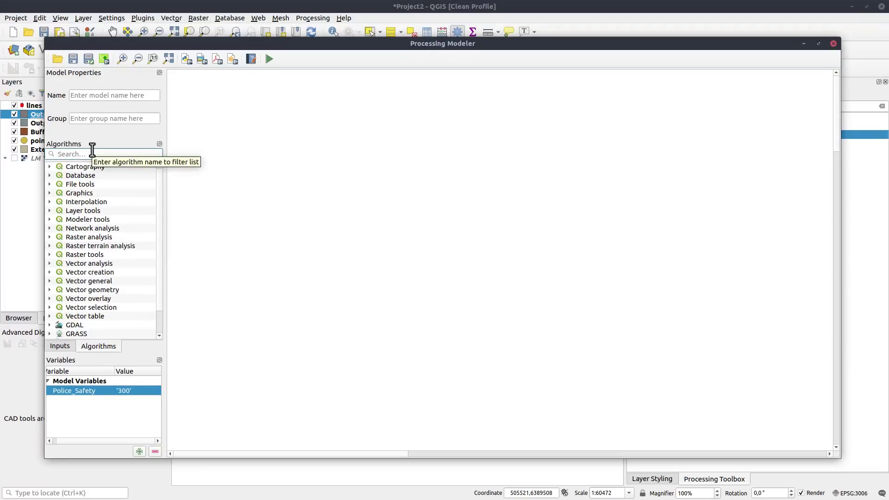
text(buff)
drag(69, 174, 349, 204)
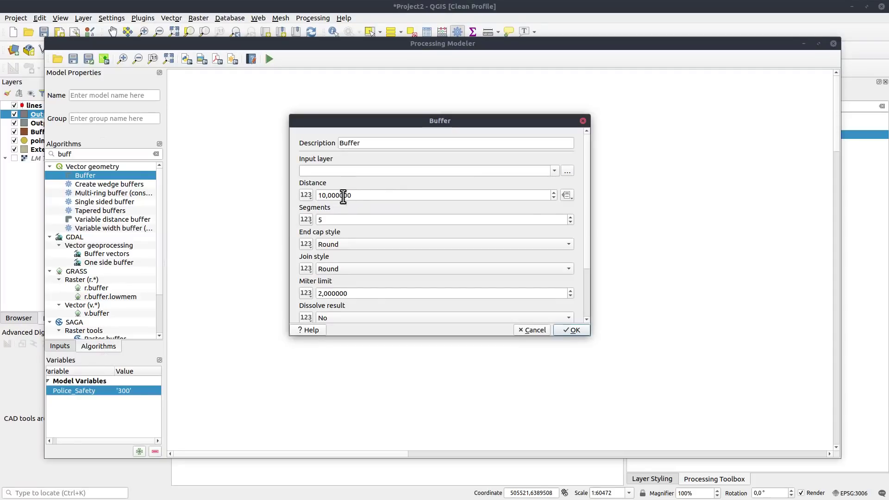
click(567, 195)
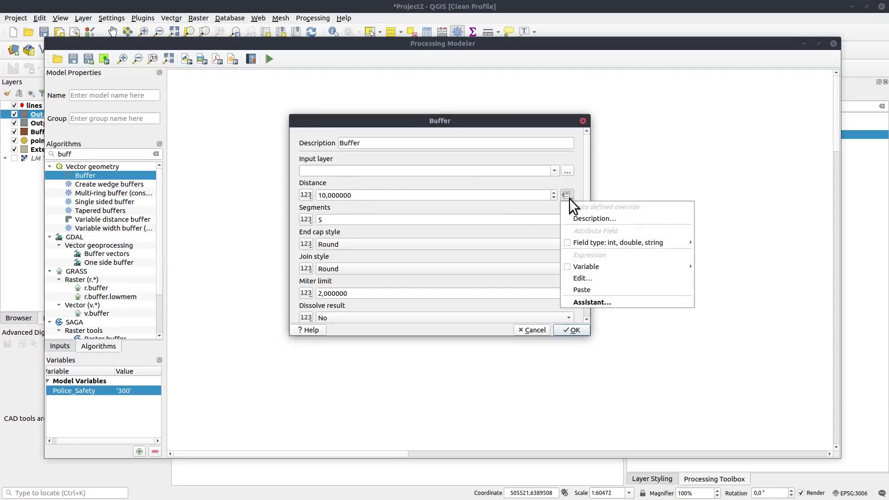
click(597, 278)
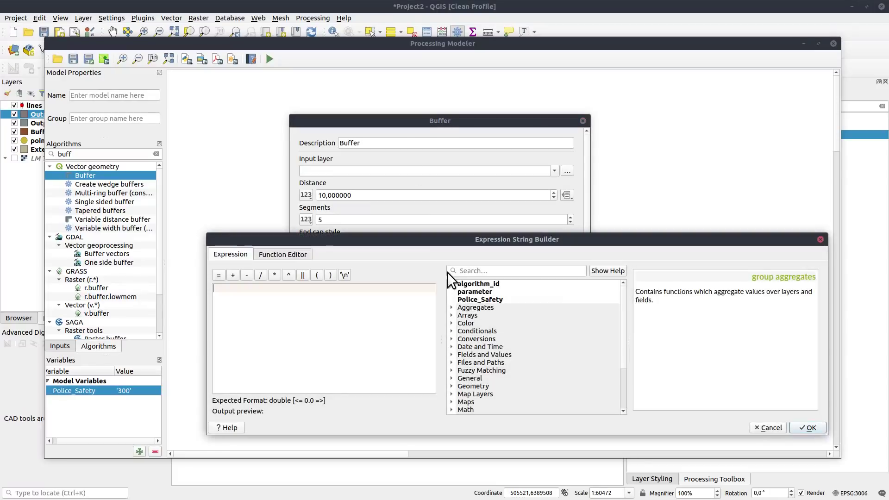
click(480, 300)
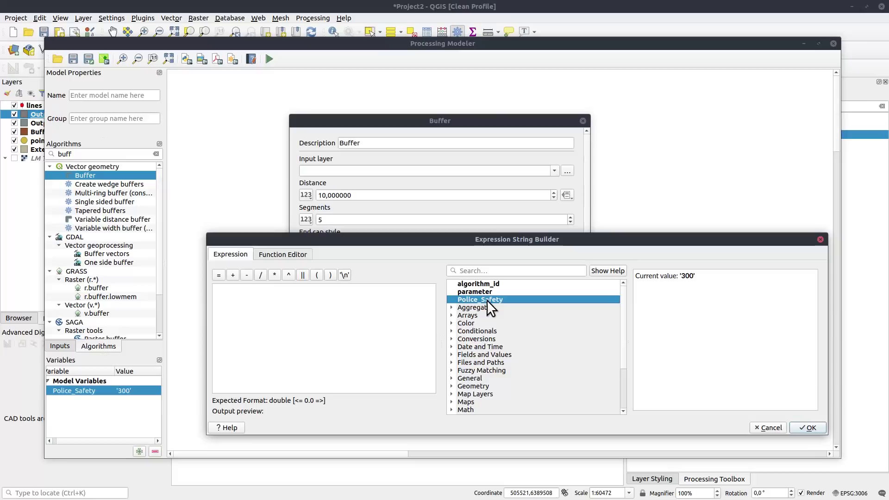
double_click(500, 301)
click(816, 429)
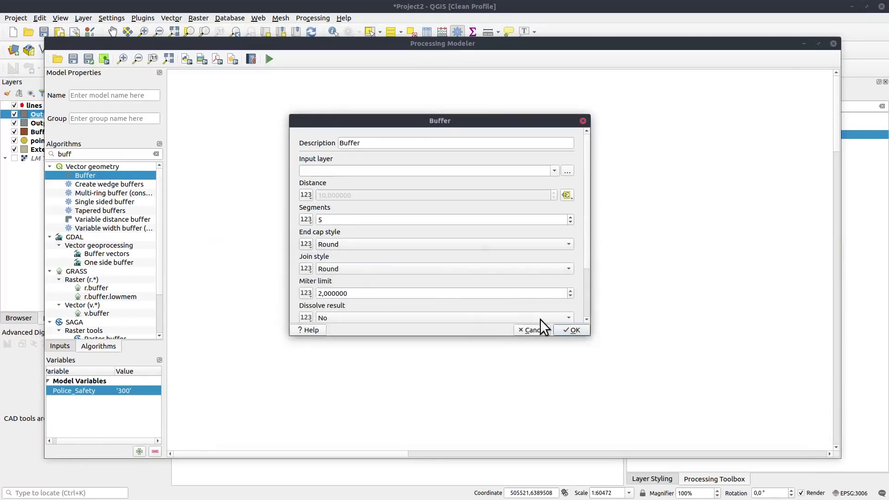
drag(499, 125, 687, 107)
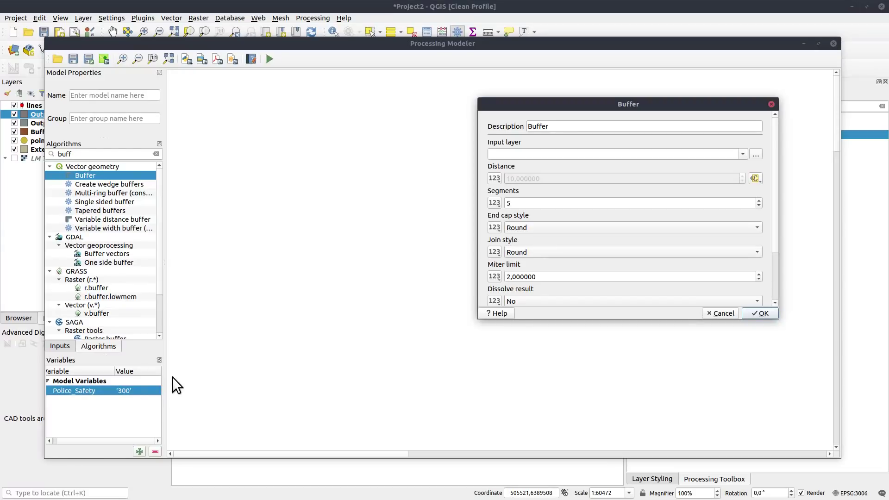
click(723, 314)
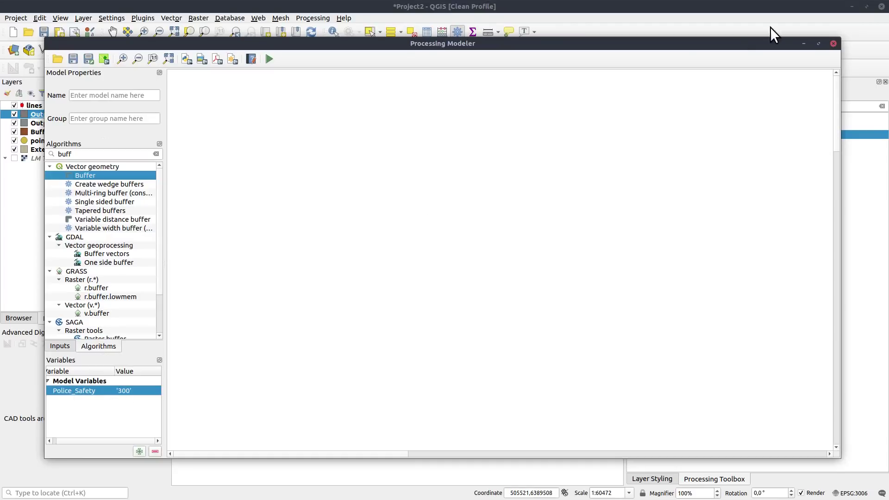
click(833, 43)
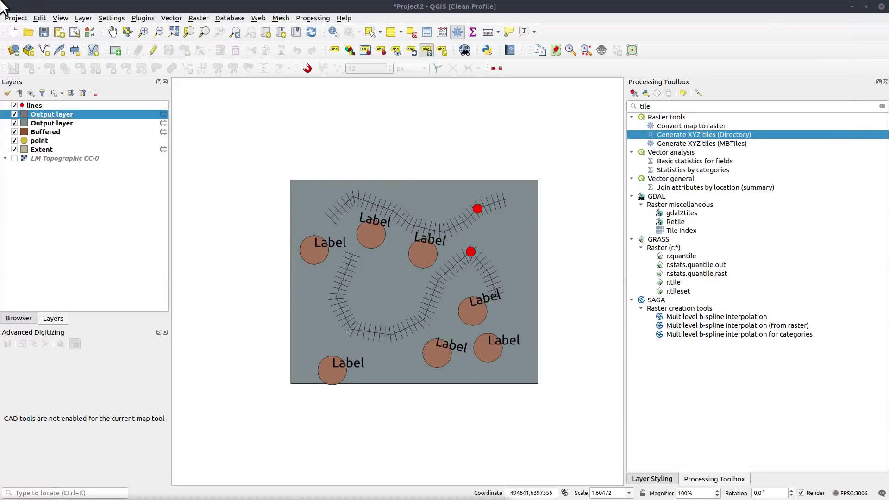
- Save the current project as a template named Temp2
click(18, 18)
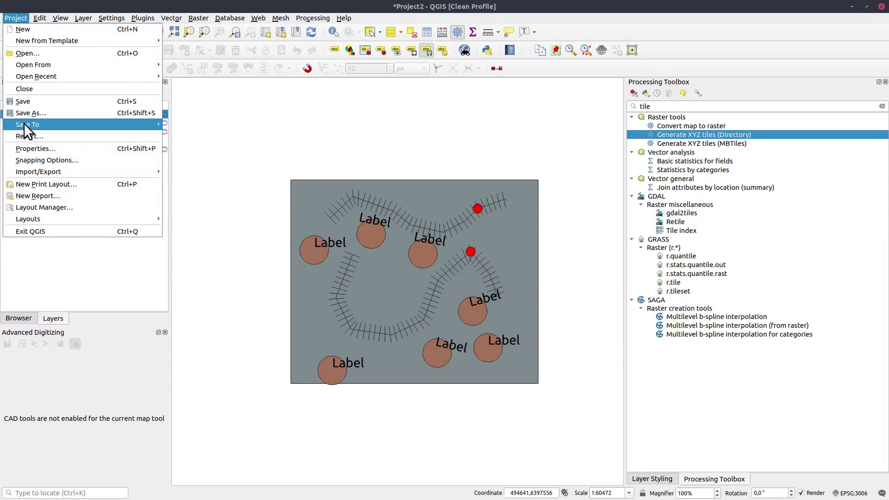
mouse_move(24, 123)
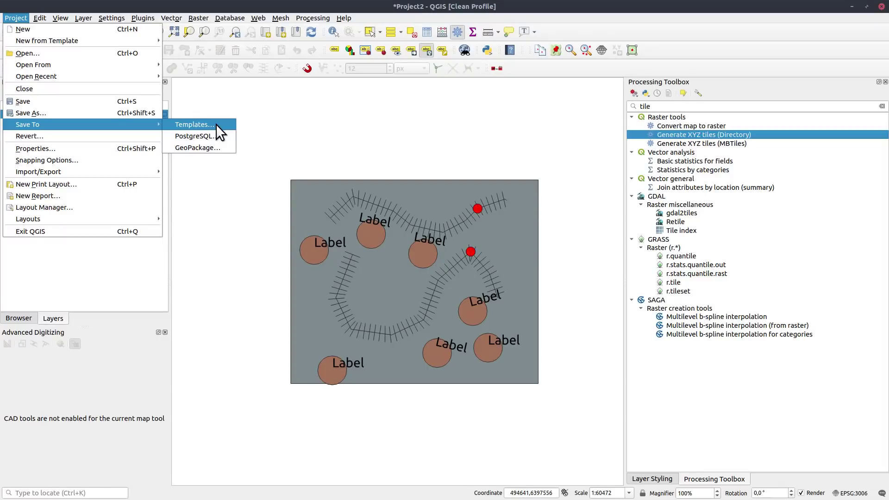
click(191, 123)
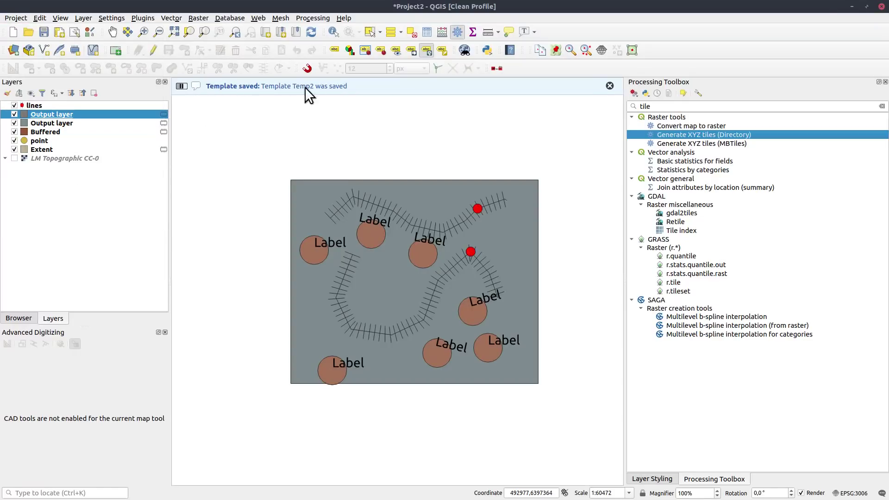
- Exit the program, accepting the loss of the temporary scratch layers and saving the current project
click(882, 6)
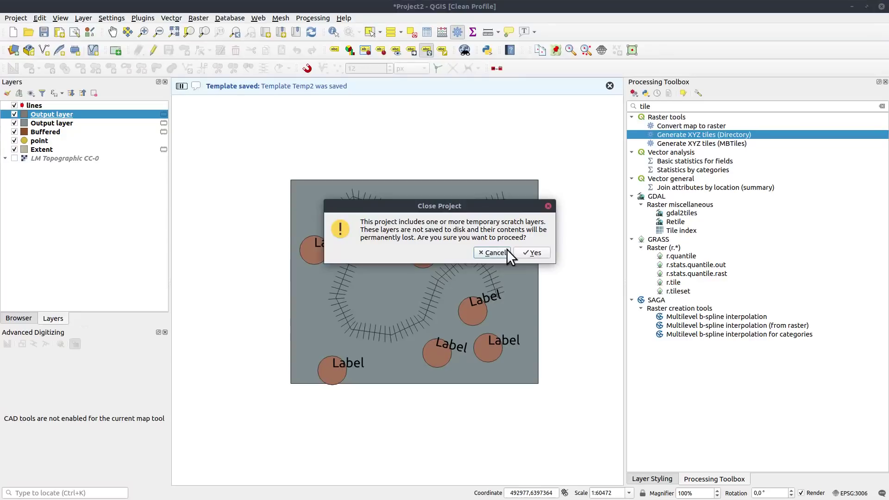
click(535, 251)
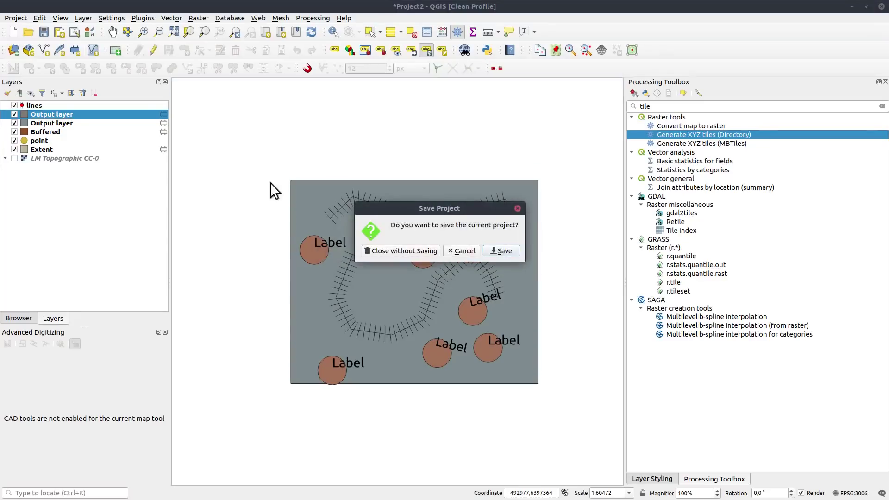
click(502, 251)
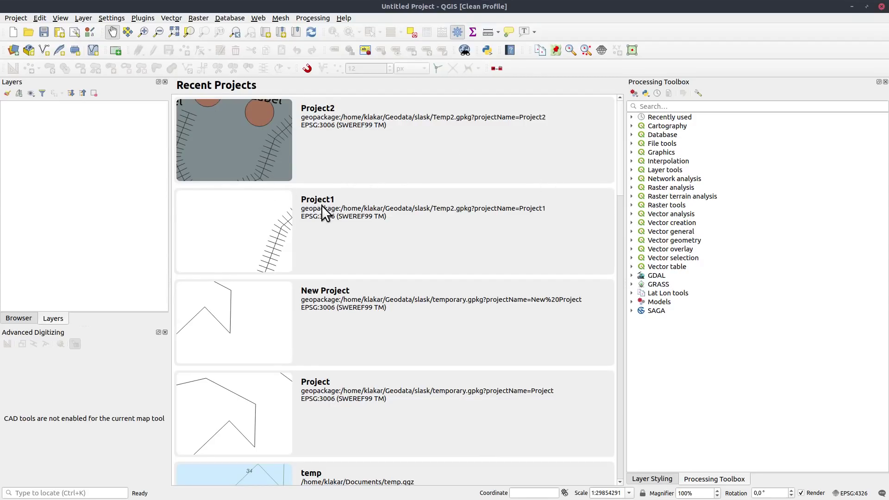
- Try to open a project from templates, entering Test as the template name
click(14, 18)
mouse_move(35, 66)
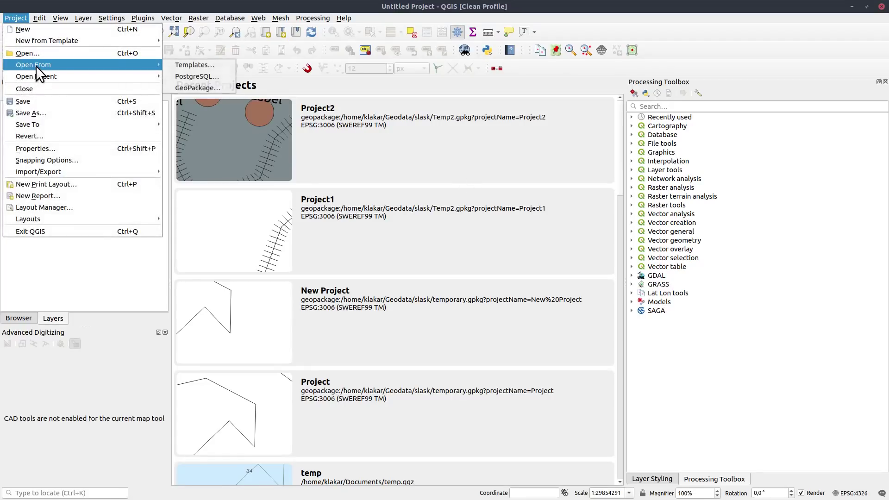
click(196, 66)
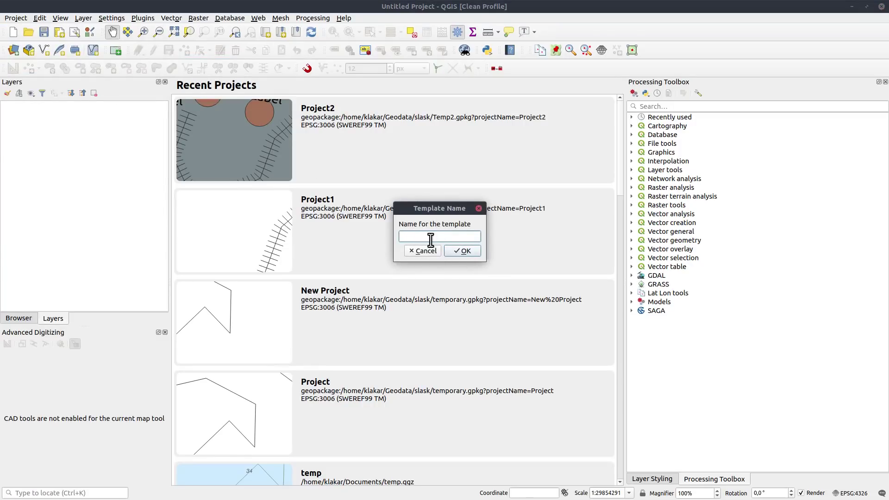
drag(443, 209, 464, 208)
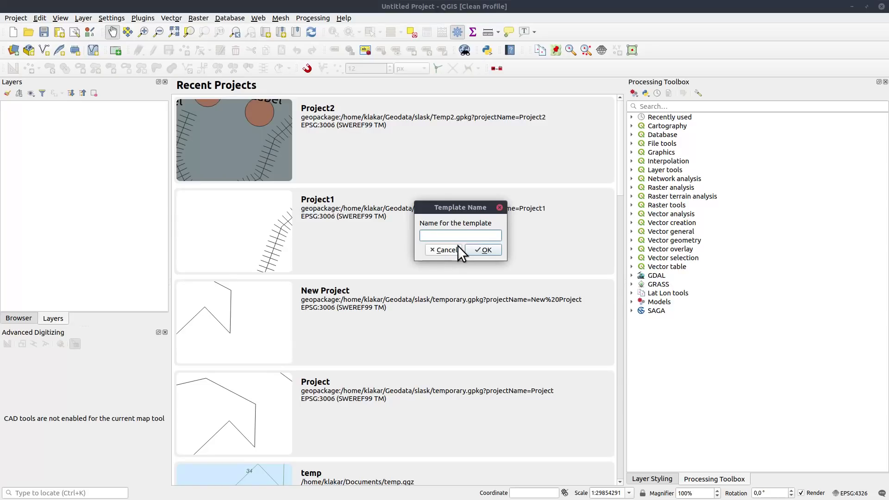
text(Test)
key(Return)
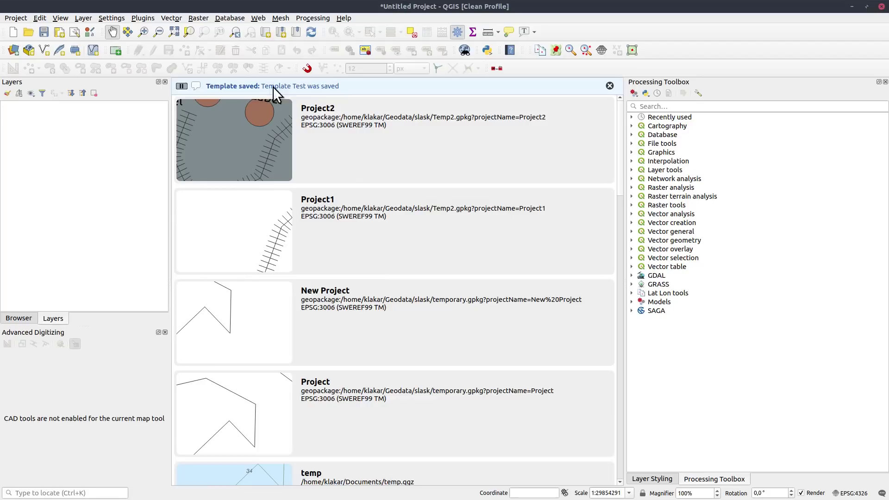
click(21, 17)
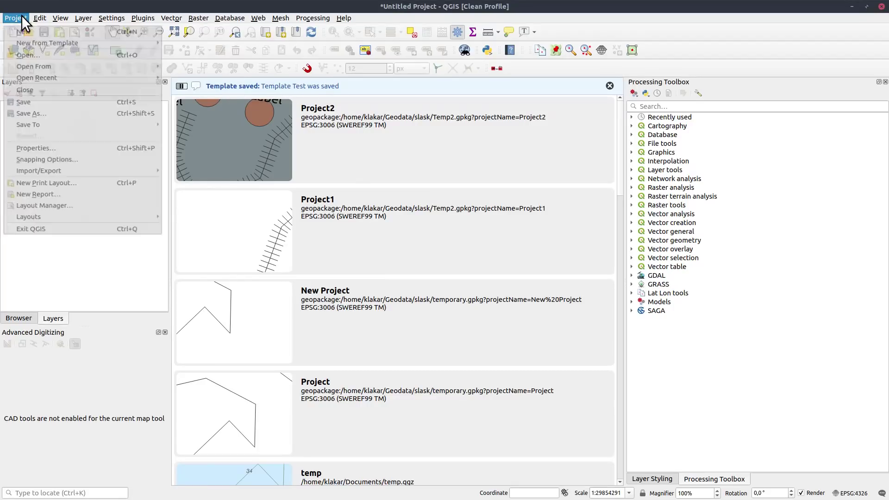
mouse_move(26, 63)
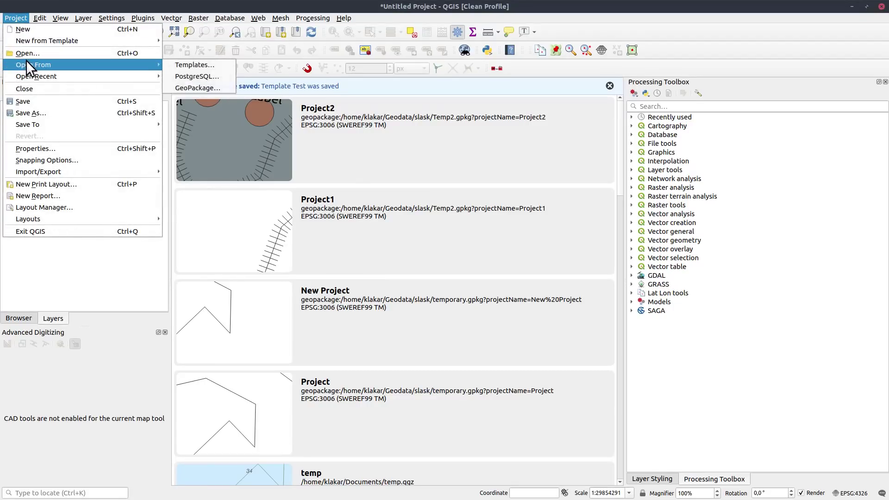
click(210, 66)
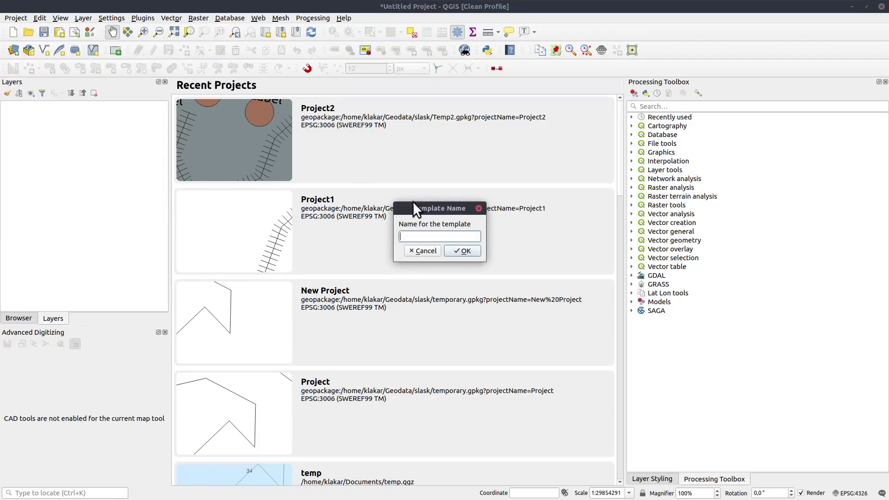
click(426, 251)
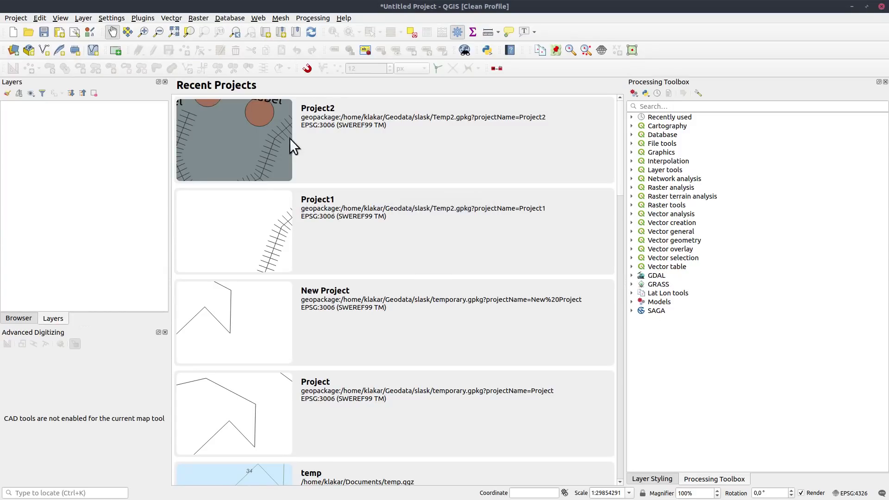
- Open the recent project Project2 from the Temp2 GeoPackage, closing the current untitled project without saving
click(261, 143)
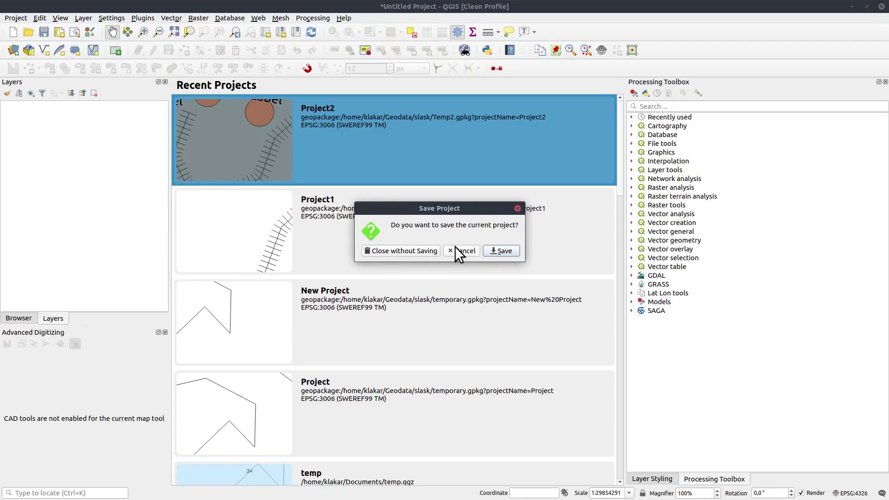
click(409, 251)
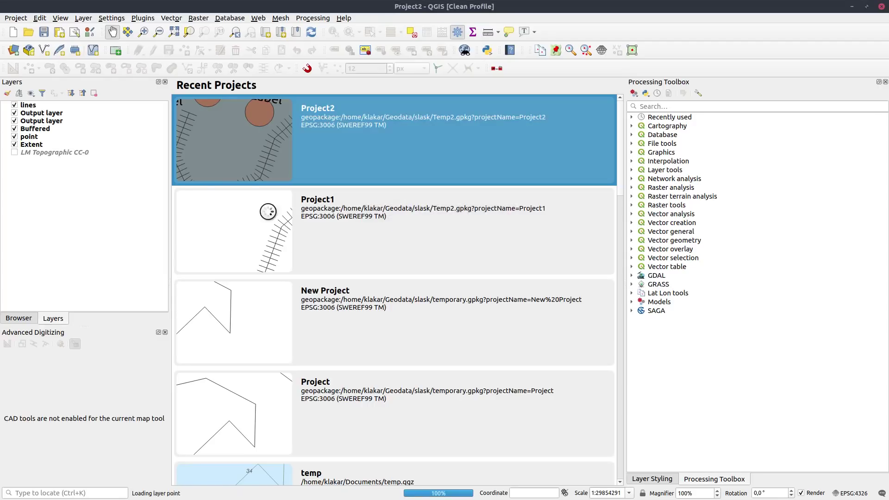
scroll(419, 284, down, 1)
scroll(419, 284, up, 2)
scroll(419, 284, down, 1)
- Try to open a project from templates and decline to overwrite the existing Temp2 template
click(16, 18)
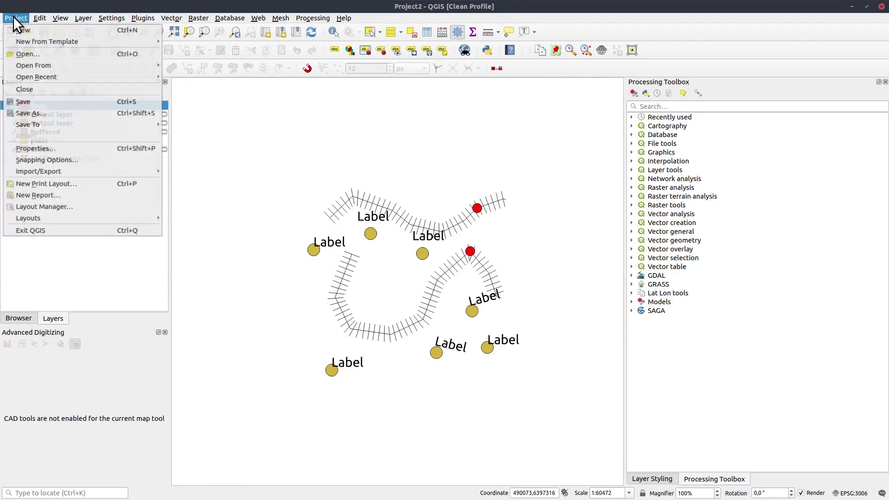
mouse_move(53, 65)
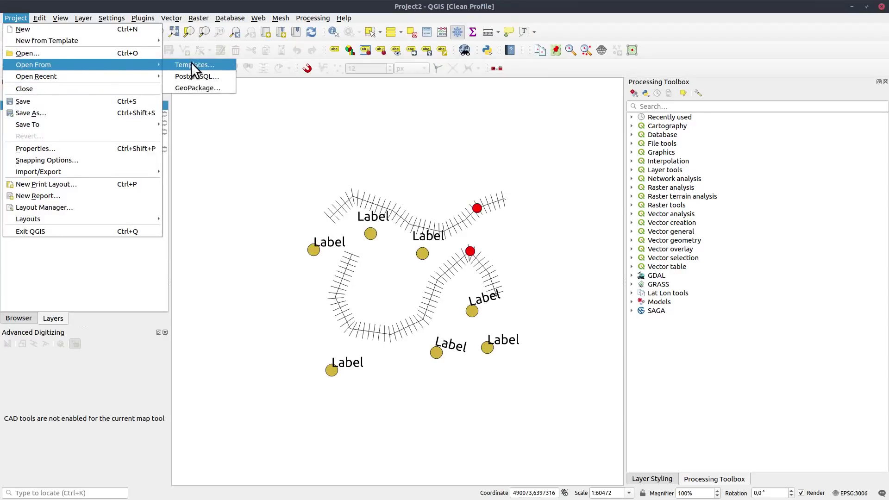
click(194, 62)
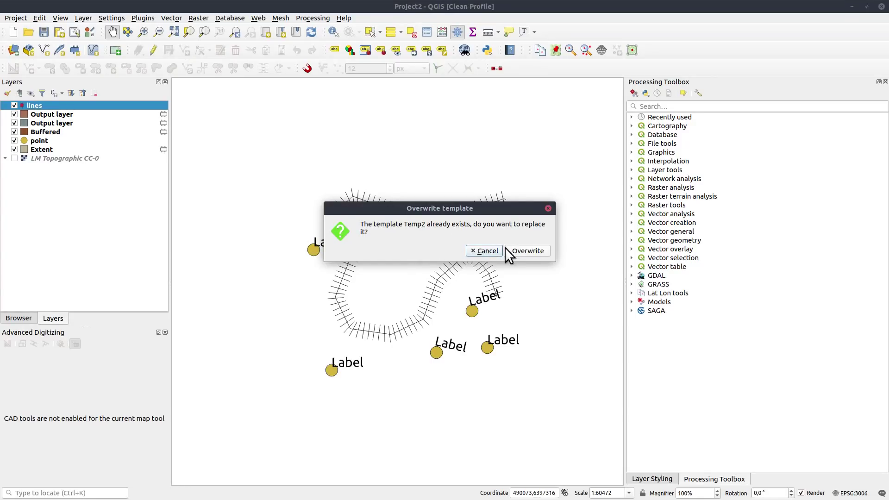
click(487, 251)
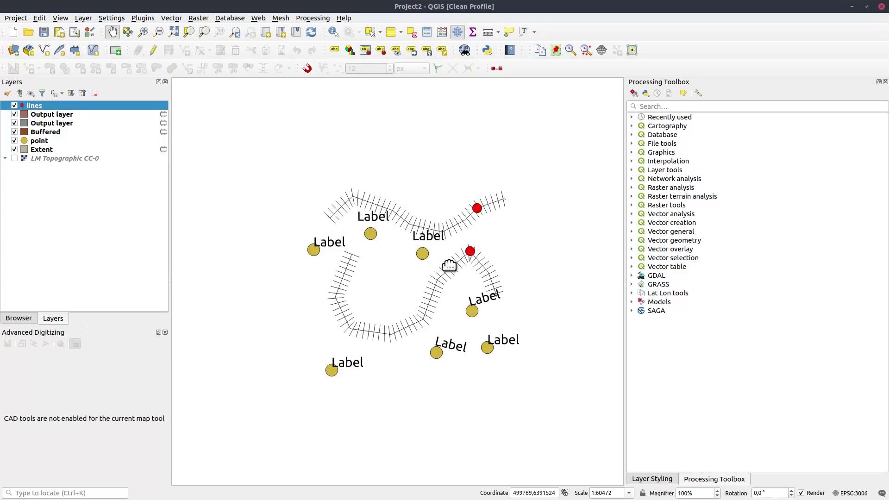
drag(431, 268, 414, 260)
scroll(421, 279, down, 1)
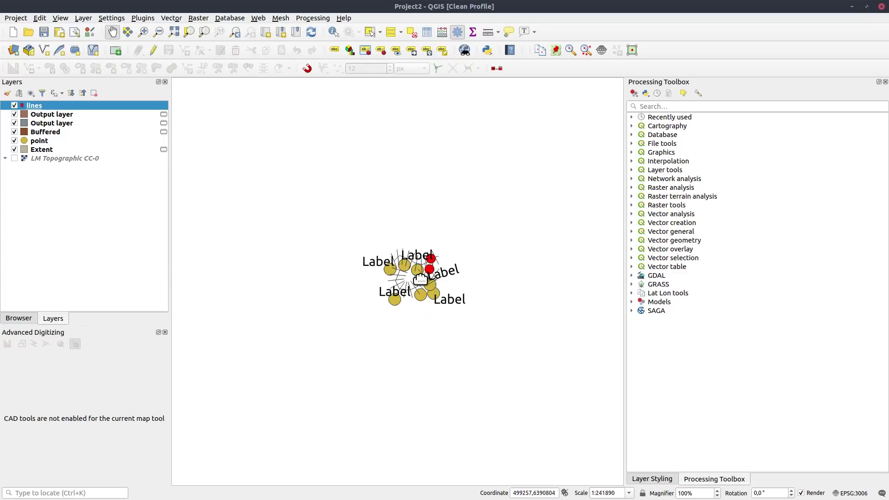
scroll(420, 278, up, 2)
scroll(420, 274, down, 1)
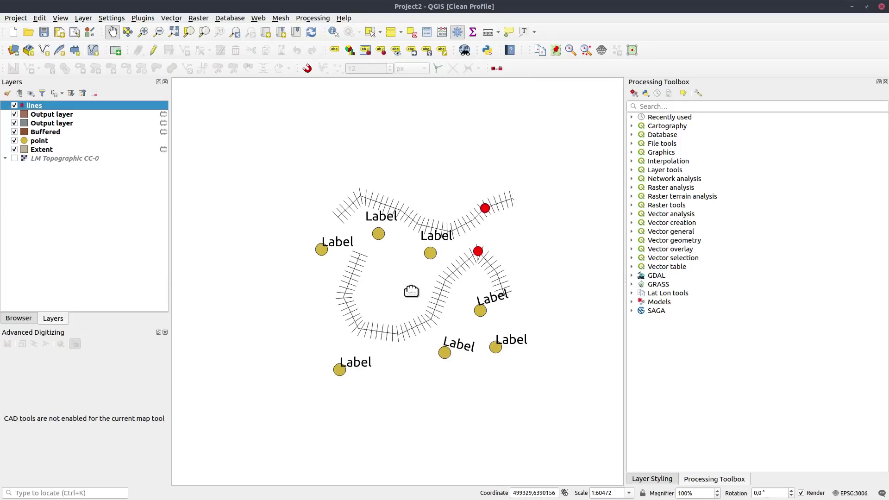
scroll(397, 283, up, 2)
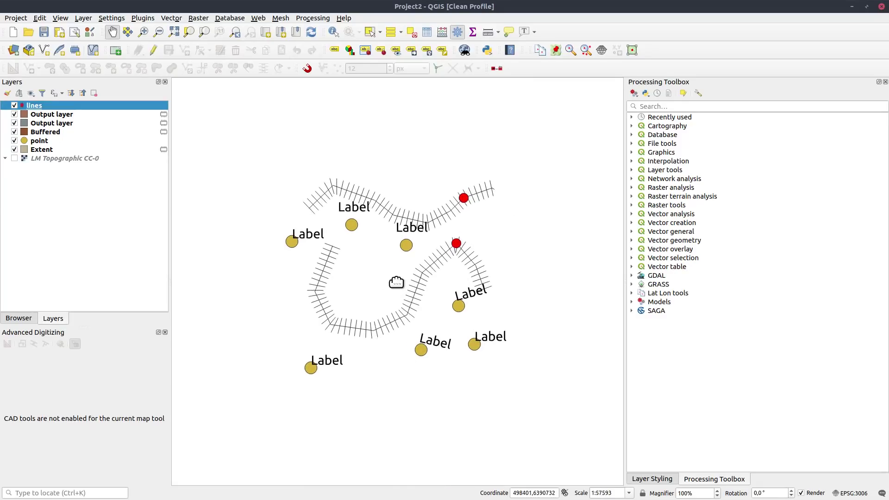